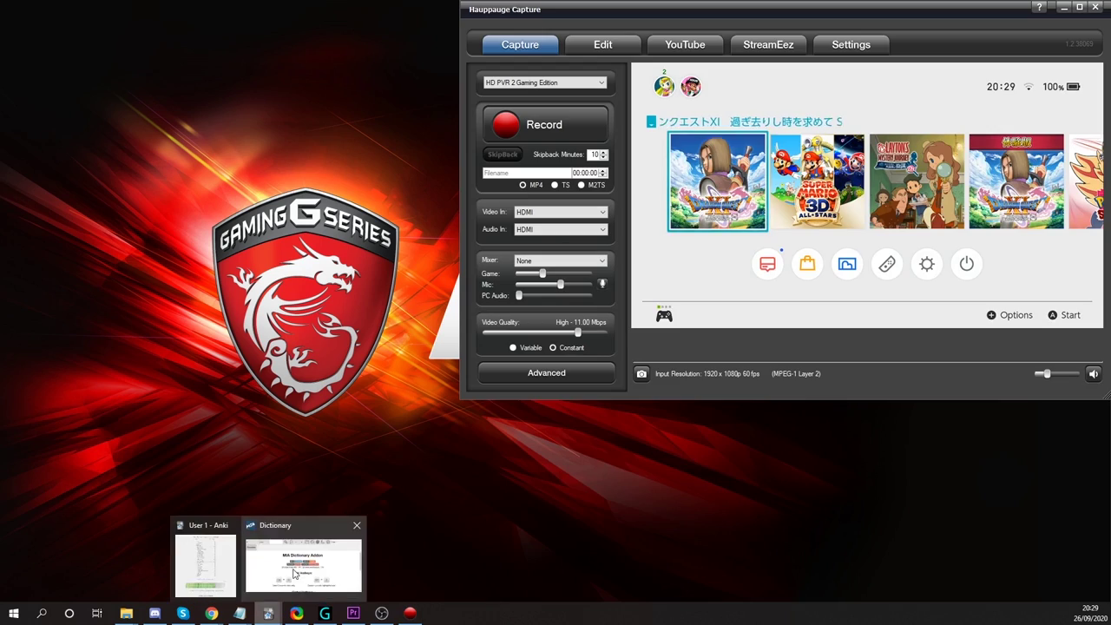
- Bring up the Dictionary, JGlossator and Texthooker windows alongside the capture software
left_click(296, 573)
left_click(324, 613)
mouse_move(220, 601)
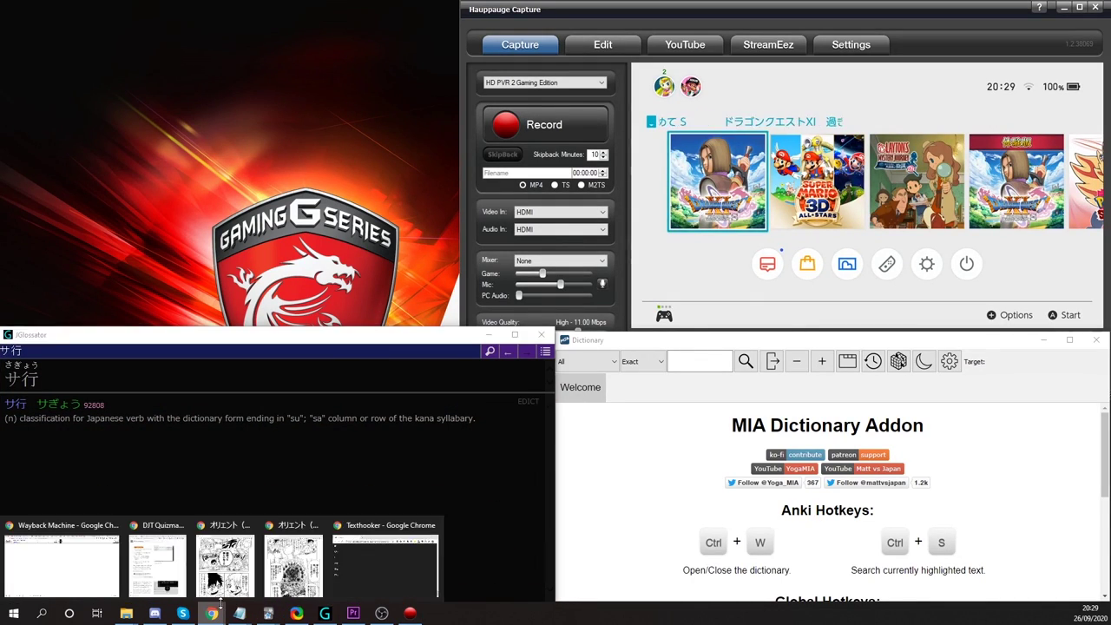
left_click(386, 564)
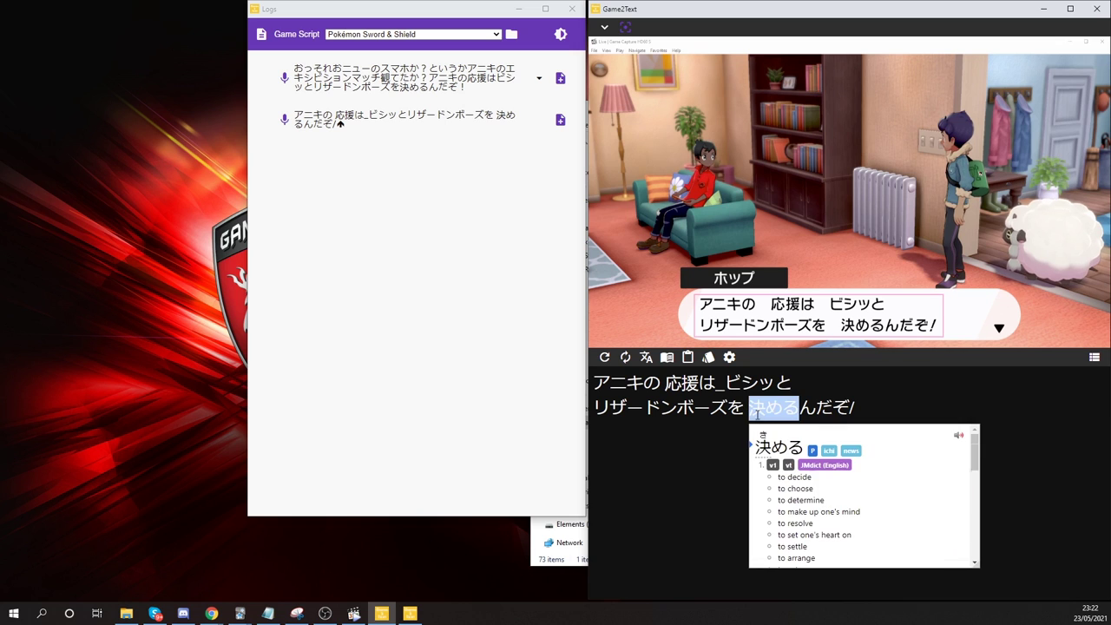
- Look up 決める in the recognised text and mark the game's dialogue box as the area for text recognition
left_click(756, 439)
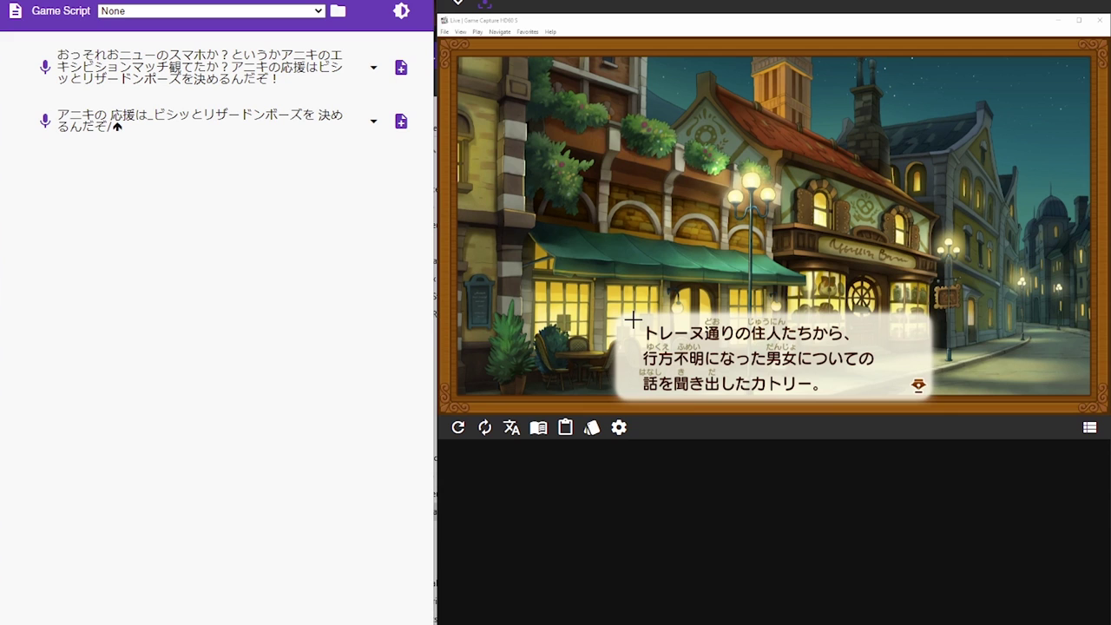
left_click_drag(634, 320, 881, 396)
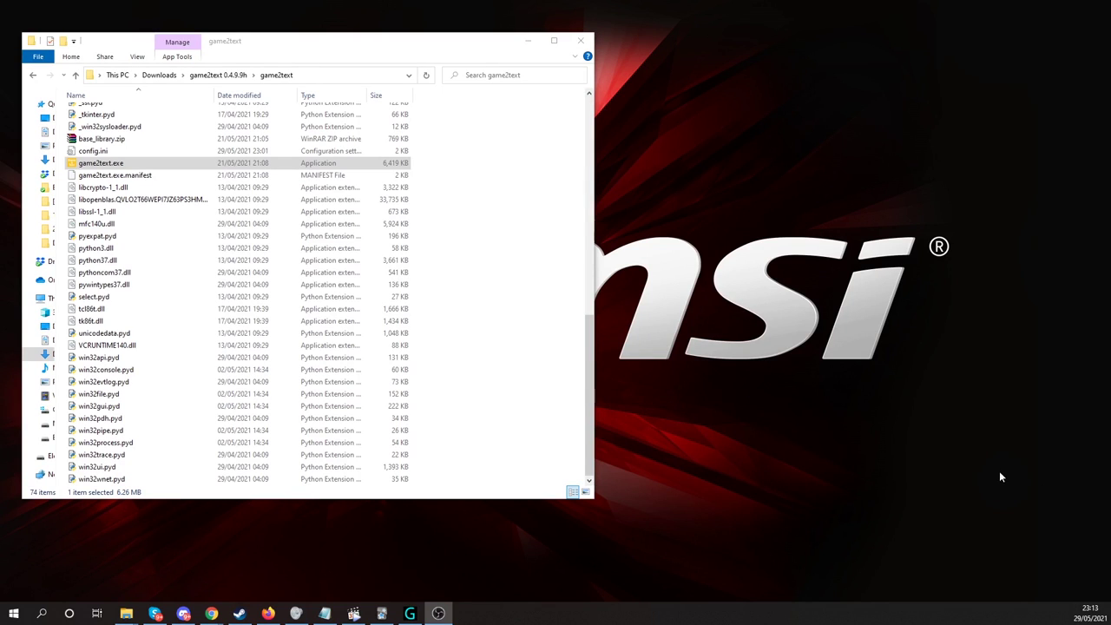
- Launch game2text.exe and share the Live | Game Capture window as its source application
left_click(80, 166)
double_click(82, 168)
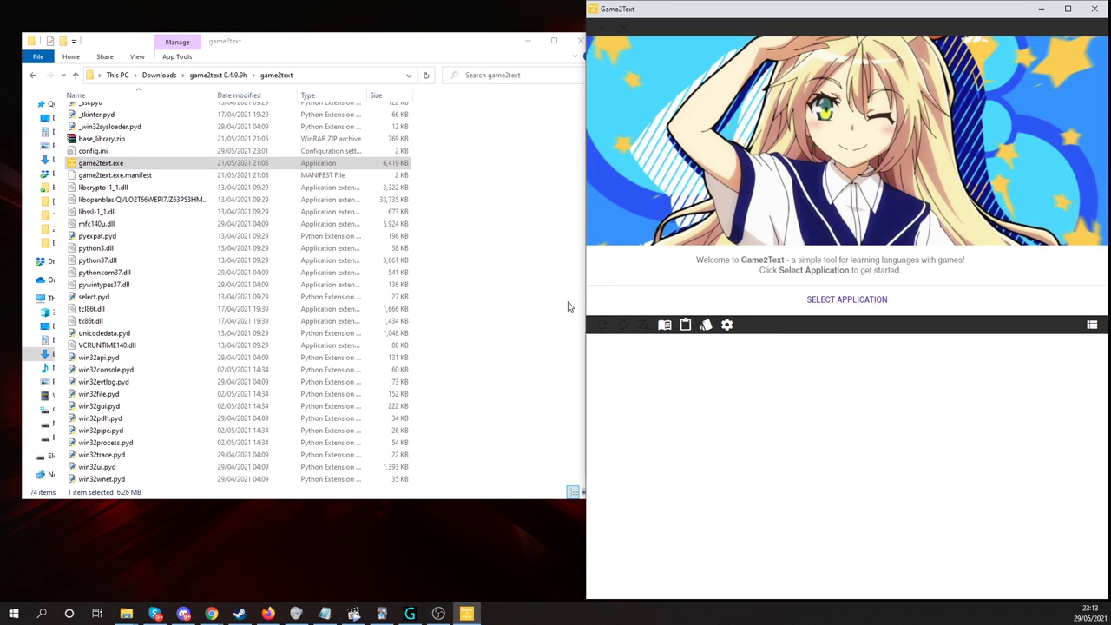
left_click(837, 302)
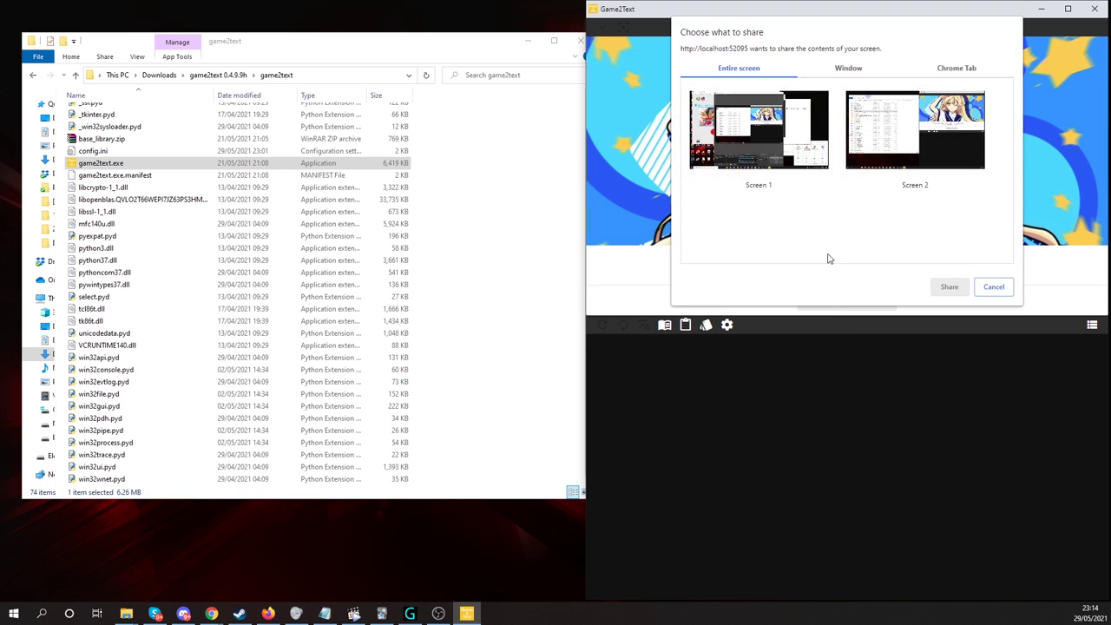
left_click(854, 70)
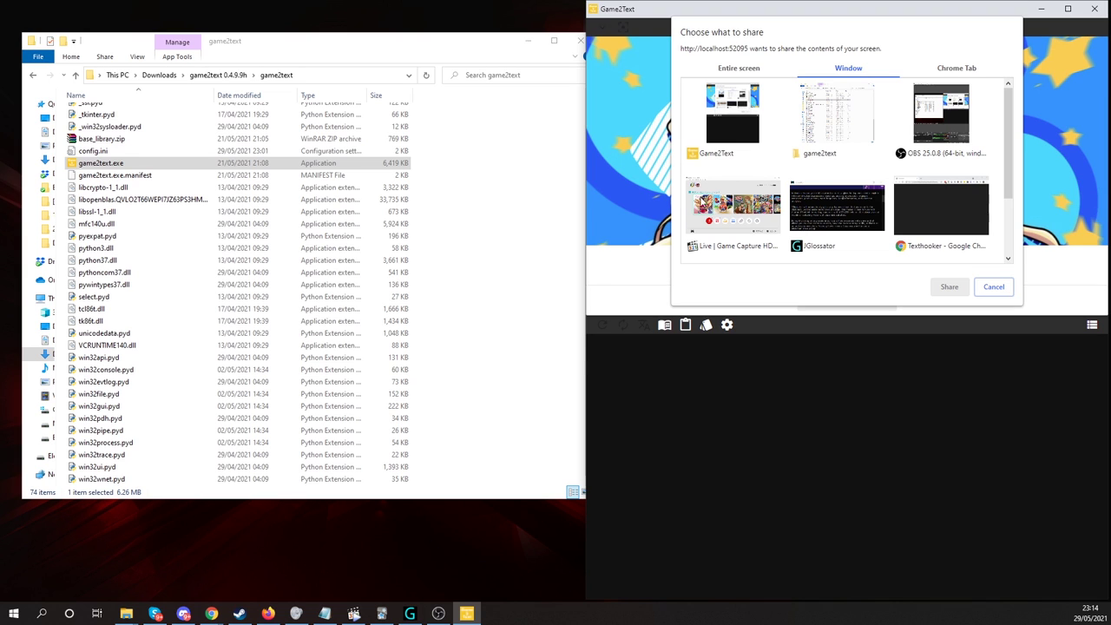
left_click(710, 205)
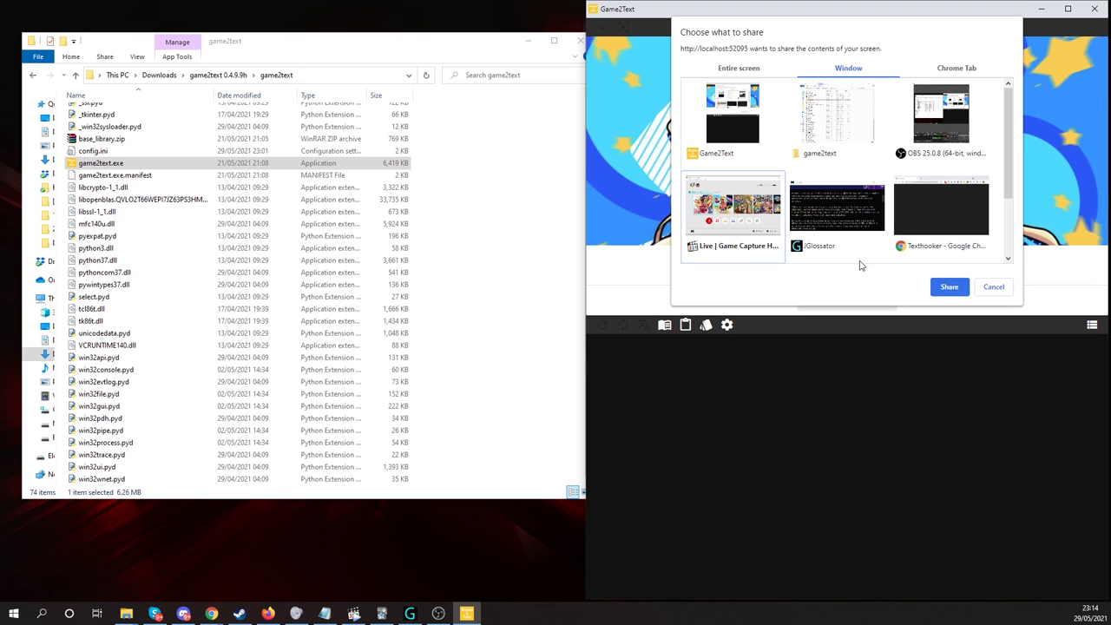
left_click(948, 287)
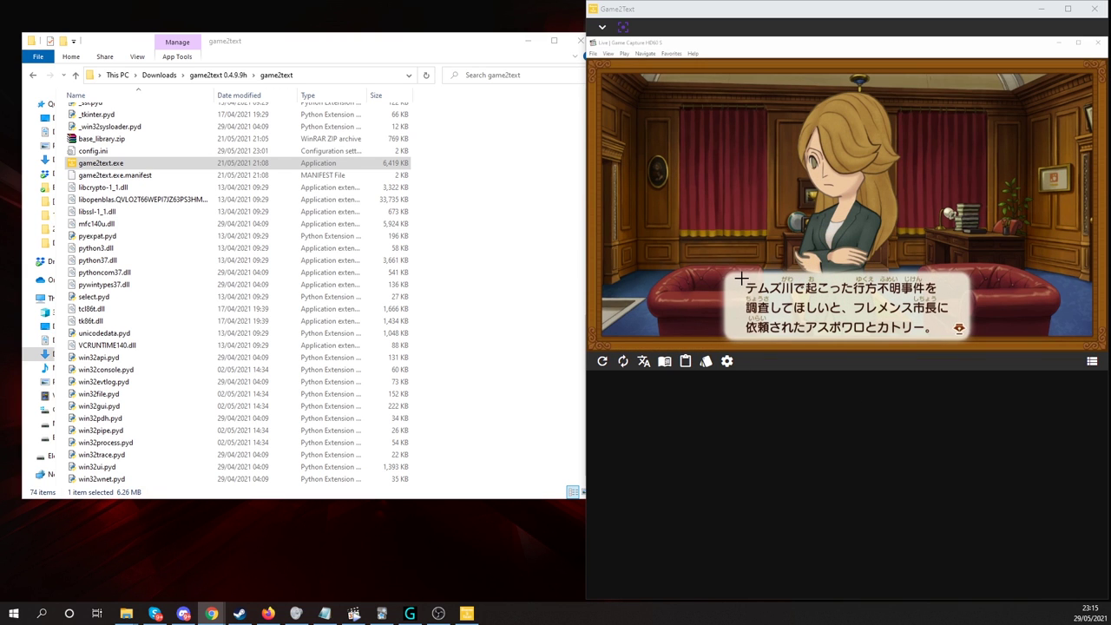
- Mark the three-line dialogue box in the game view for text recognition and open the log of recognised lines
left_click_drag(742, 277, 950, 338)
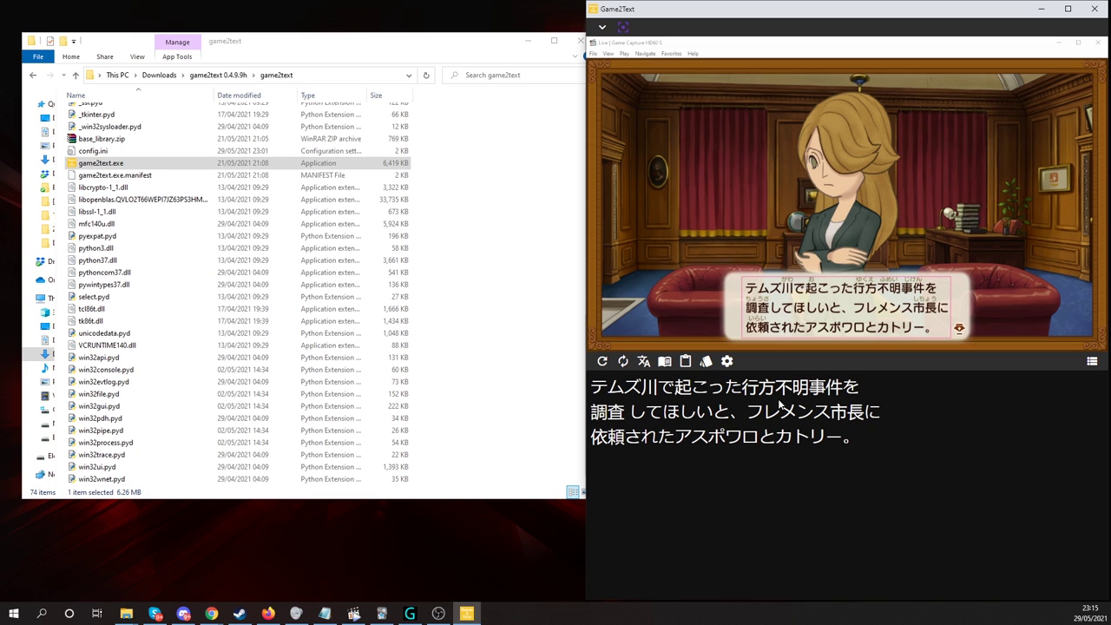
mouse_move(780, 390)
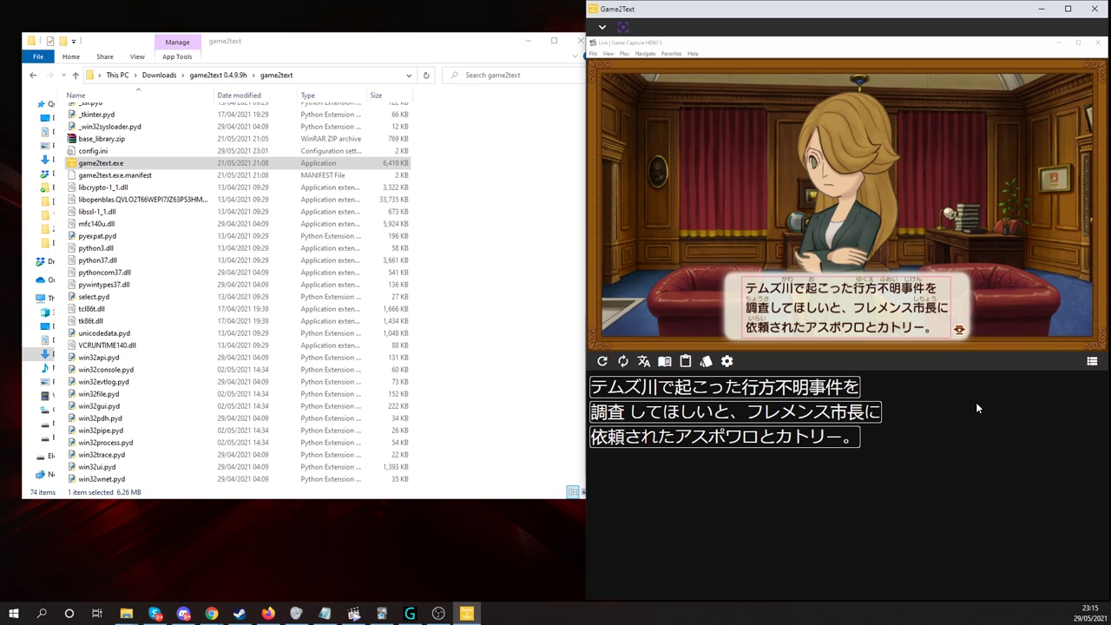
left_click(1094, 371)
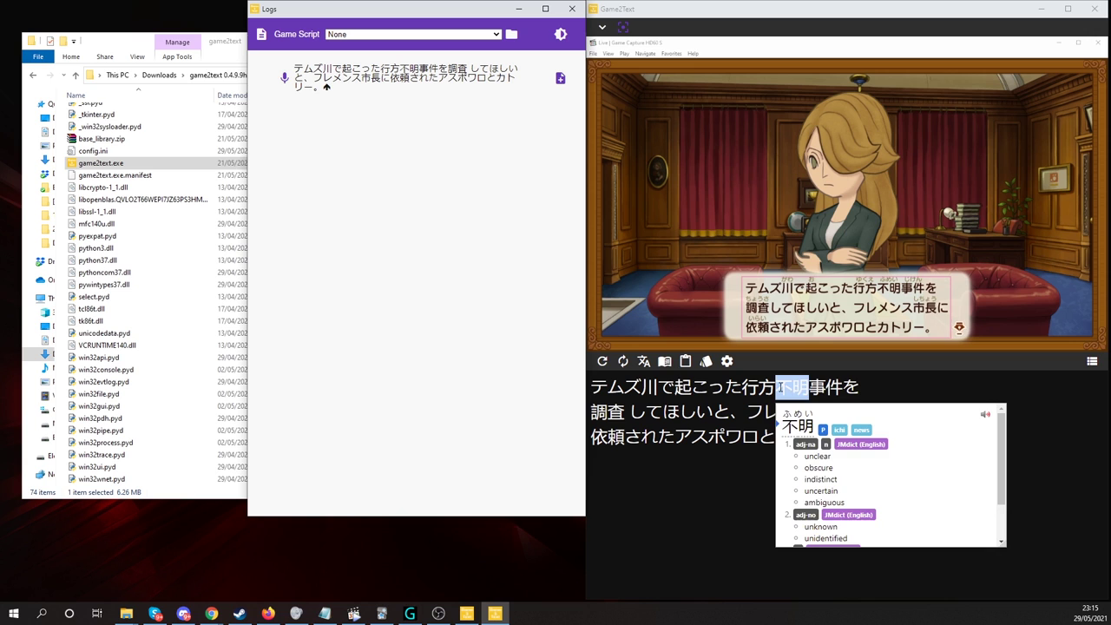
- Create a flashcard for 不明 from the logged sentence, play its word audio and save the card to Anki
key("alt+e")
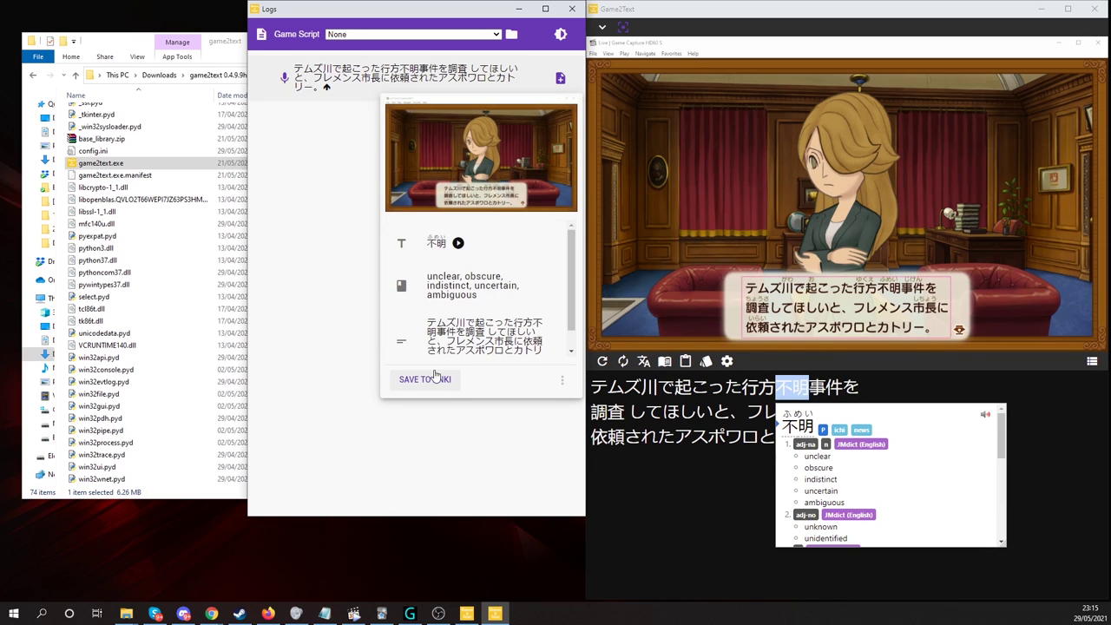
left_click(458, 245)
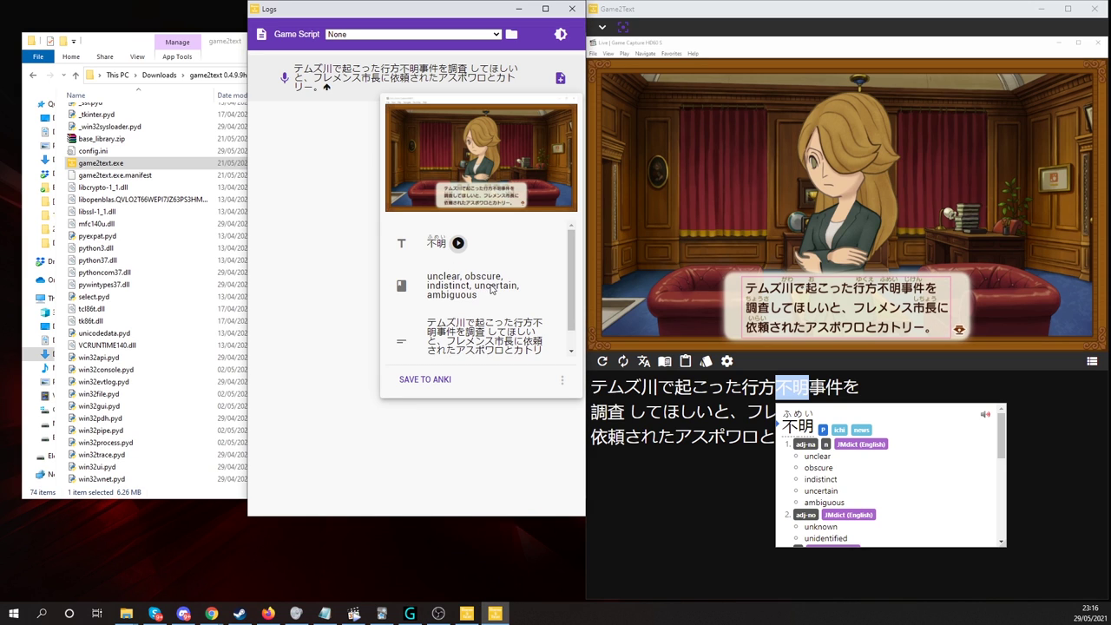
left_click(443, 384)
- Switch to Anki, list the current deck's cards in the browser and select the card beginning テムズ川で起こった行方不明事件
left_click(381, 613)
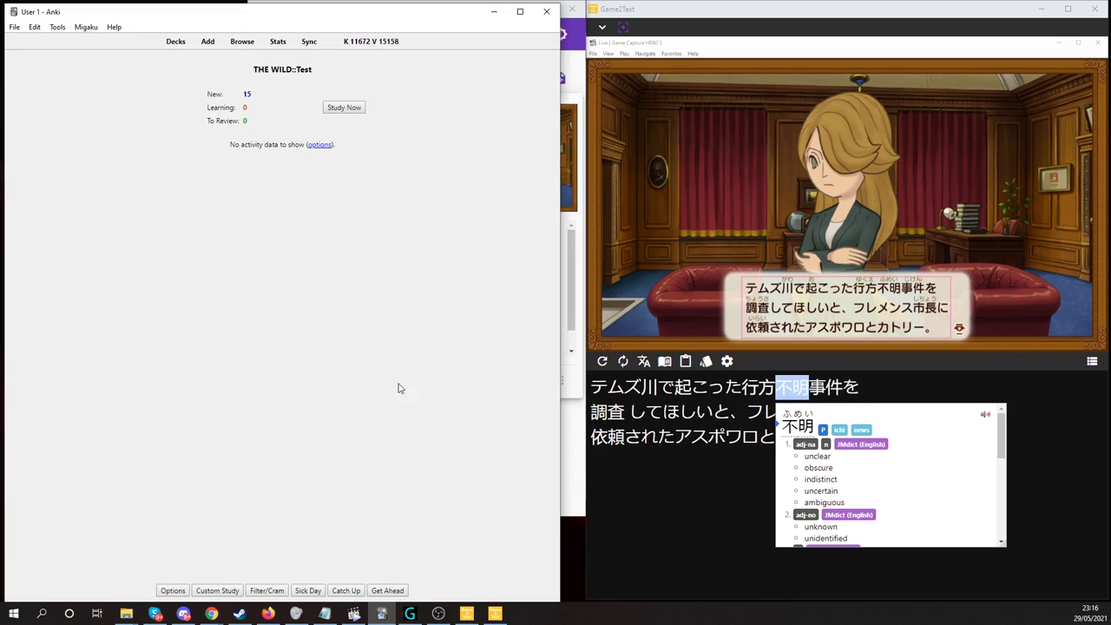
left_click(245, 42)
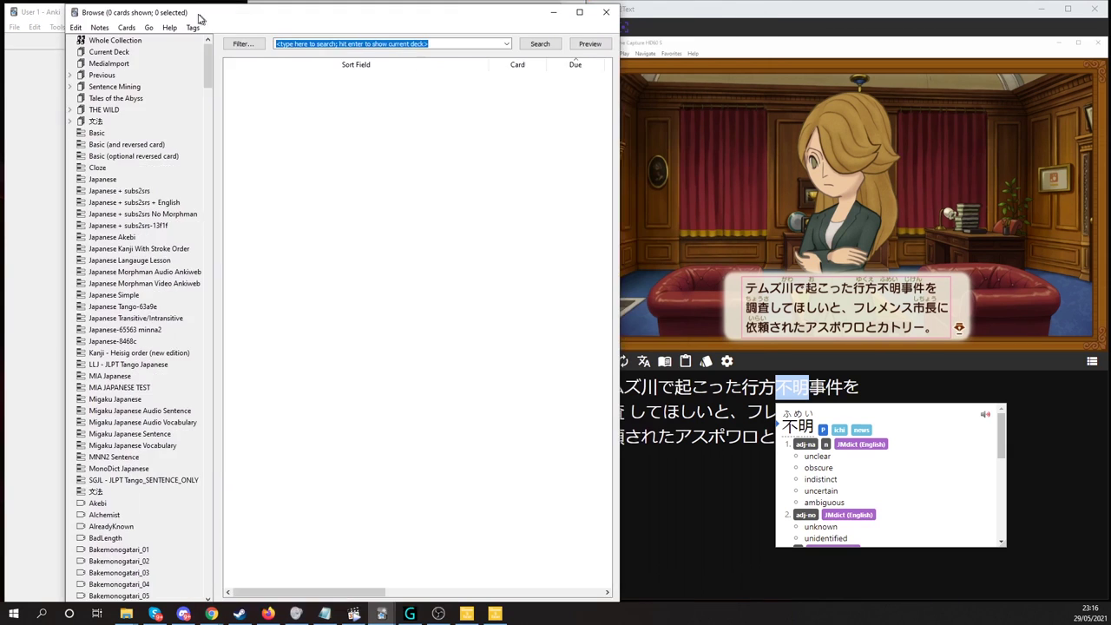
left_click(374, 40)
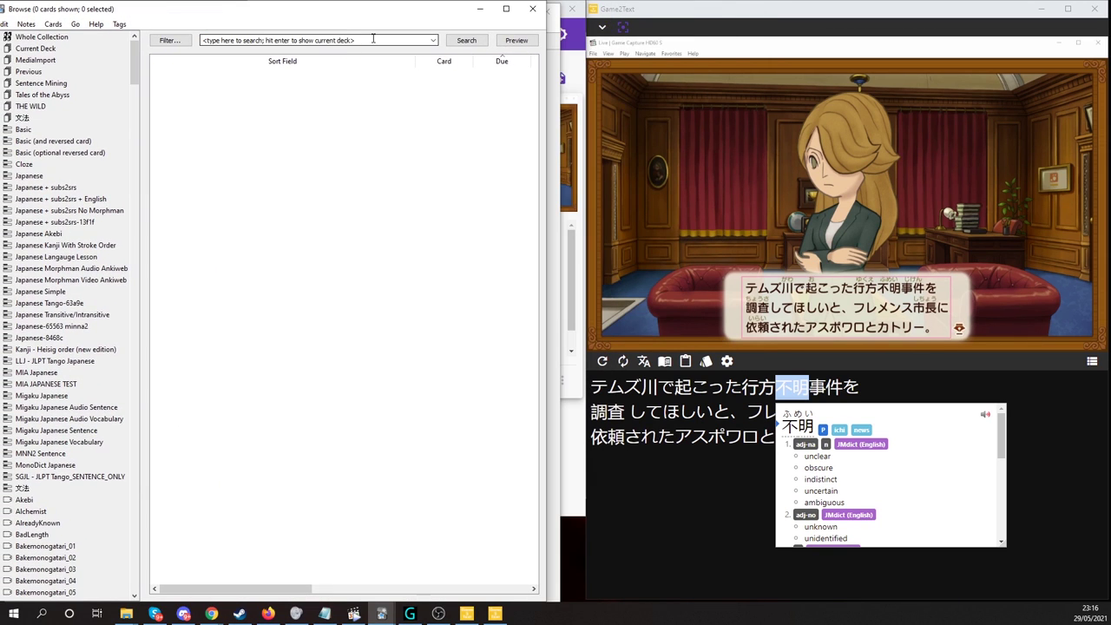
key("Return")
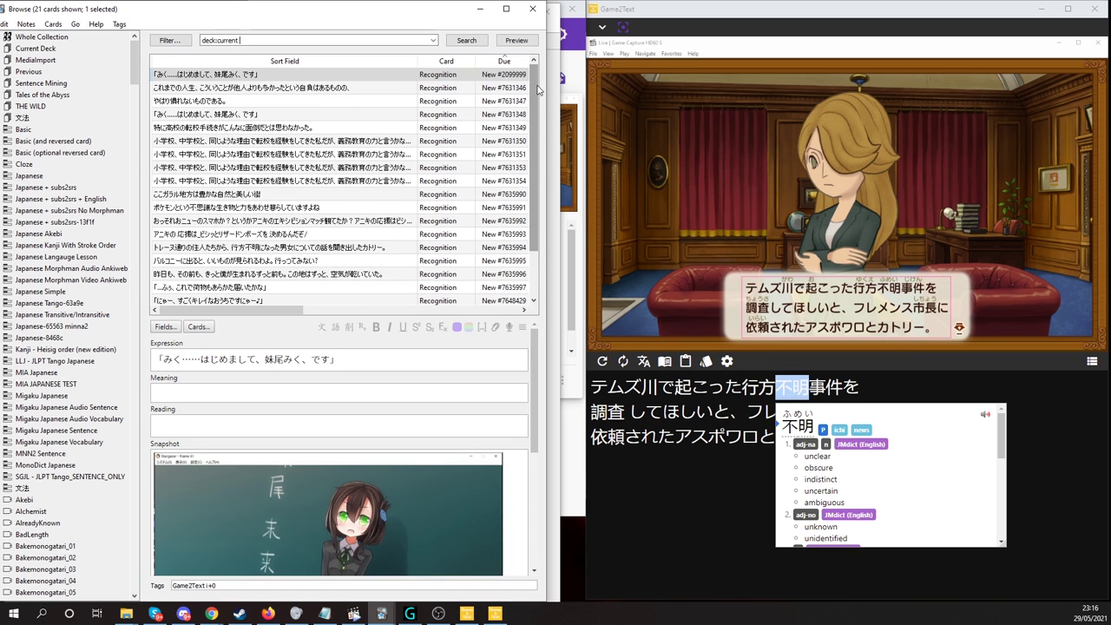
scroll(275, 249, "down", 1)
left_click(261, 300)
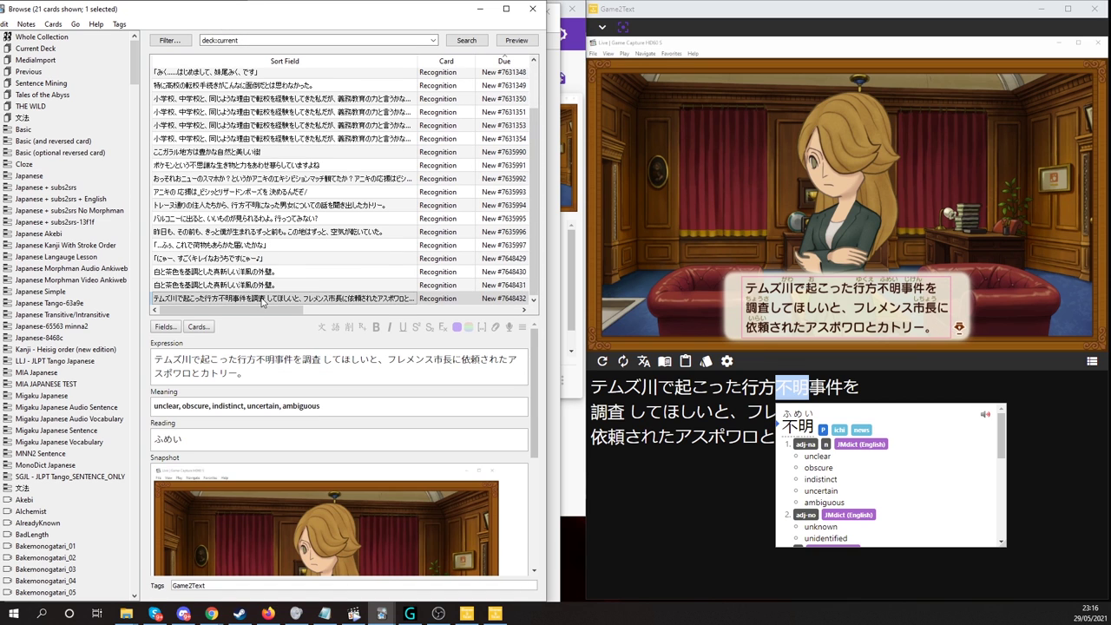
- Clear the Reading field of the selected card
double_click(317, 439)
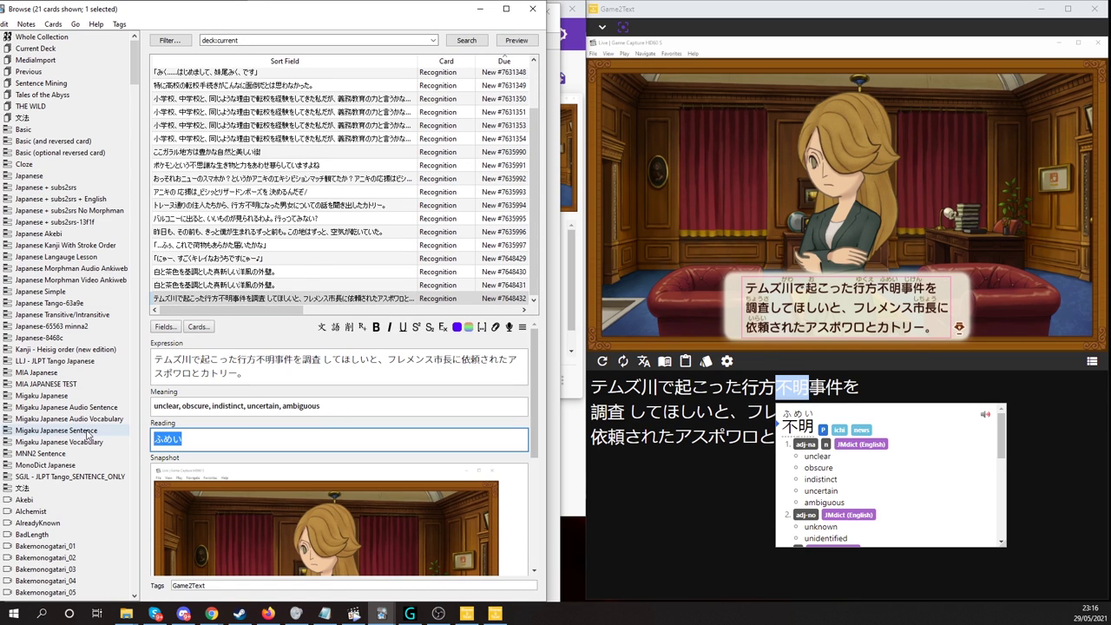
key("BackSpace")
left_click(382, 372)
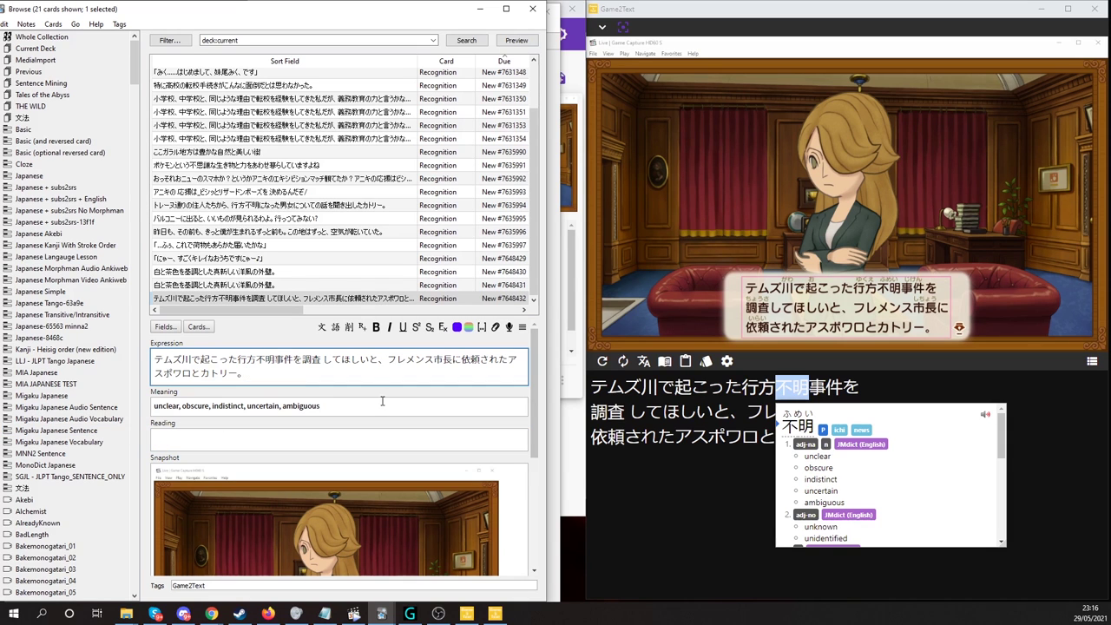
left_click(382, 404)
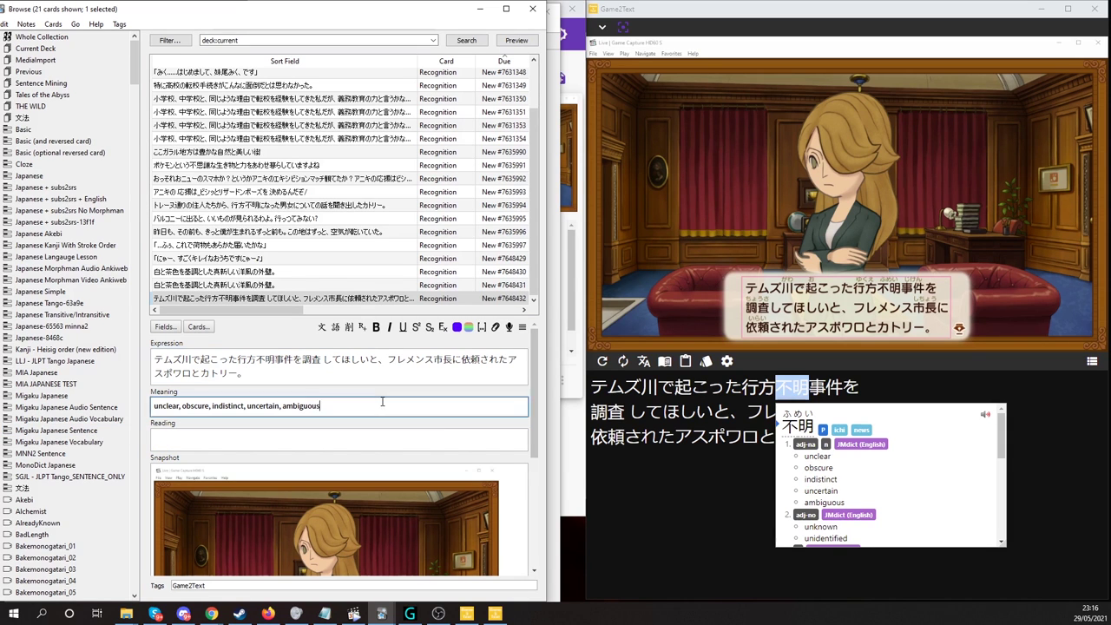
- Preview the front and back of the card, close the preview and put Anki out of view
left_click(516, 40)
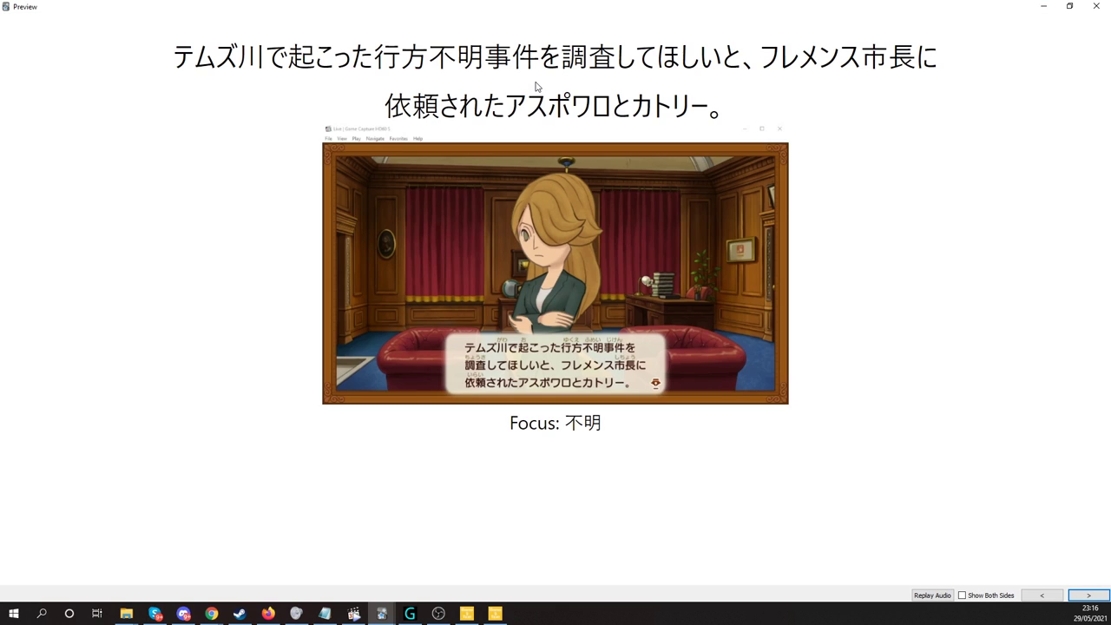
mouse_move(490, 109)
key("space")
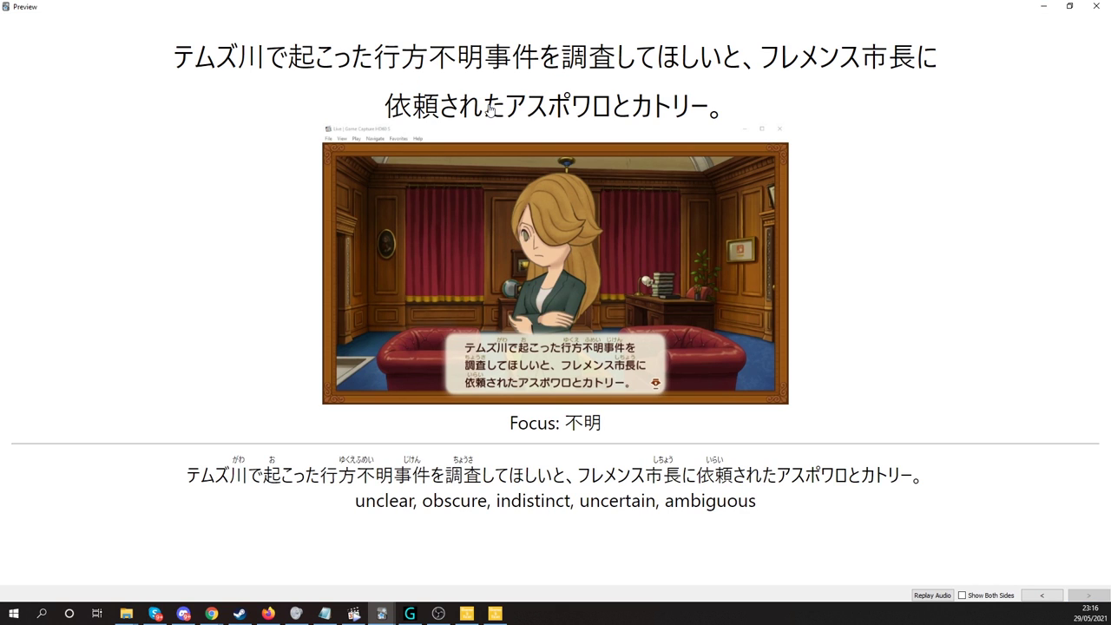
key("Escape")
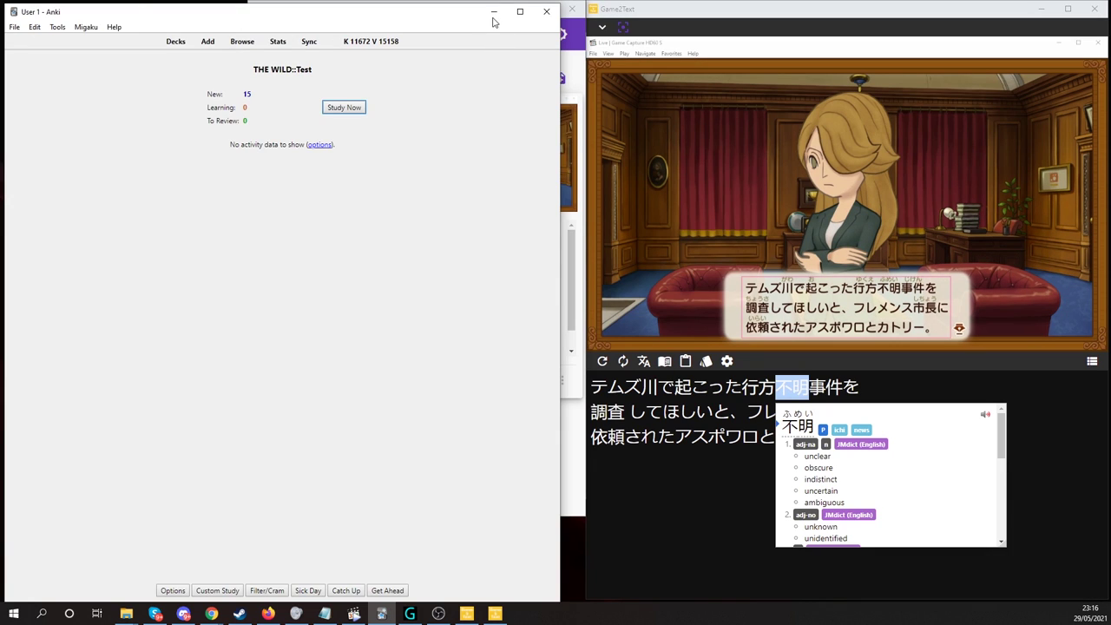
left_click(494, 12)
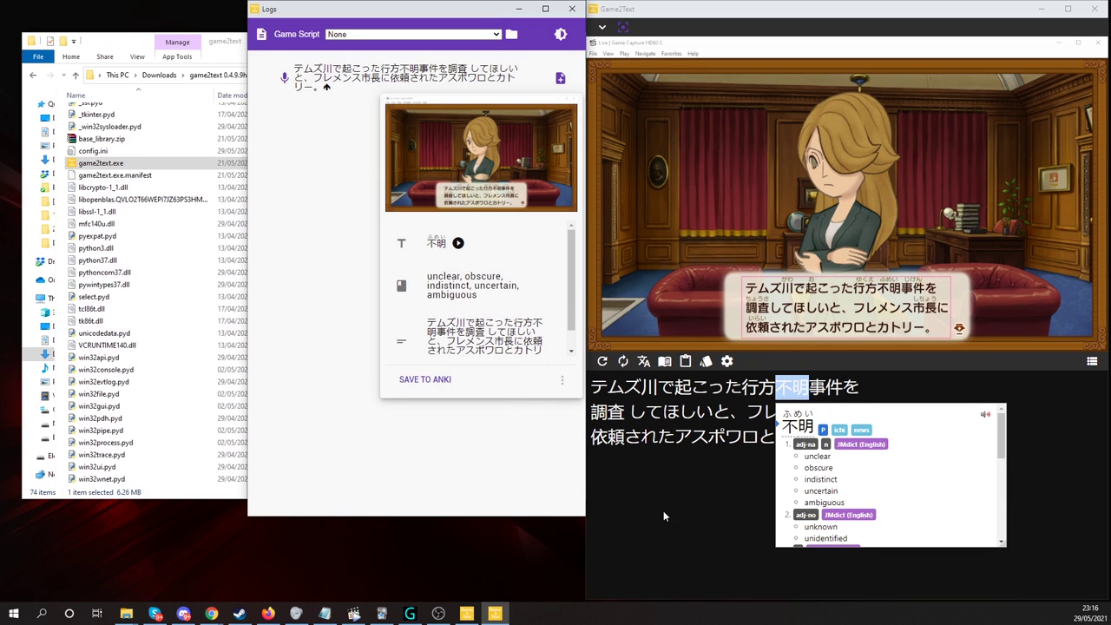
- In Game2Text's AnkiConnect settings, search the decks for "test" and choose THE WILD::Test as the card deck
left_click(698, 519)
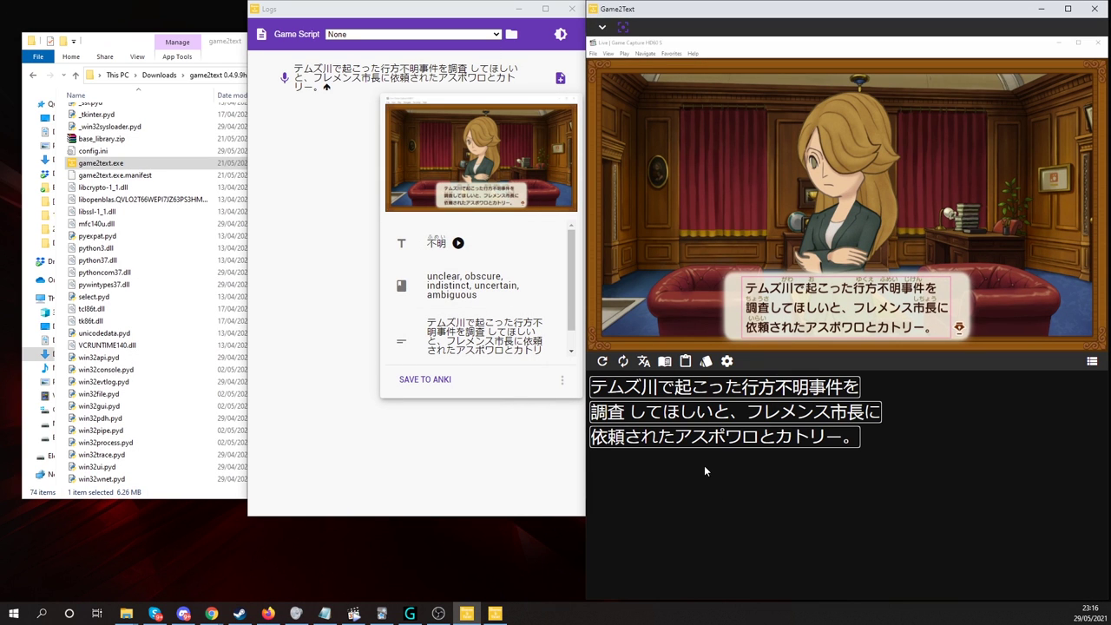
left_click(706, 363)
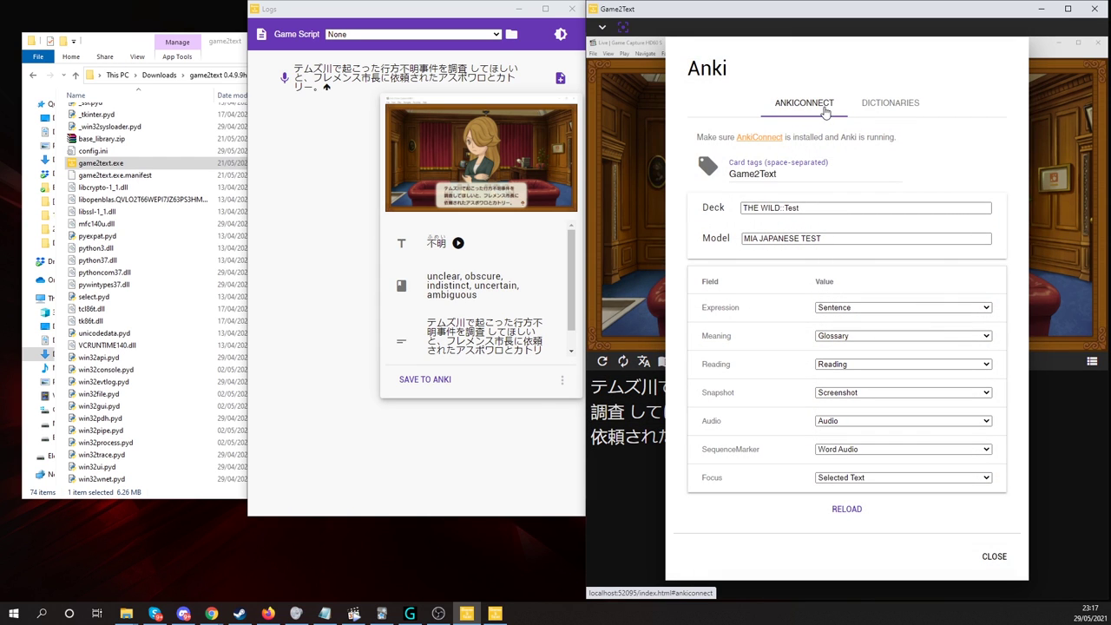
left_click(813, 208)
left_click_drag(856, 210, 652, 211)
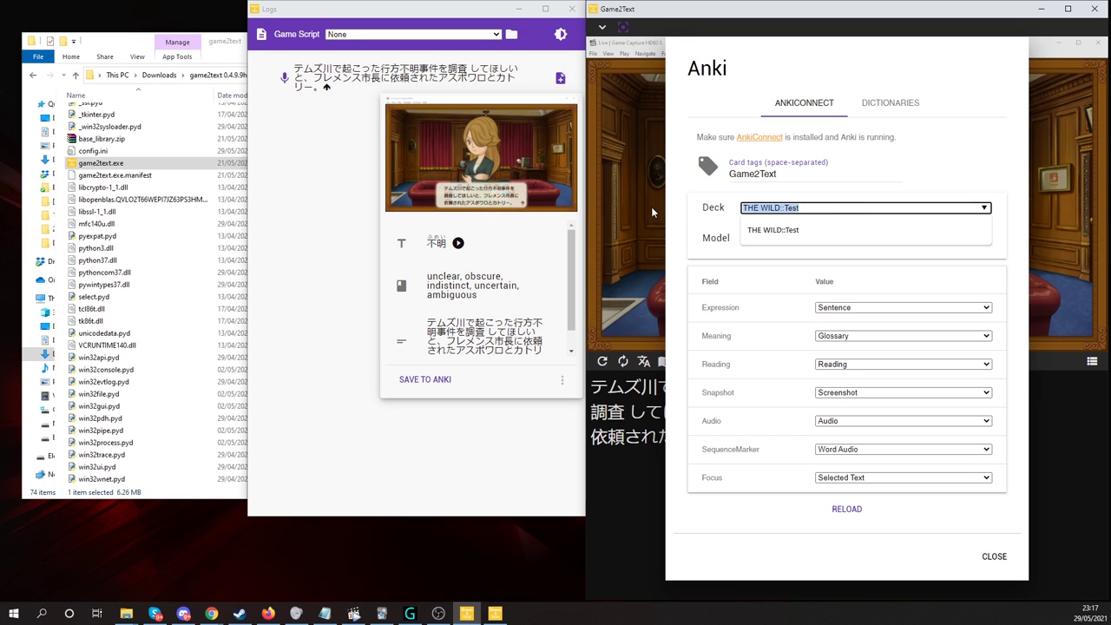
key("BackSpace")
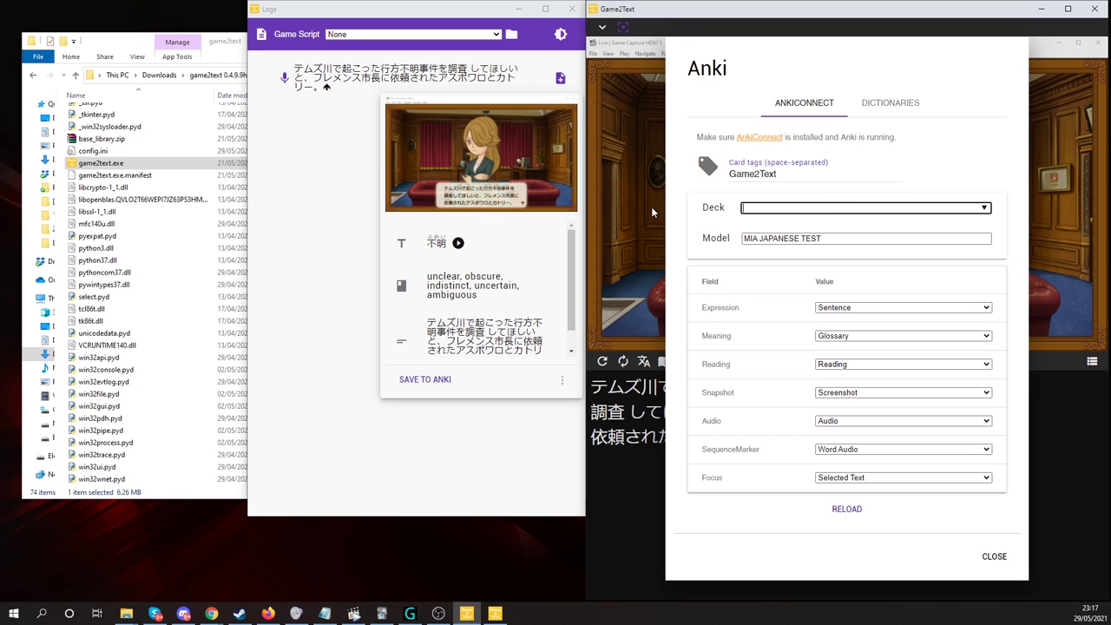
type("test")
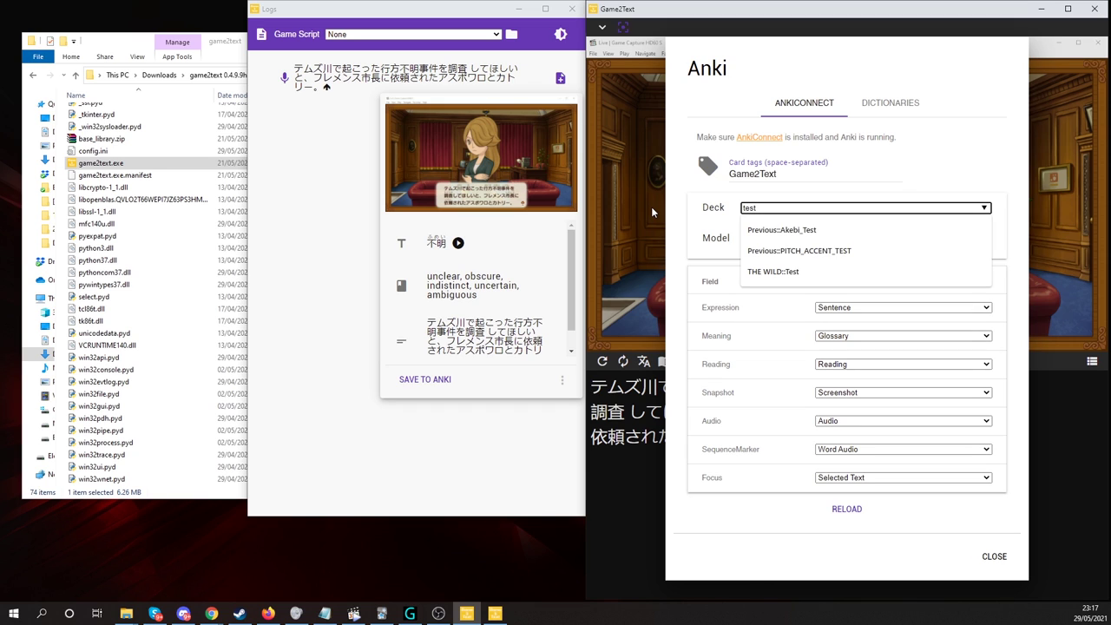
left_click(773, 271)
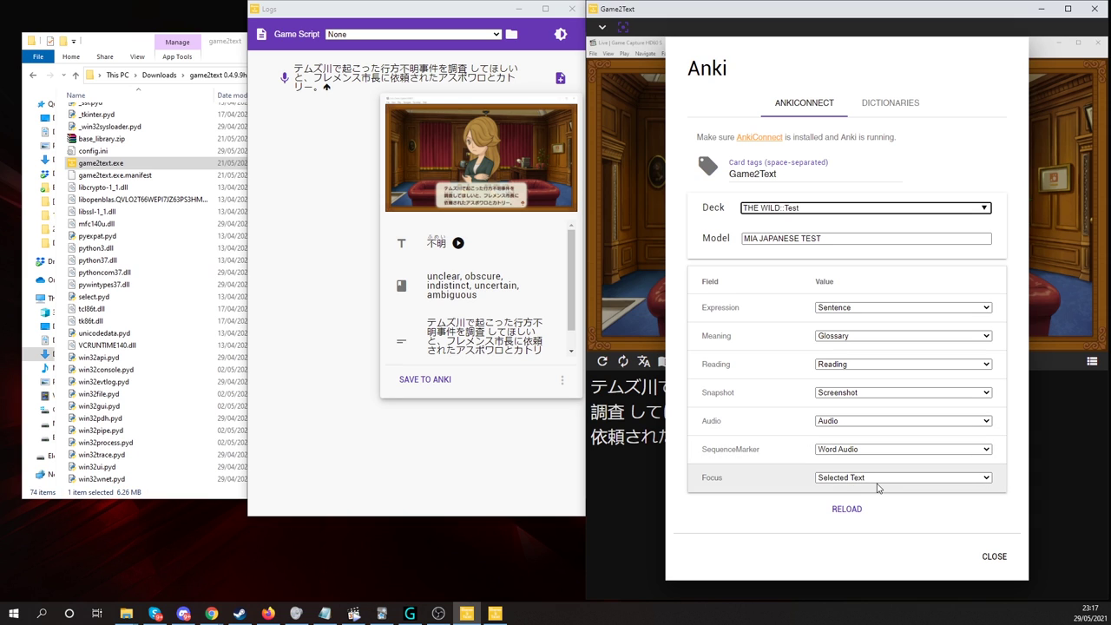
- Examine the dictionaries available for Anki cards and close the Anki settings
left_click(892, 104)
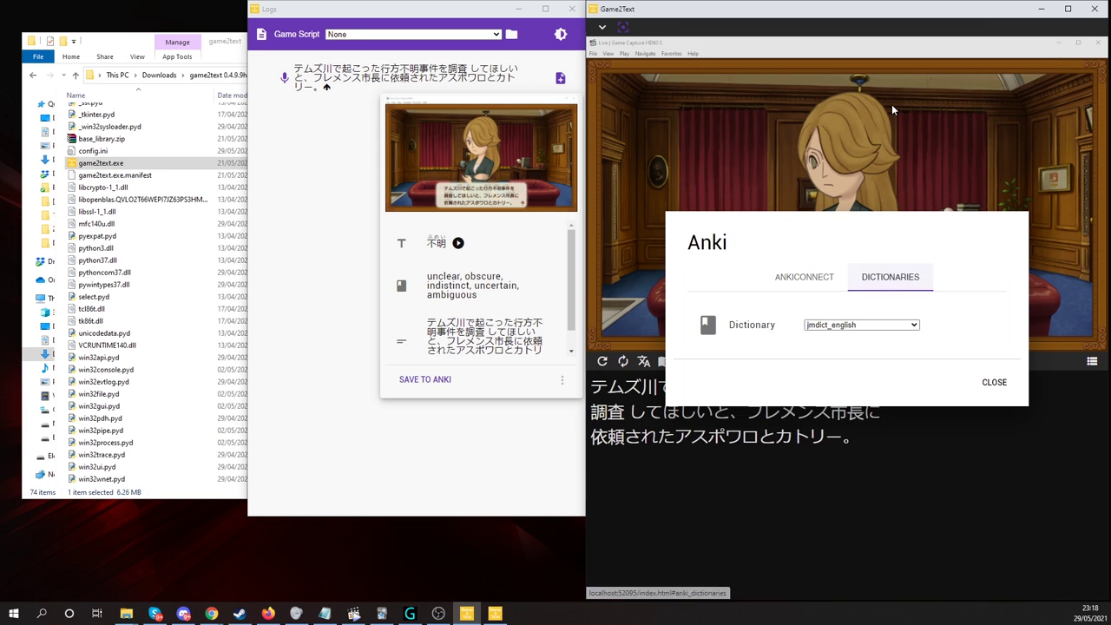
left_click(878, 326)
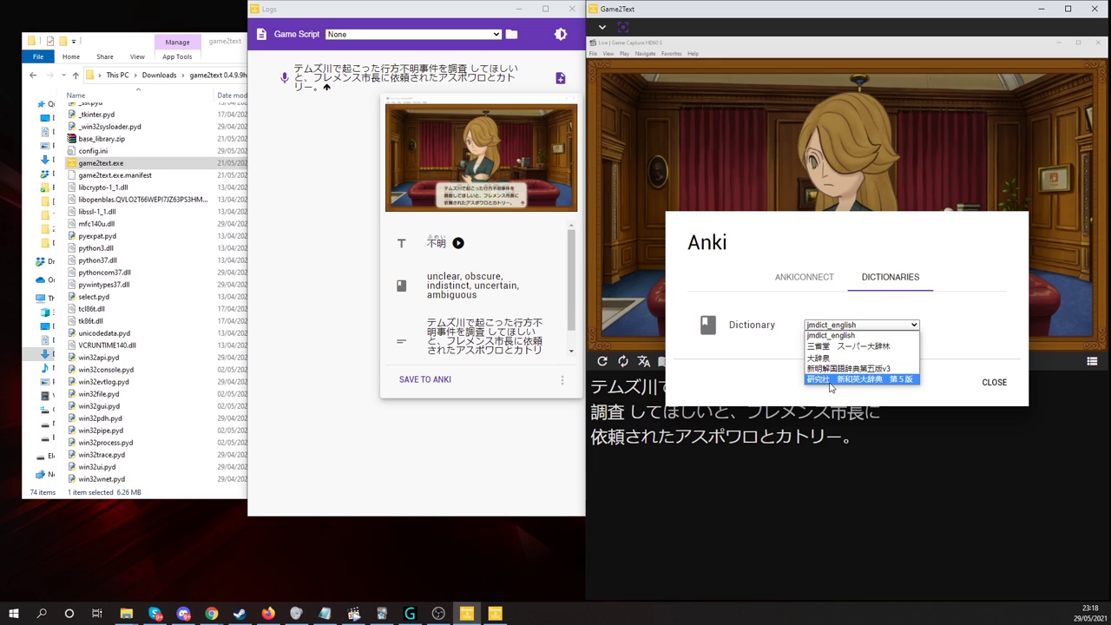
left_click(976, 388)
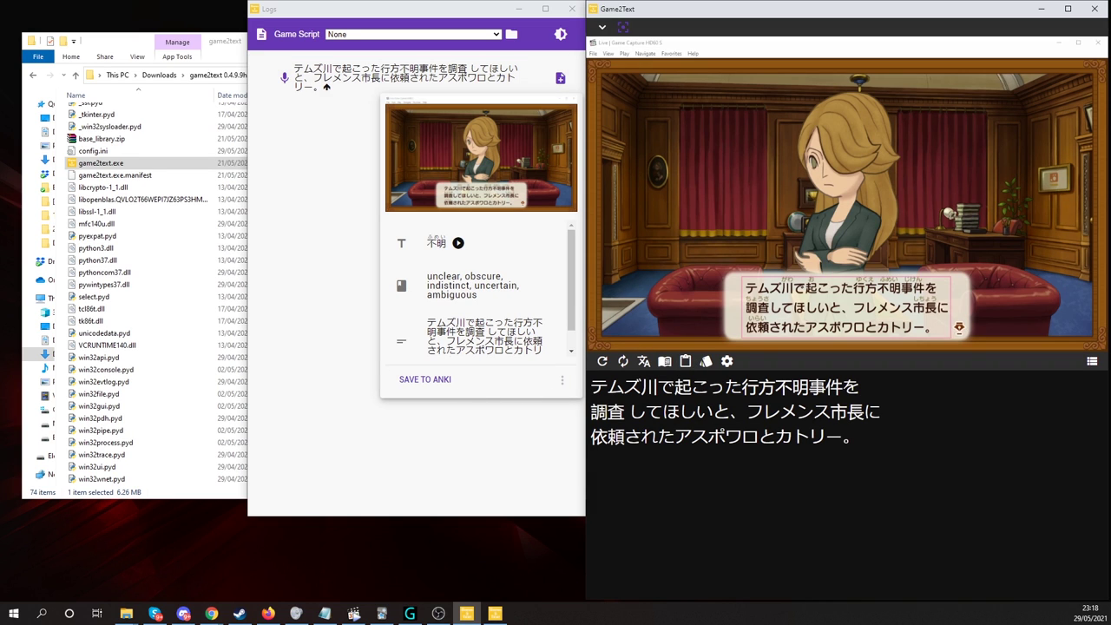
- Look up 市長 and 調査 in the recognised text, and save the flashcard for 調査 to Anki
mouse_move(836, 410)
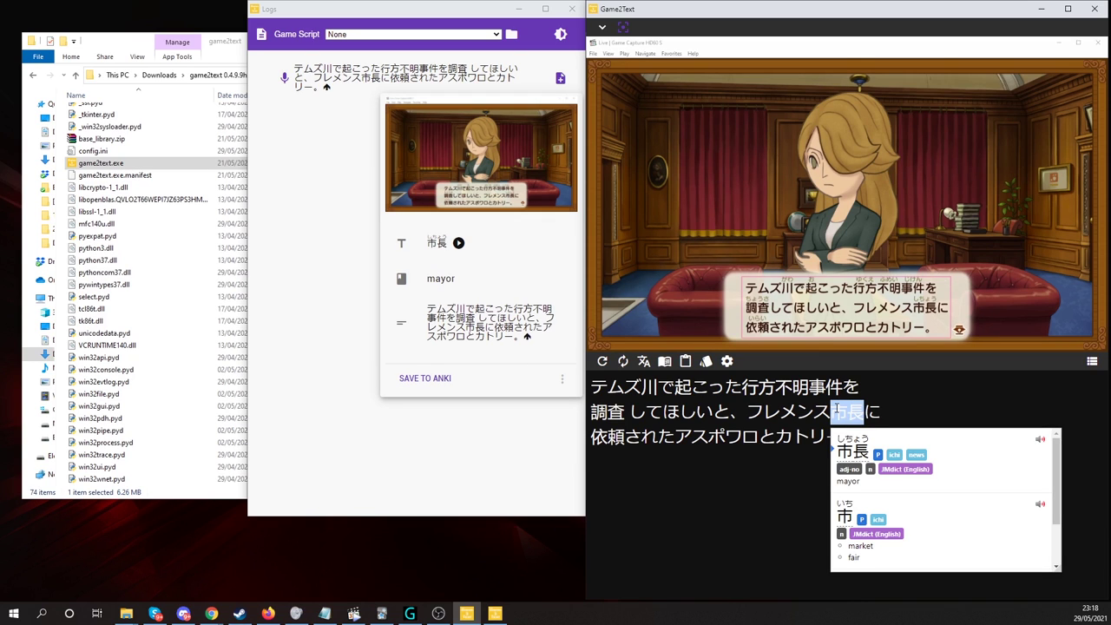
mouse_move(597, 413)
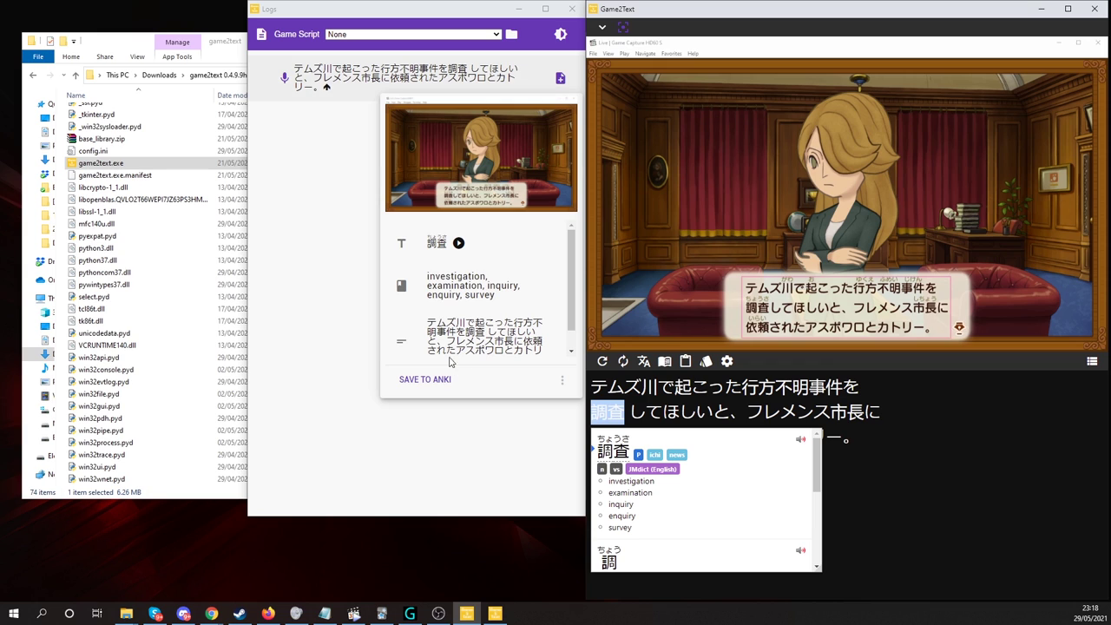
left_click(425, 380)
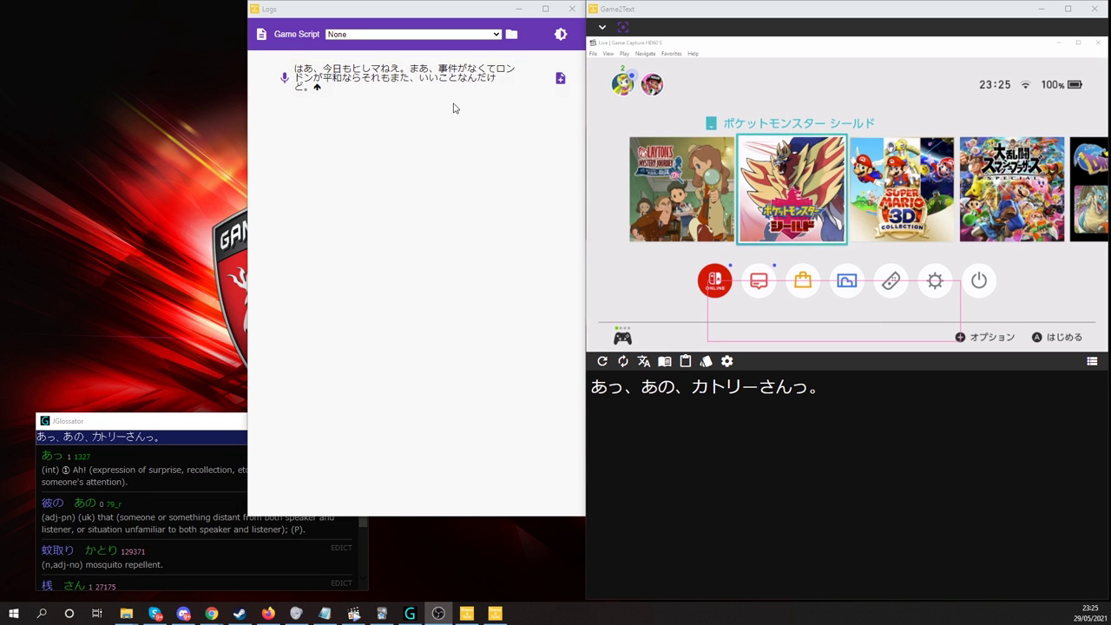
- Switch the Logs window to the dark theme
left_click(560, 34)
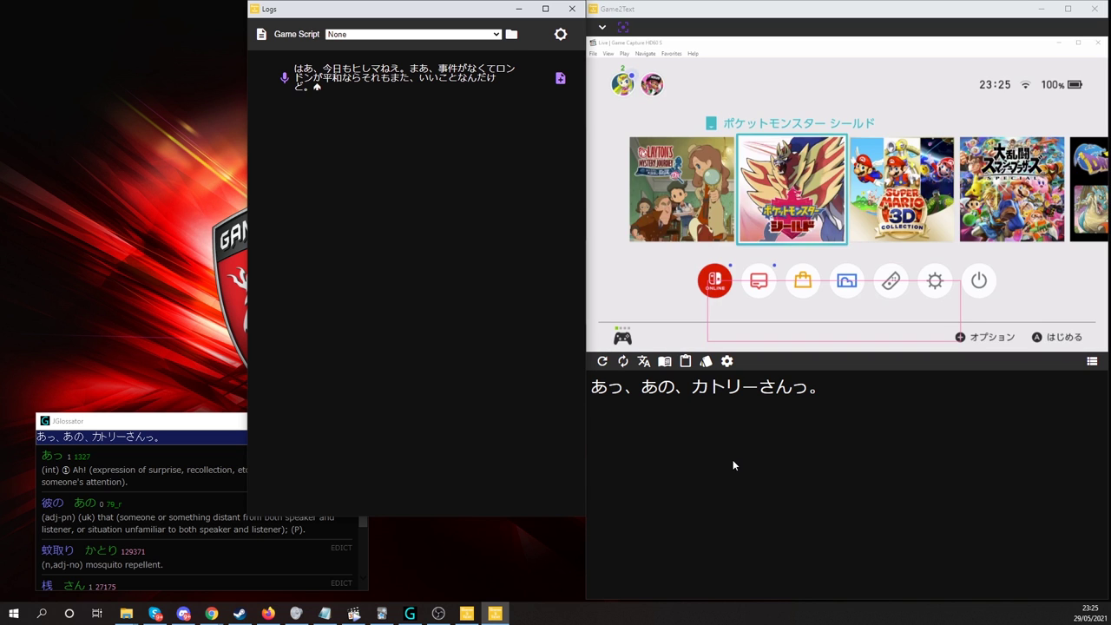
- Examine the available game scripts and the Pokémon Sword & Shield.txt file in game2text's gamescripts folder, then put the folder window out of view
left_click(497, 34)
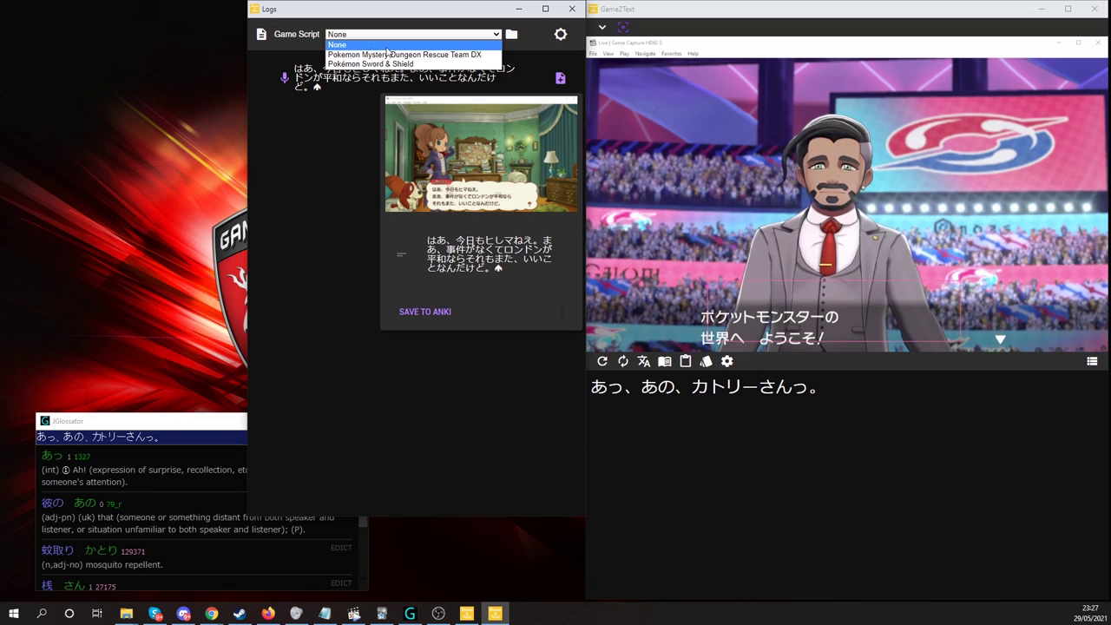
left_click(126, 613)
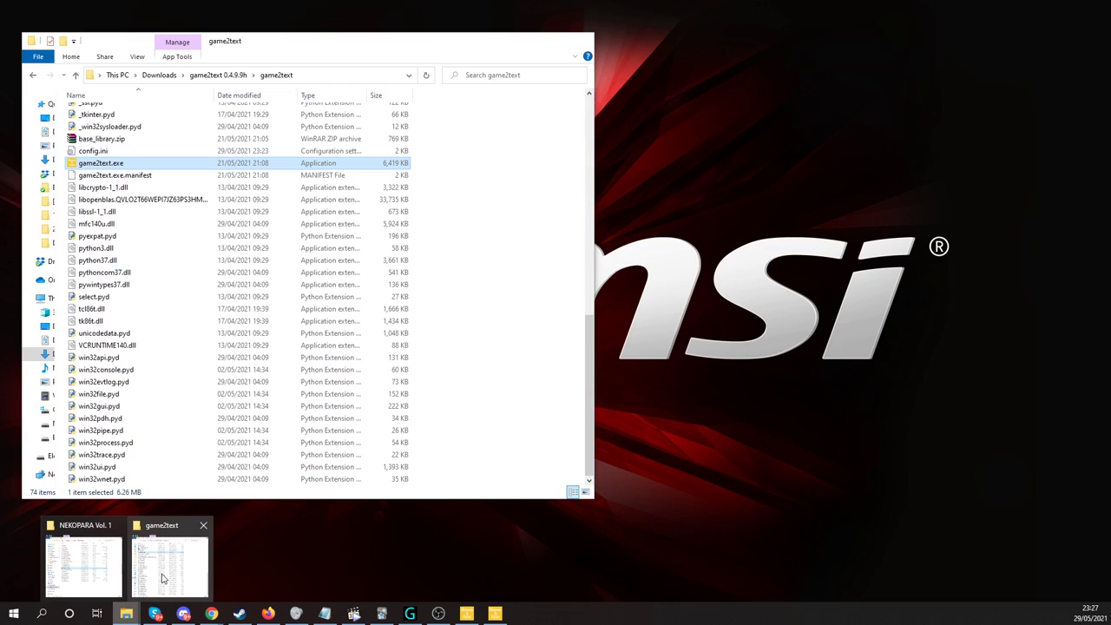
left_click(162, 578)
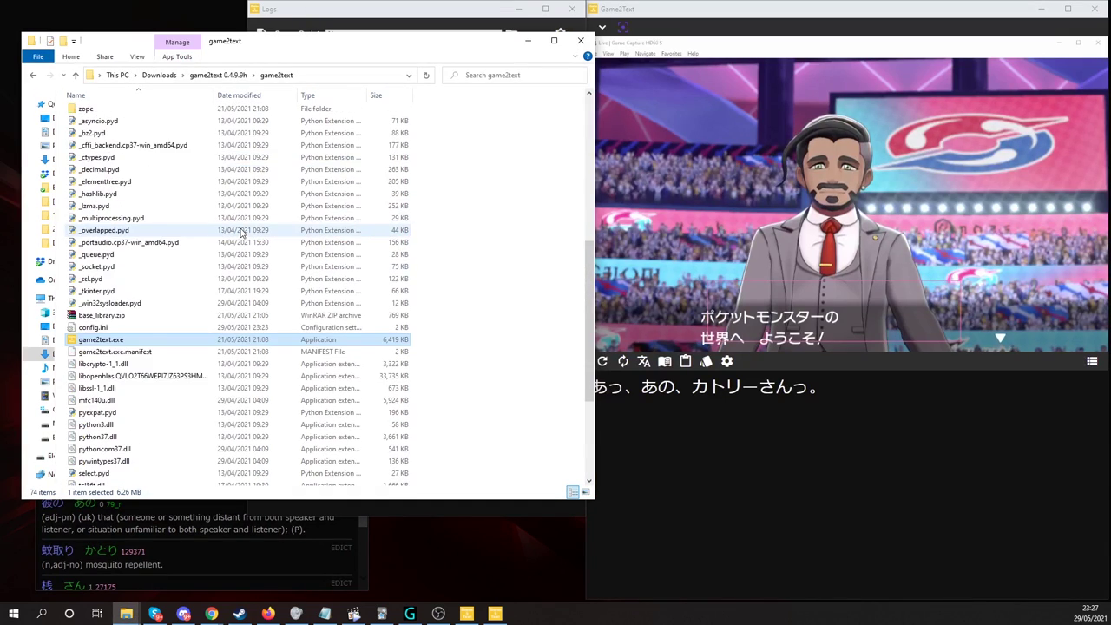
scroll(241, 233, "up", 7)
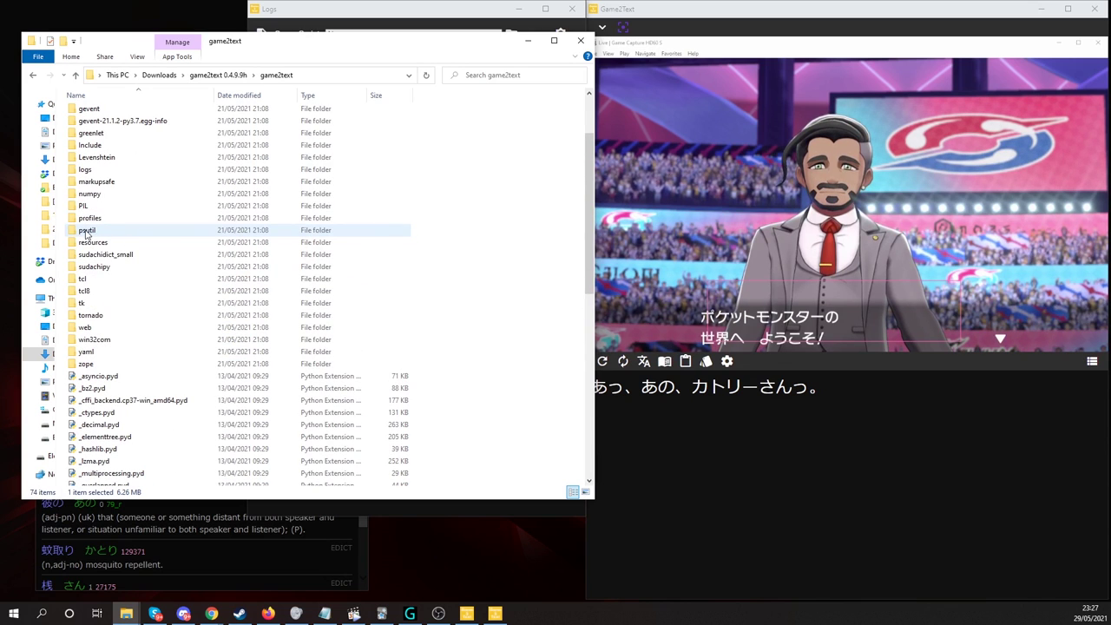
scroll(86, 233, "down", 5)
scroll(120, 193, "up", 8)
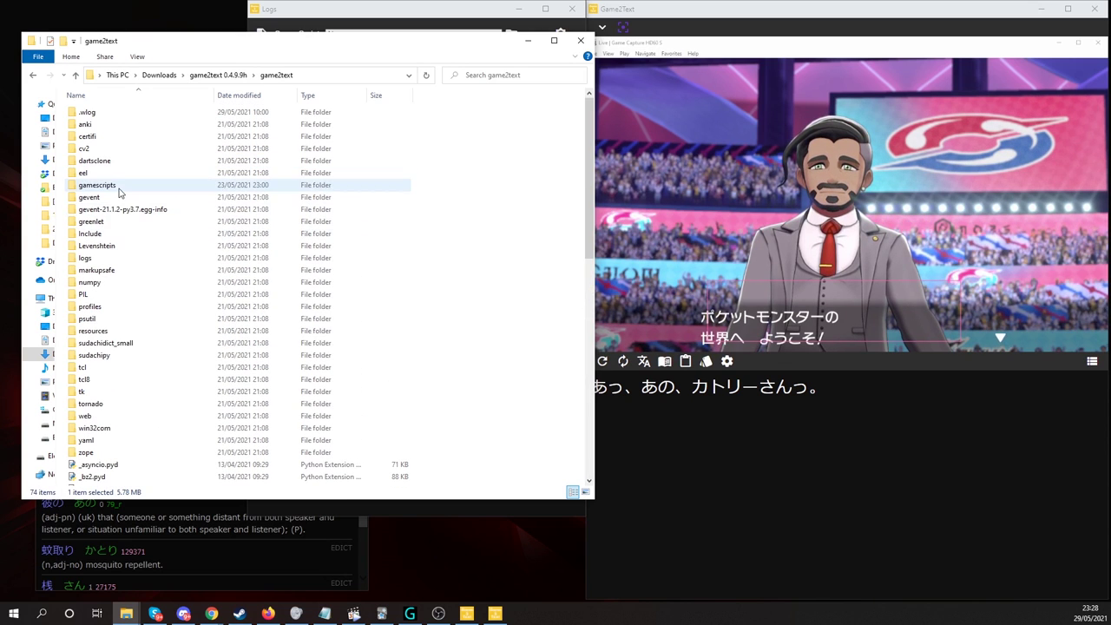
double_click(144, 187)
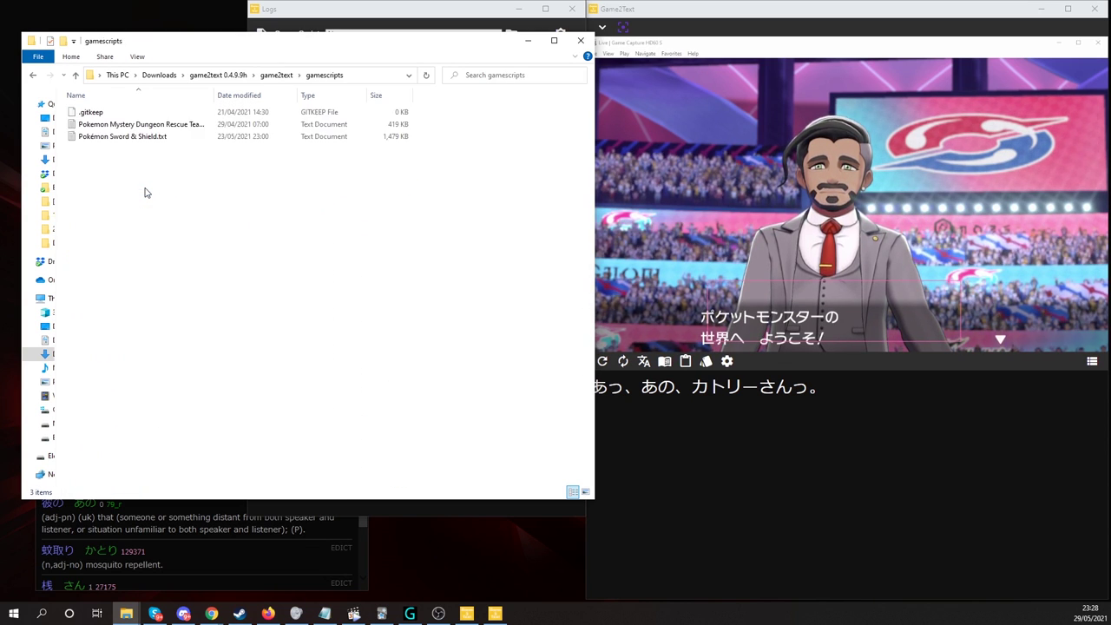
left_click(139, 139)
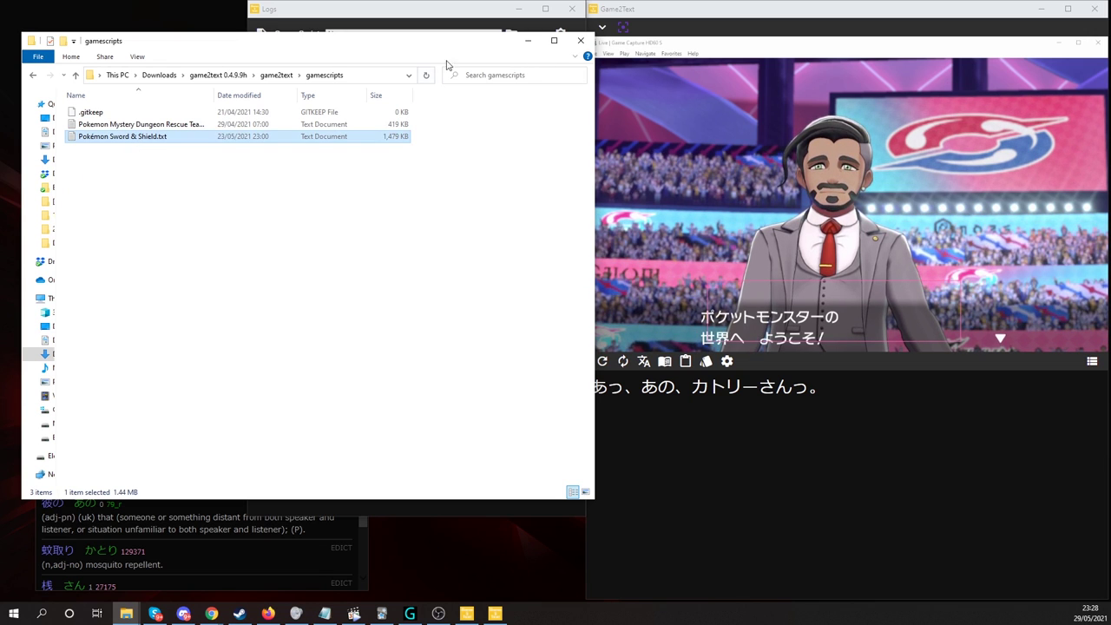
left_click(528, 42)
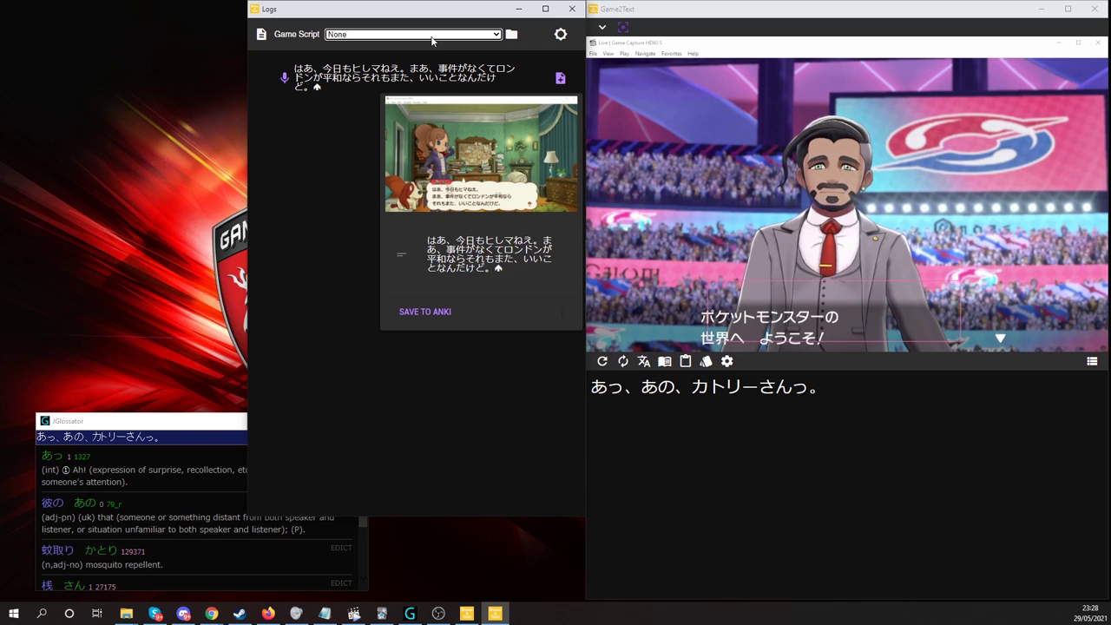
- Choose Pokémon Sword & Shield as the game script and capture the two-line welcome dialogue for text recognition
left_click(432, 35)
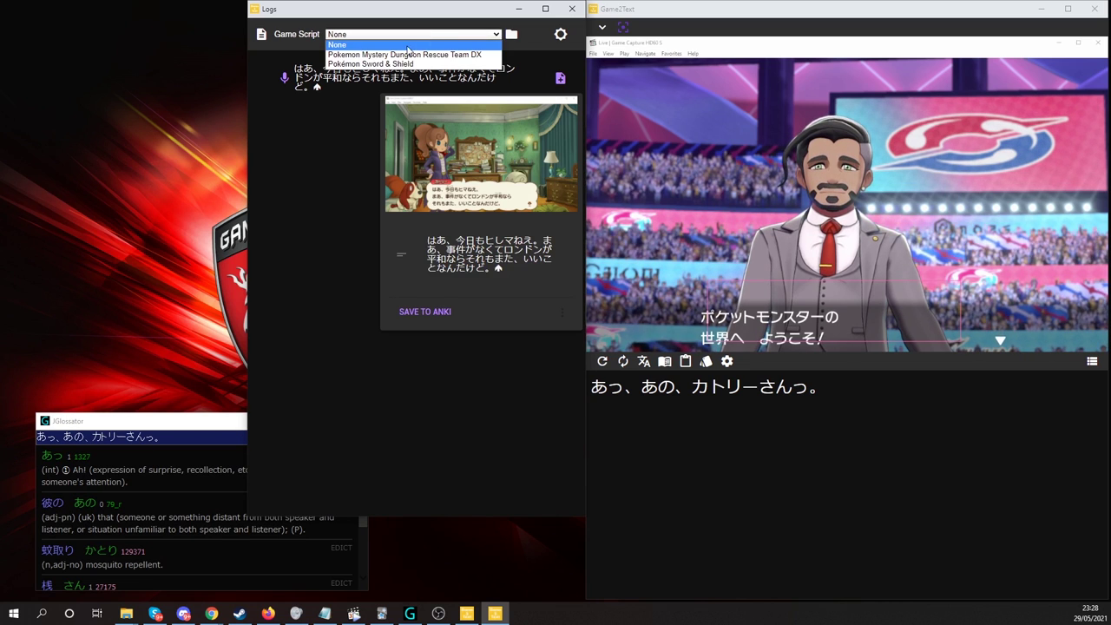
left_click(404, 64)
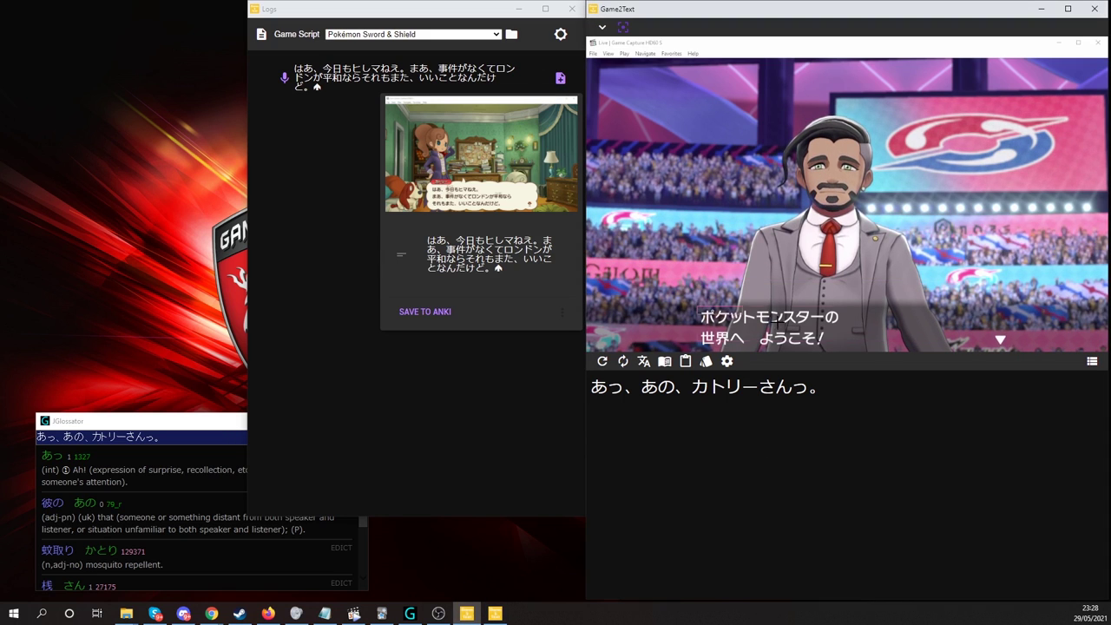
left_click_drag(700, 306, 868, 352)
- Examine the suggested script matches for the logged welcome line and close the list without choosing one
left_click(526, 121)
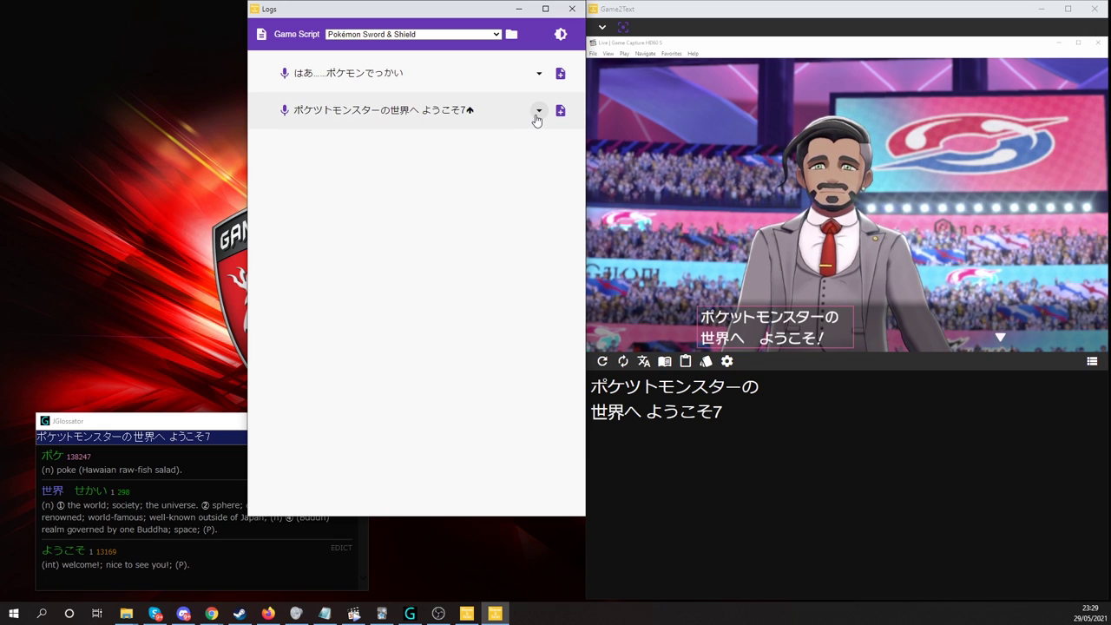
left_click(537, 116)
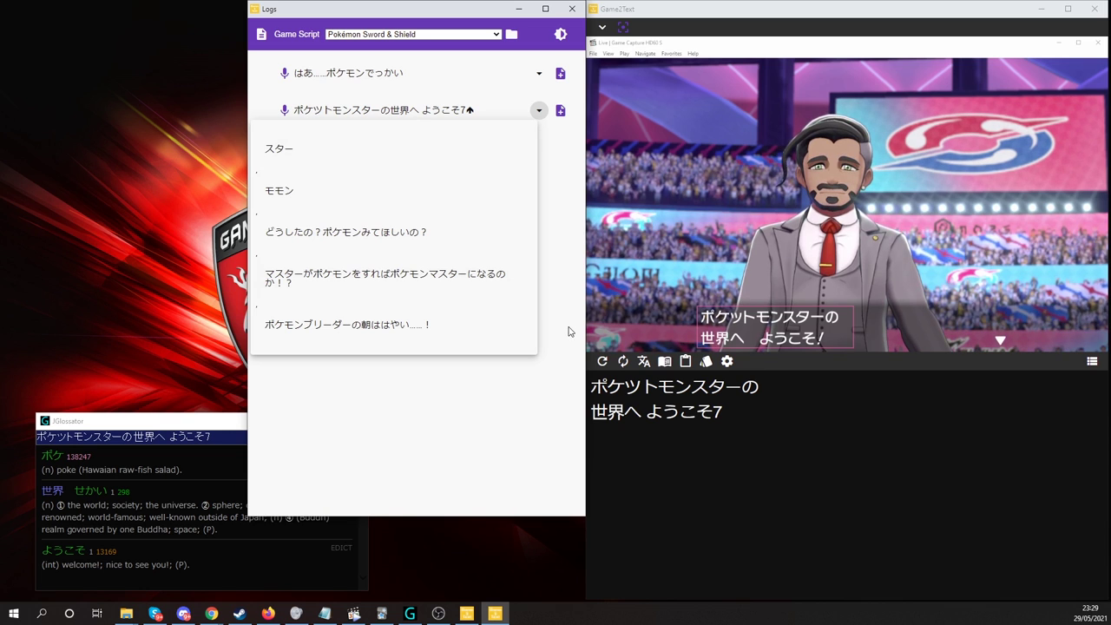
left_click(568, 295)
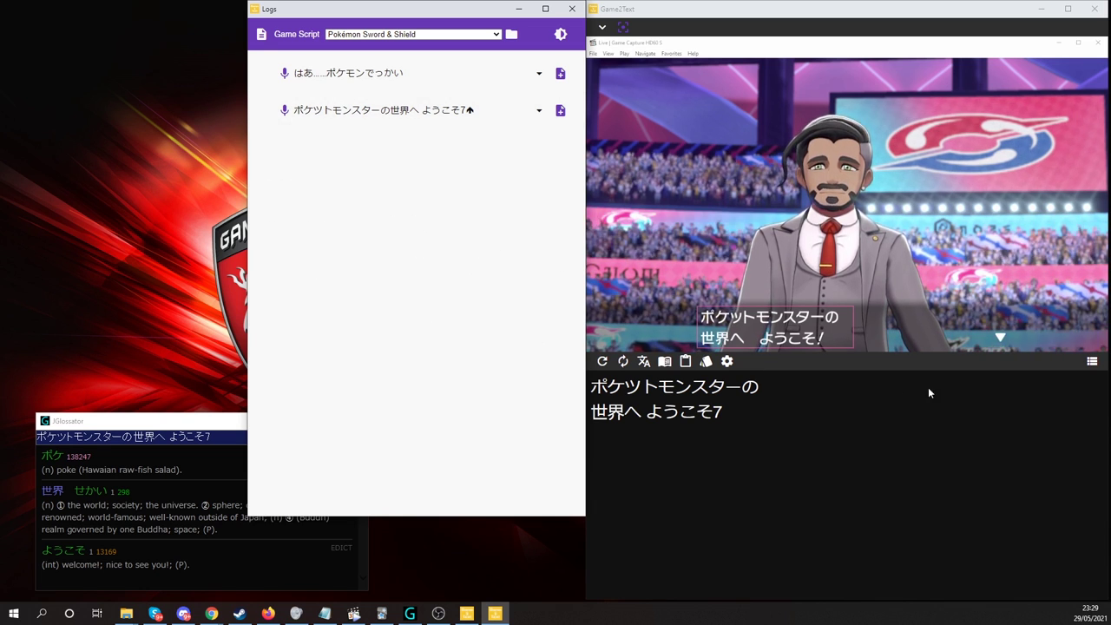
left_click(537, 114)
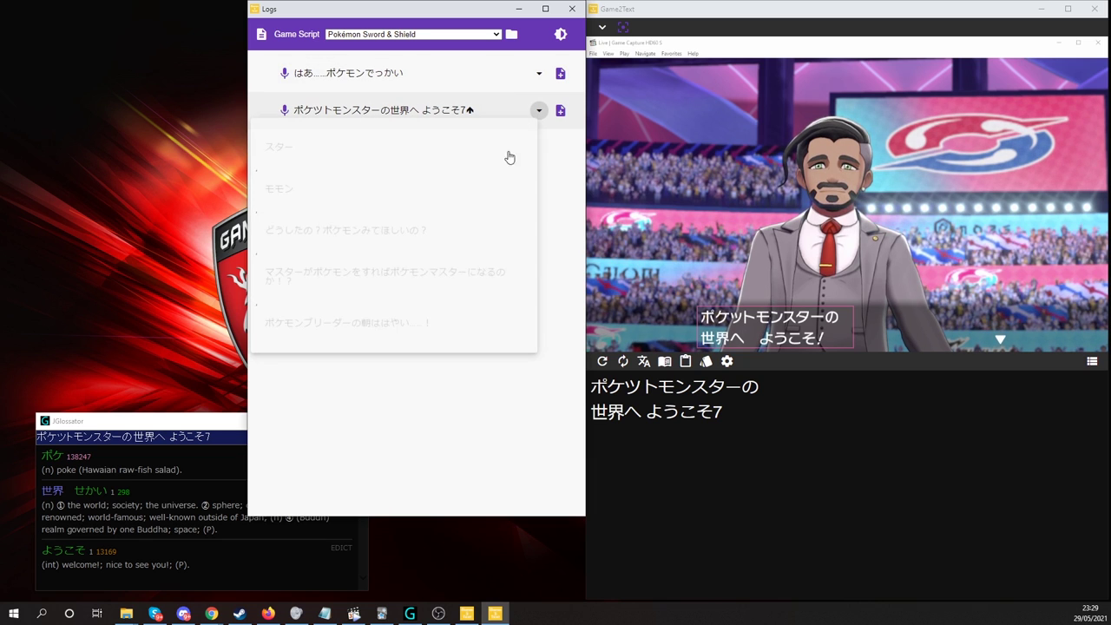
left_click(517, 364)
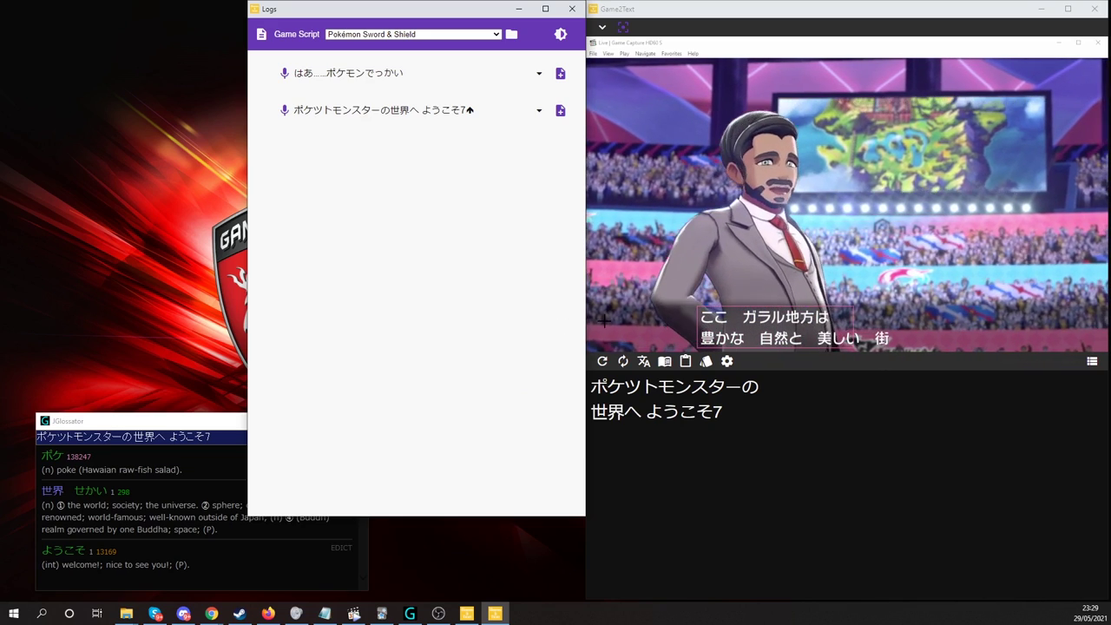
- Recognise the two-line ガラル地方 dialogue and replace its logged text with the script line ここガラル地方は豊かな自然と美しい街
left_click(871, 334)
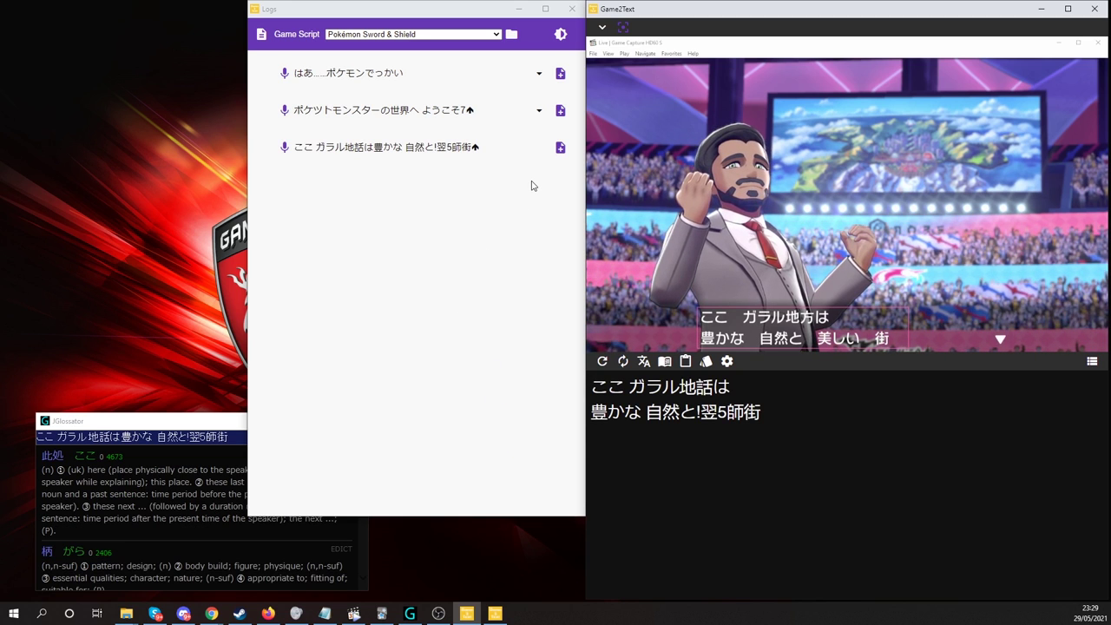
left_click(539, 149)
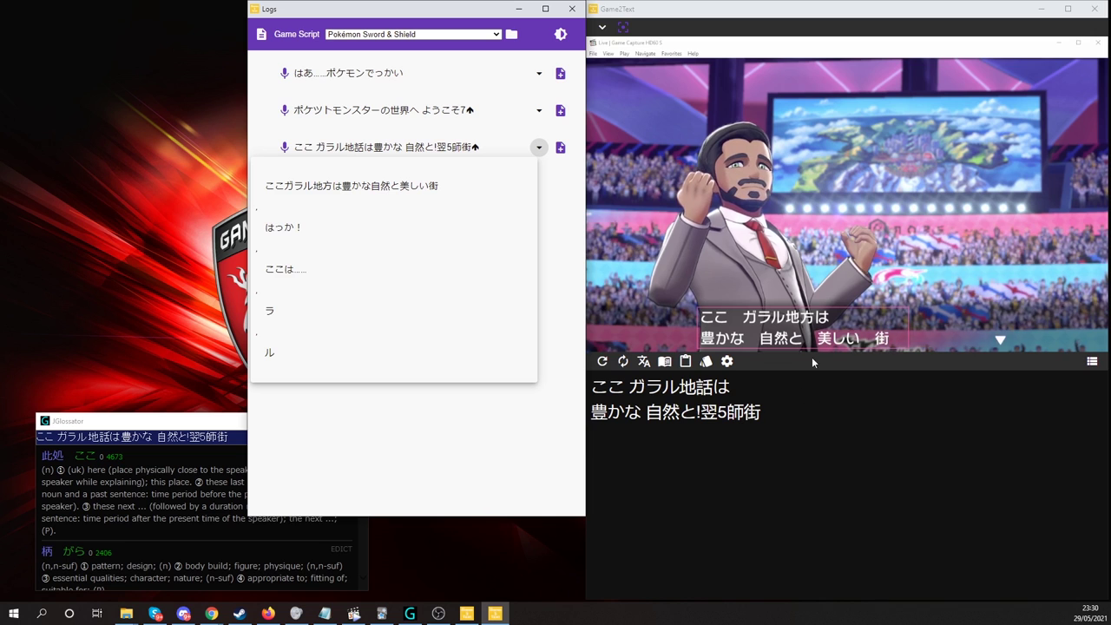
left_click(431, 190)
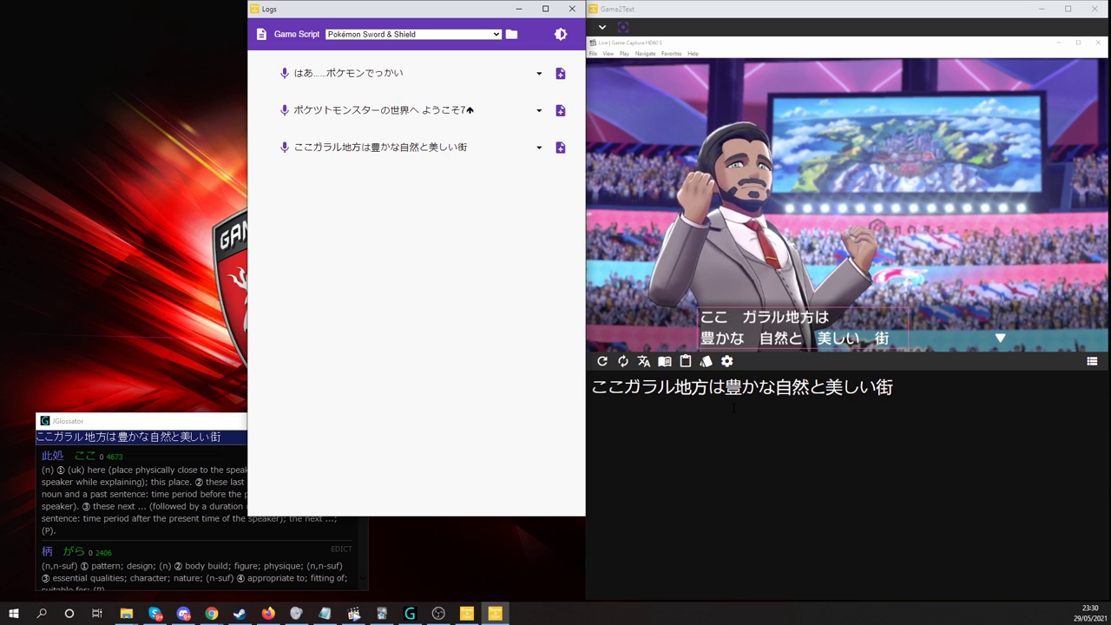
- Look up 豊か in the corrected line and save its flashcard to Anki
mouse_move(732, 390)
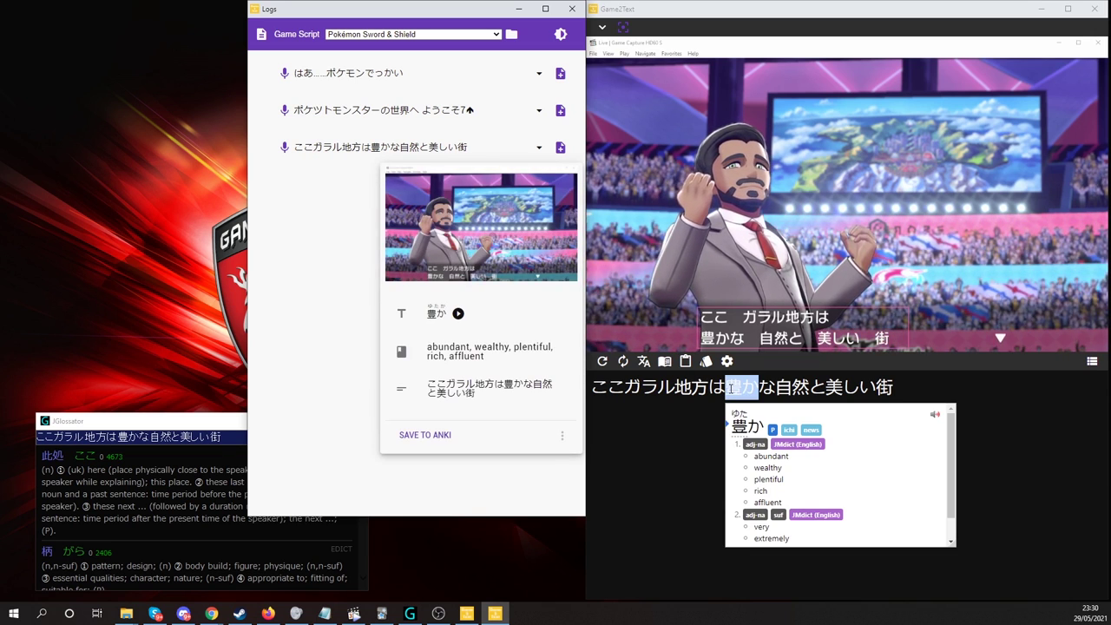
left_click(732, 390)
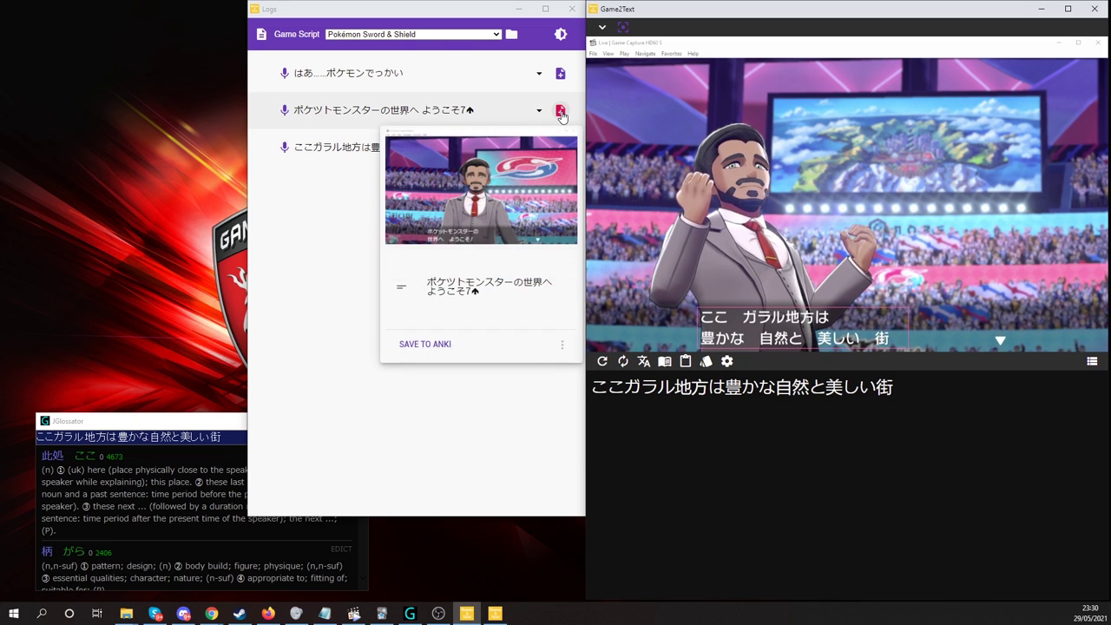
mouse_move(561, 77)
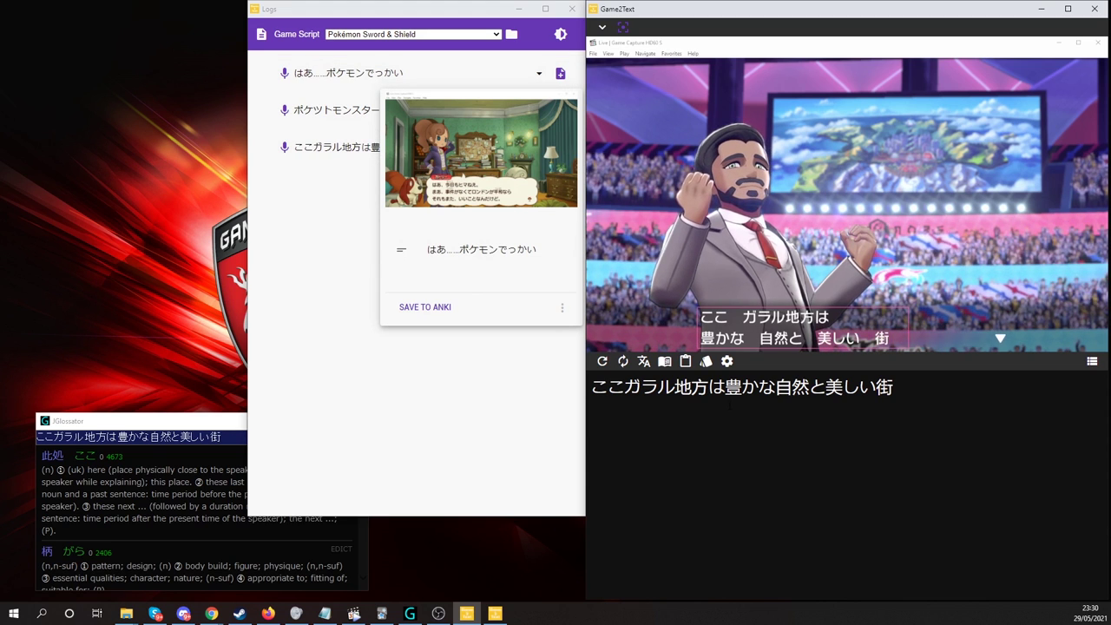
left_click(729, 392)
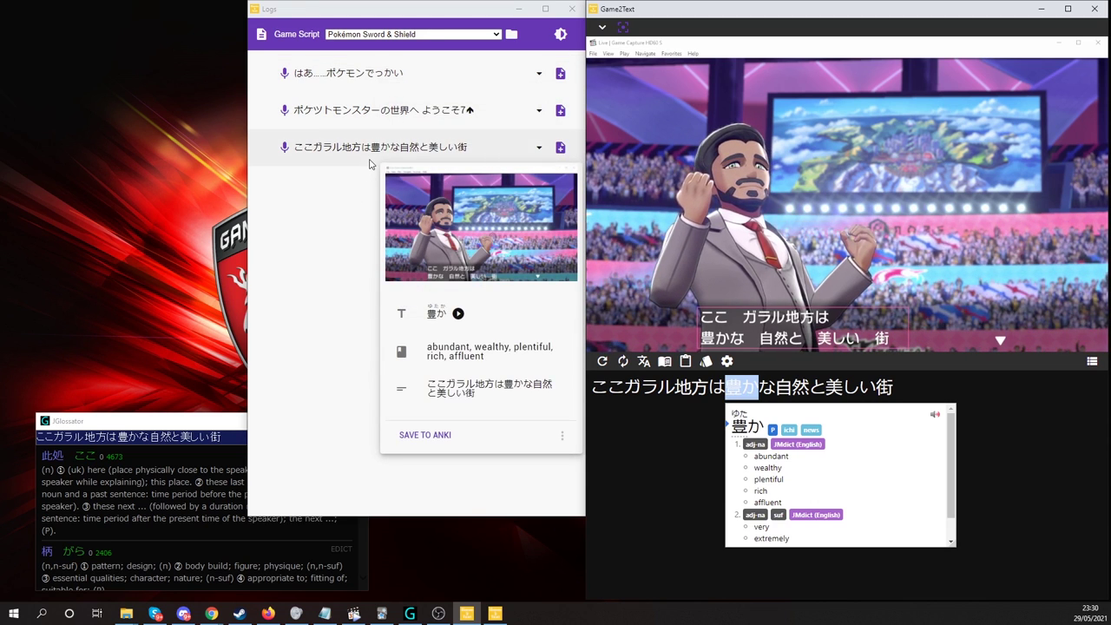
left_click(433, 437)
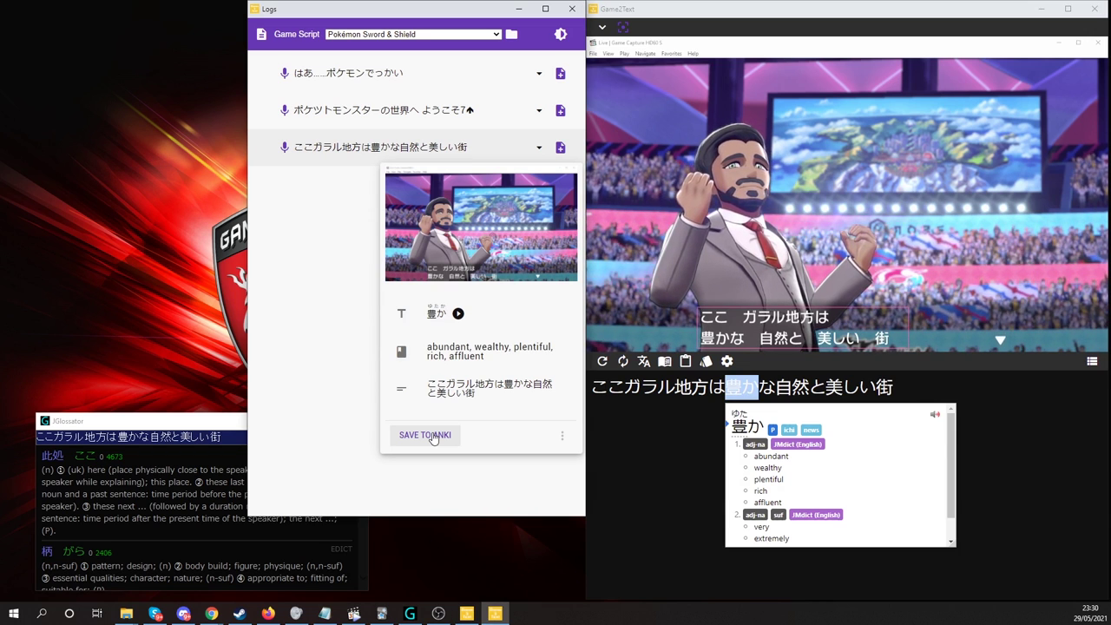
left_click(433, 437)
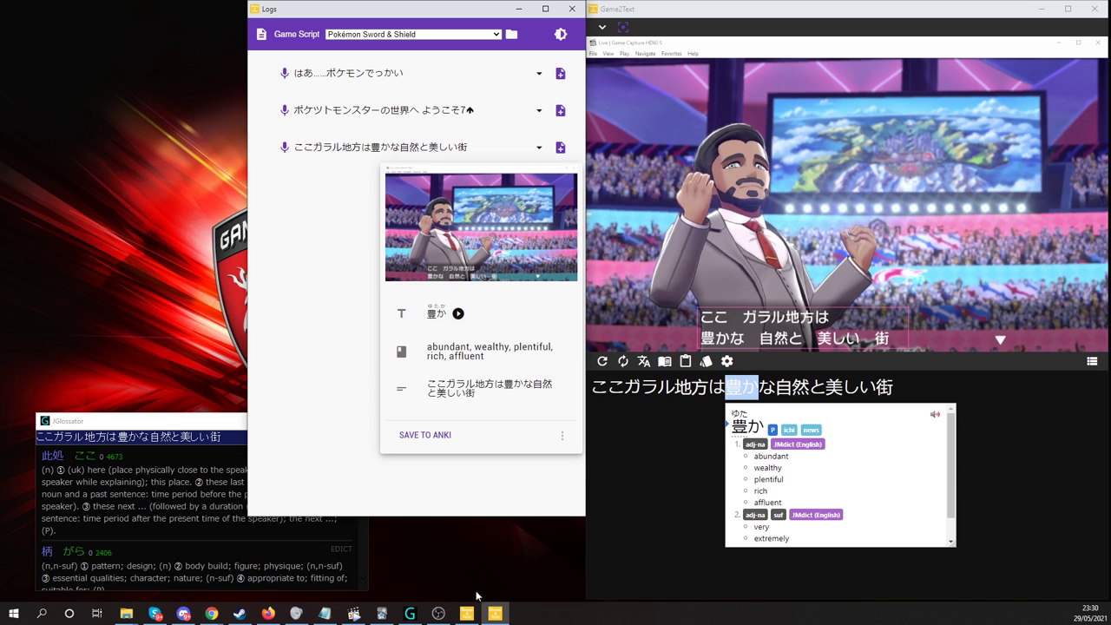
- In Anki, browse the current deck's cards and preview the ここガラル地方は豊かな自然と美しい街 card
left_click(382, 613)
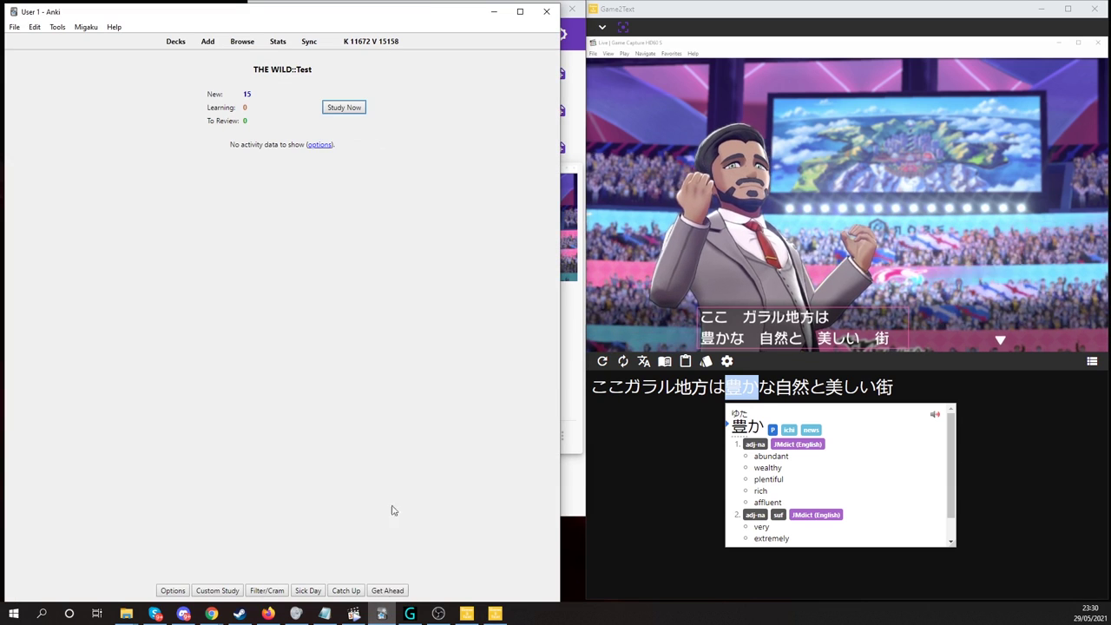
left_click(243, 42)
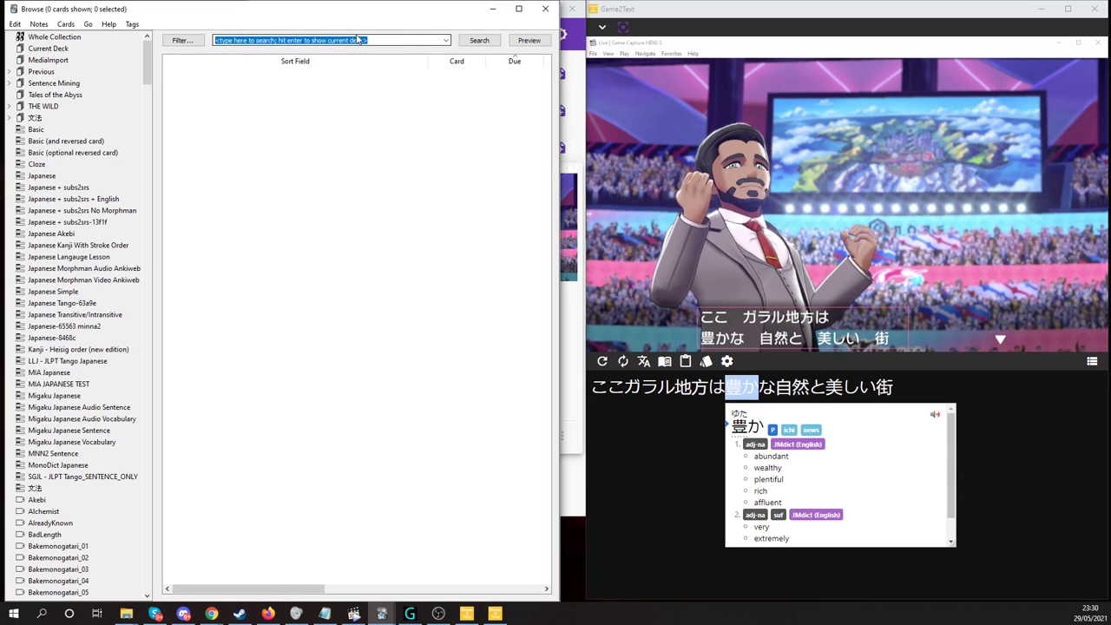
left_click(408, 41)
key("Return")
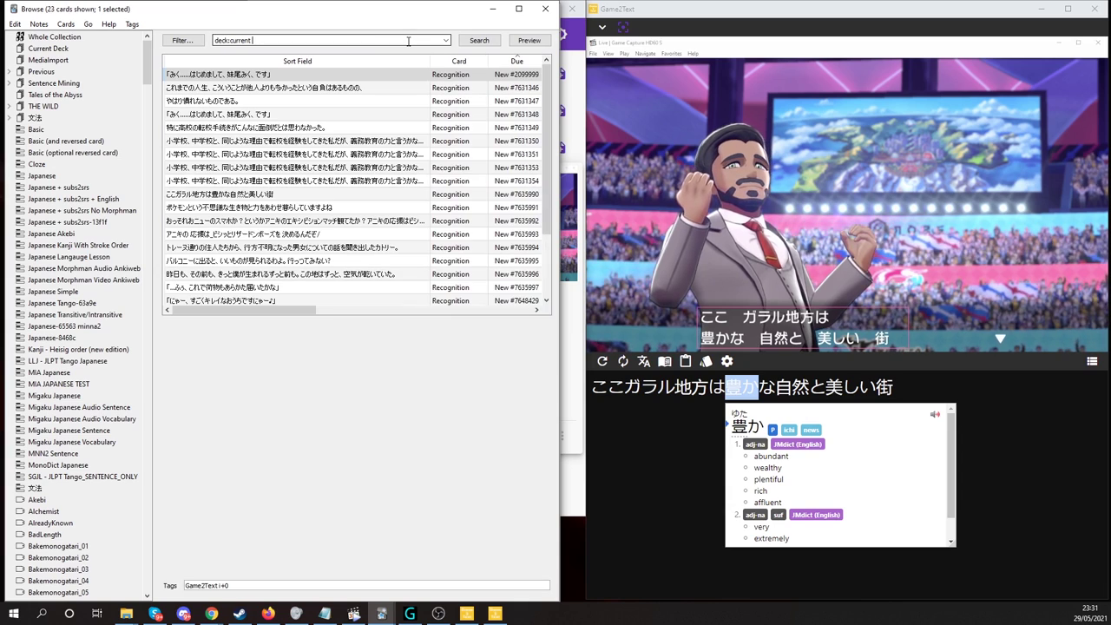
left_click_drag(545, 81, 545, 140)
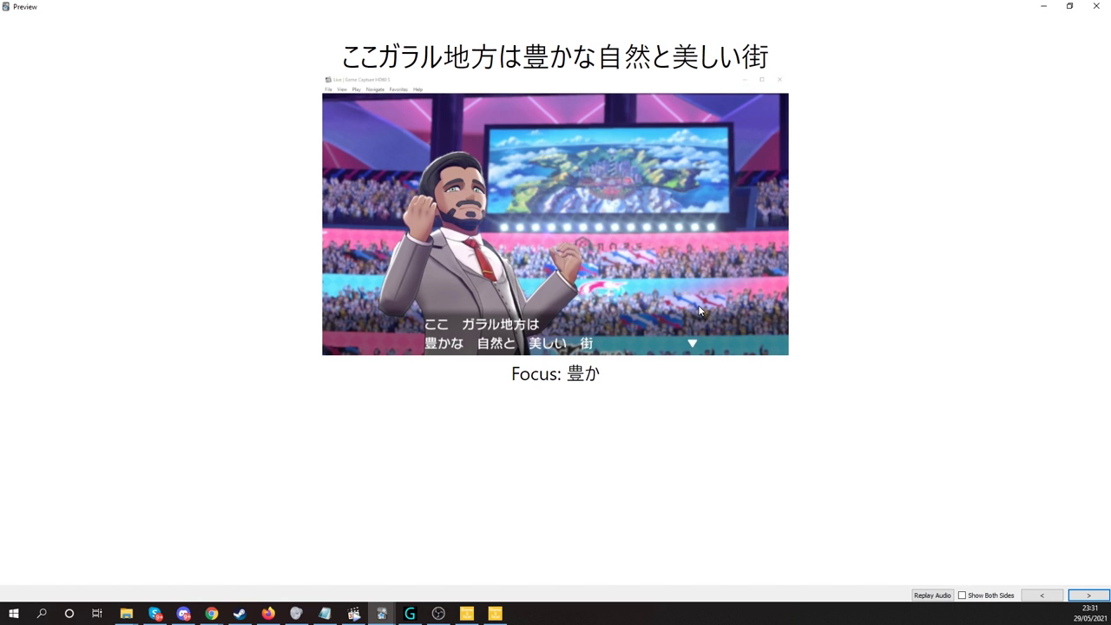
key("Right")
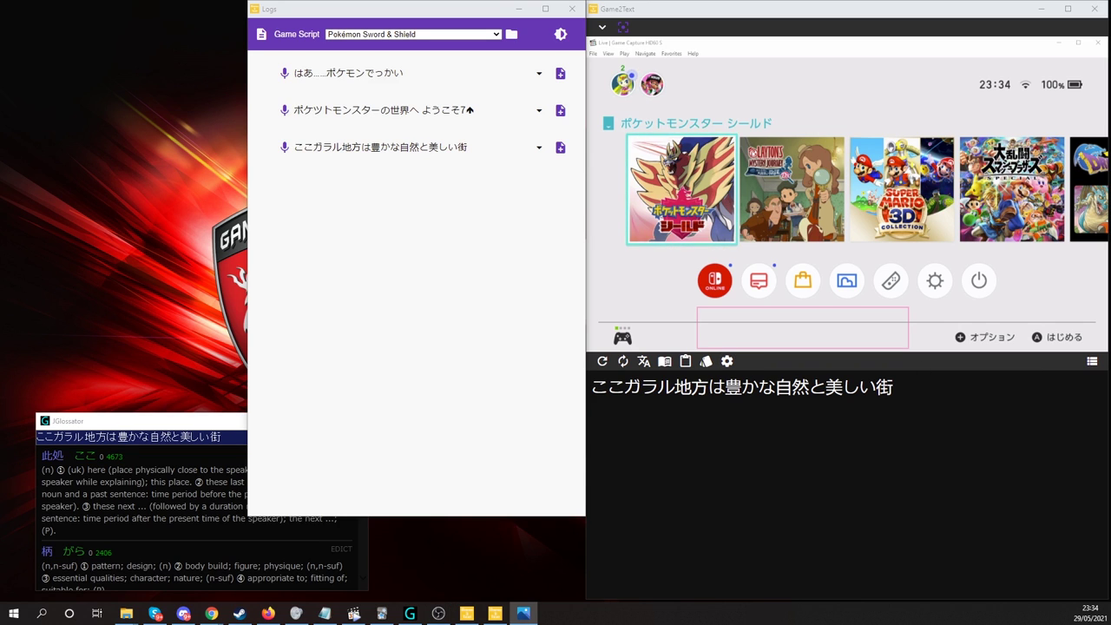
- Change the captured application window to the Photos window showing the Zelda screenshot
left_click(728, 361)
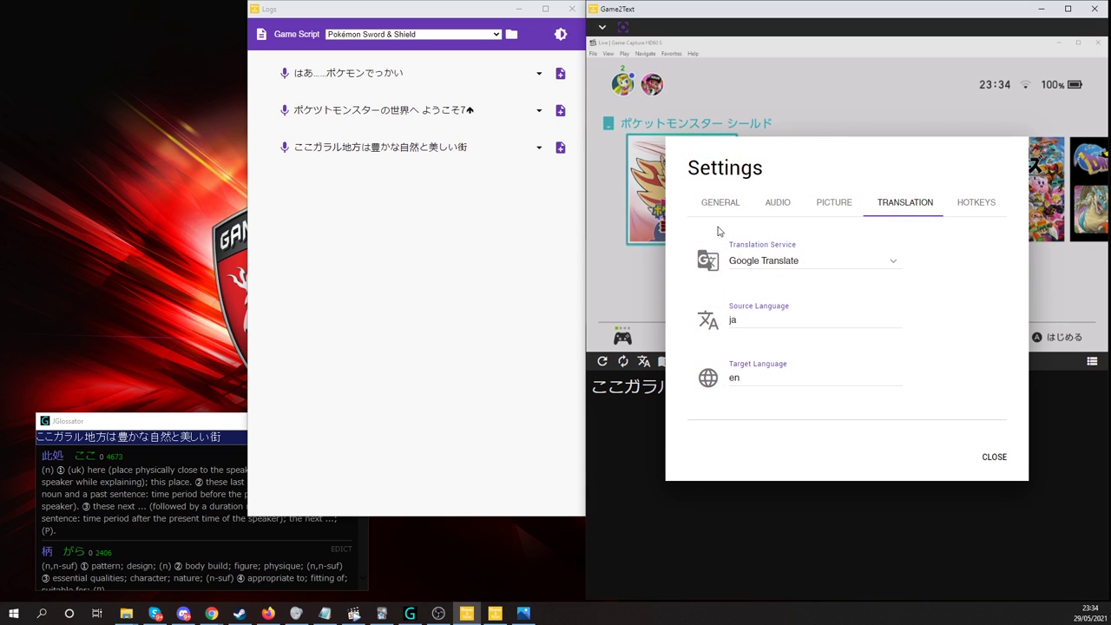
left_click(720, 205)
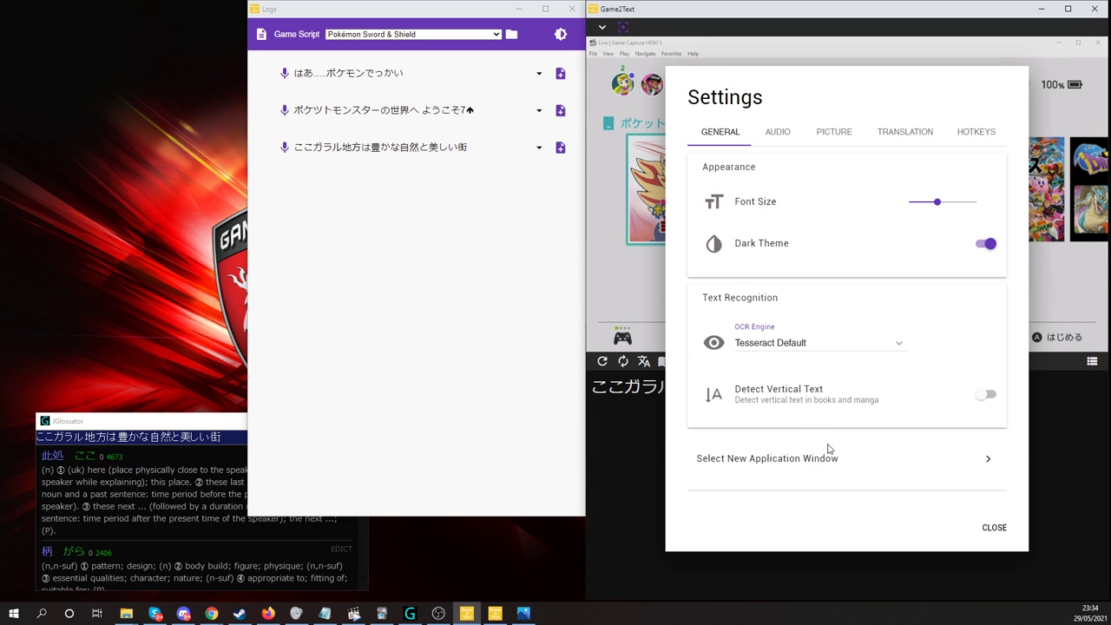
left_click(995, 460)
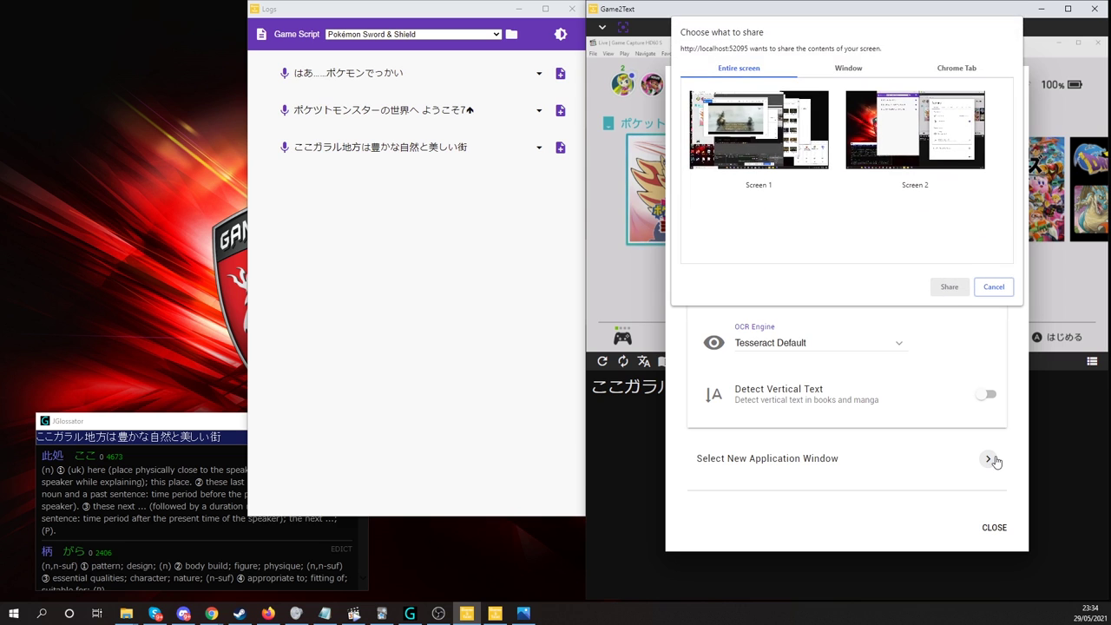
left_click(849, 69)
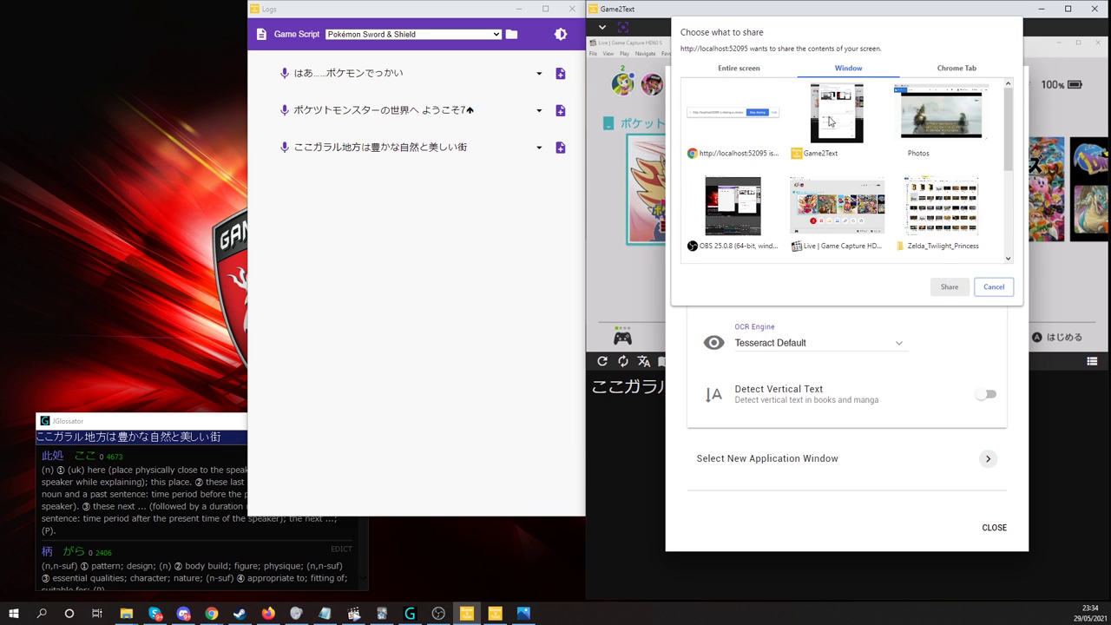
left_click(927, 127)
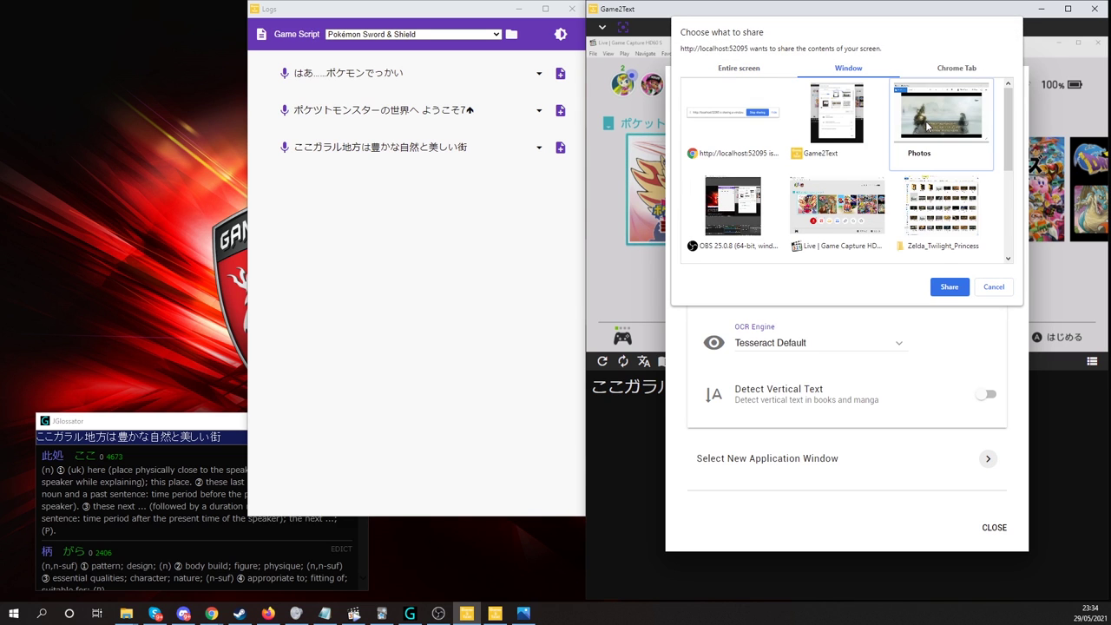
left_click(950, 289)
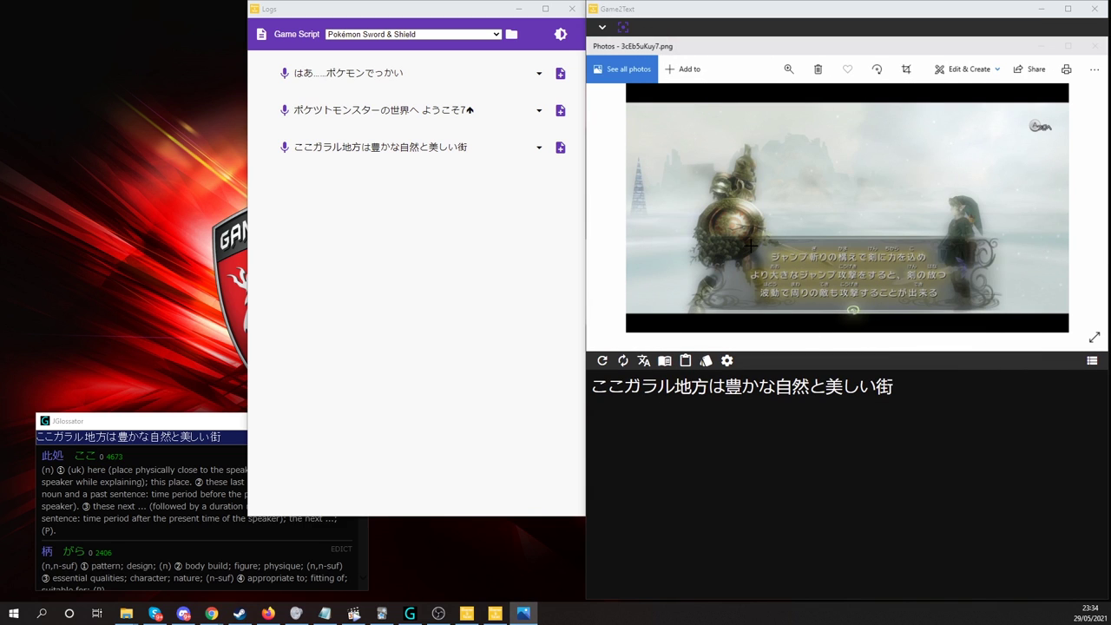
- Select the three-line dialogue box for recognition and filter it with Binarize and Invert Color, adjusting the threshold until the text is clean black on white
left_click_drag(747, 244, 955, 301)
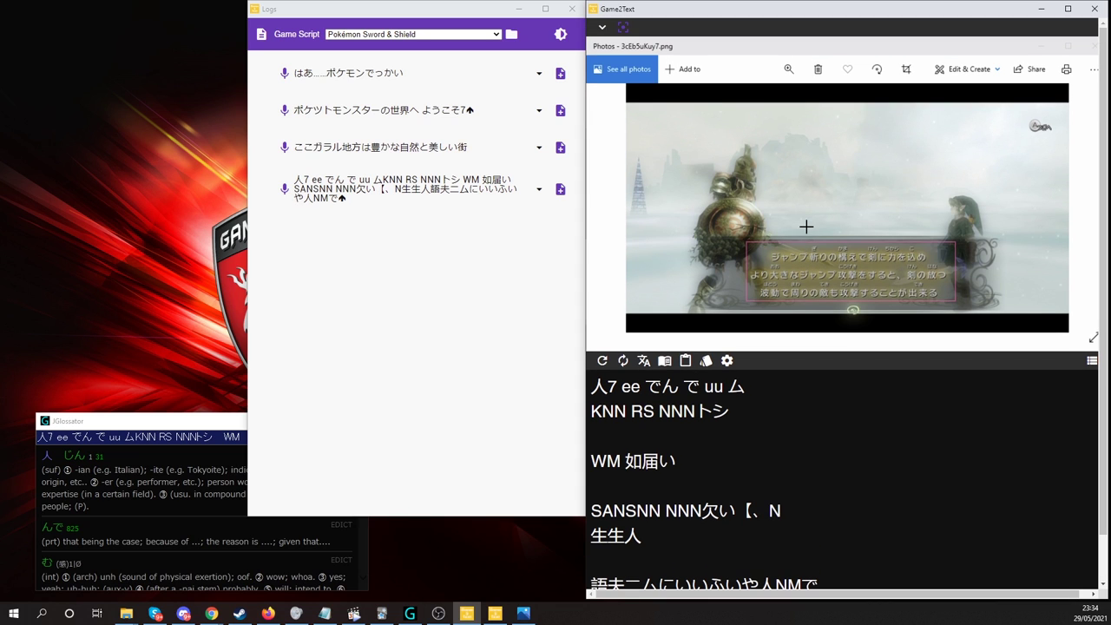
right_click(806, 268)
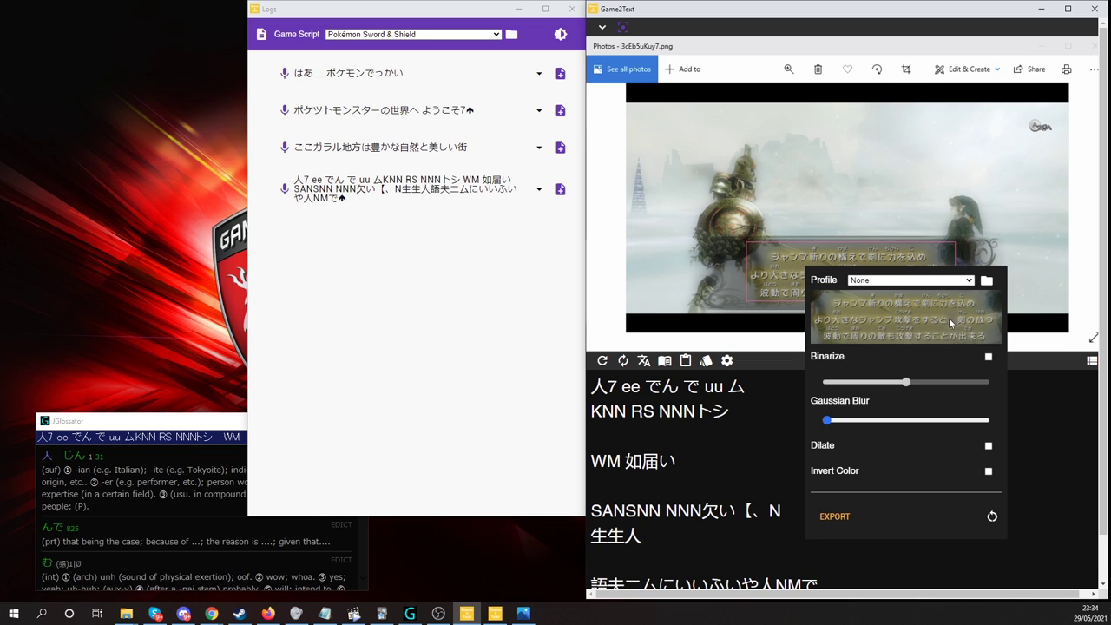
left_click(989, 358)
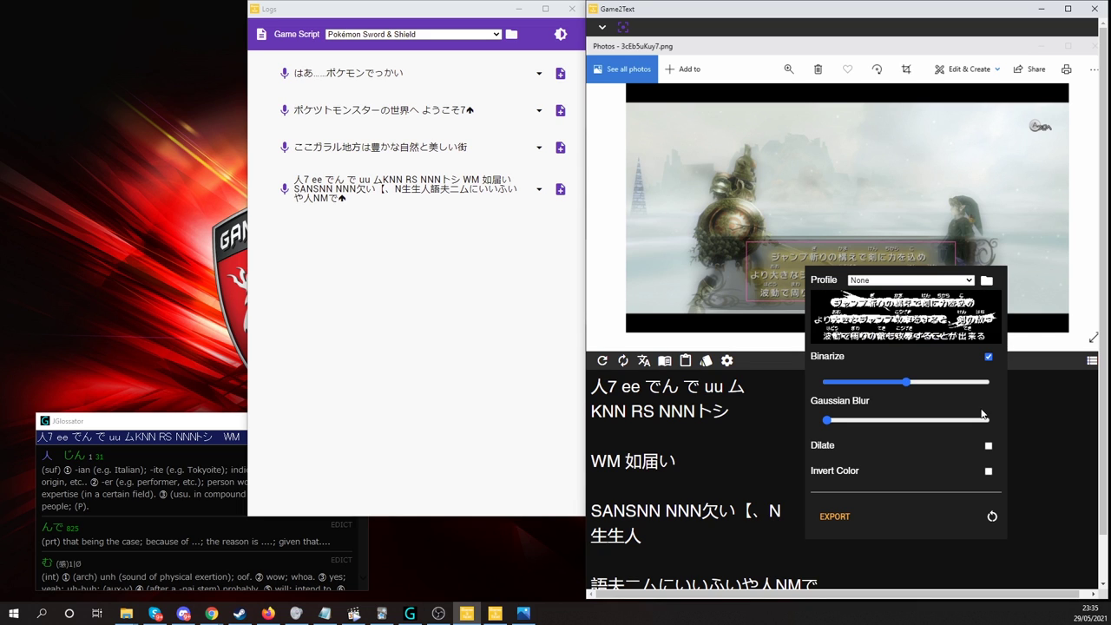
left_click(989, 471)
left_click_drag(906, 382, 894, 386)
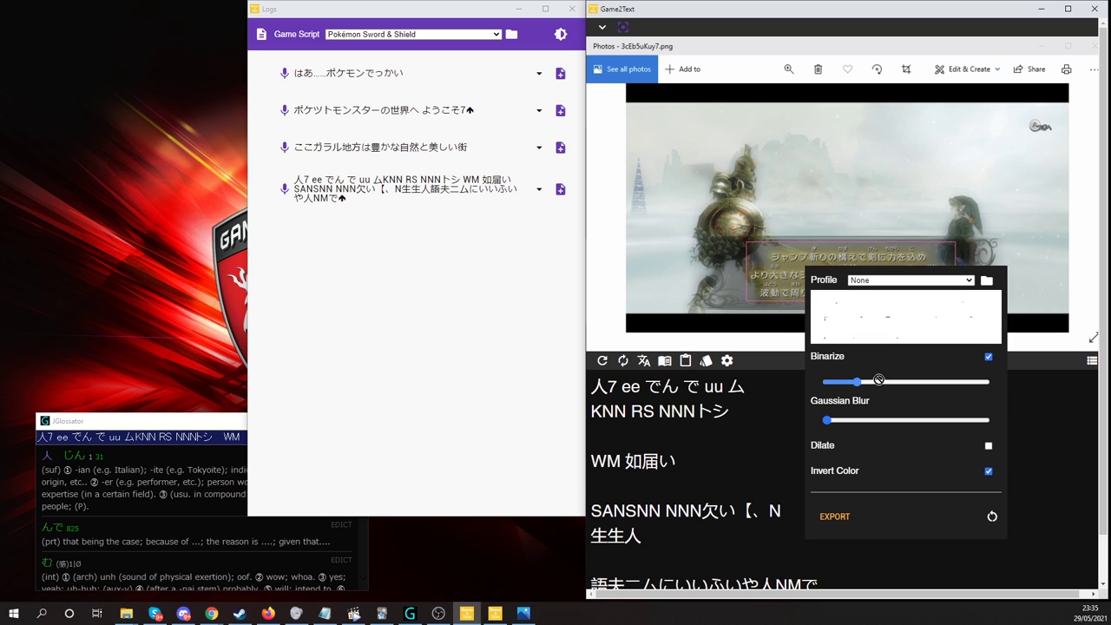
left_click_drag(856, 379, 897, 384)
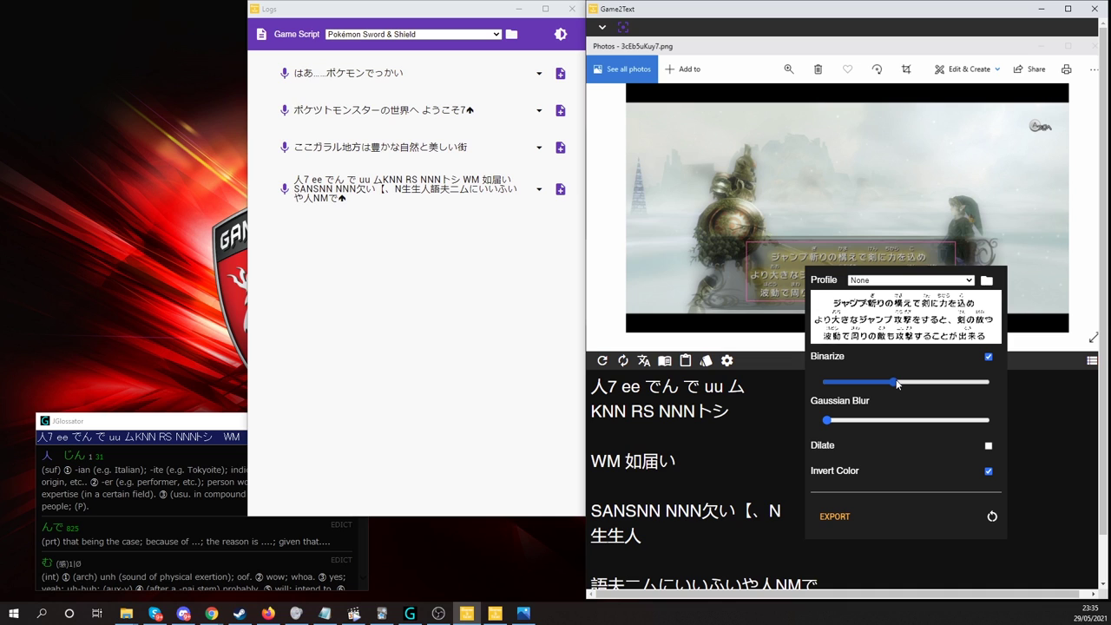
- Try the Dilate filter, leave it off, and apply a slight Gaussian Blur to the dialogue image for recognition
left_click(989, 445)
left_click(989, 446)
left_click(989, 448)
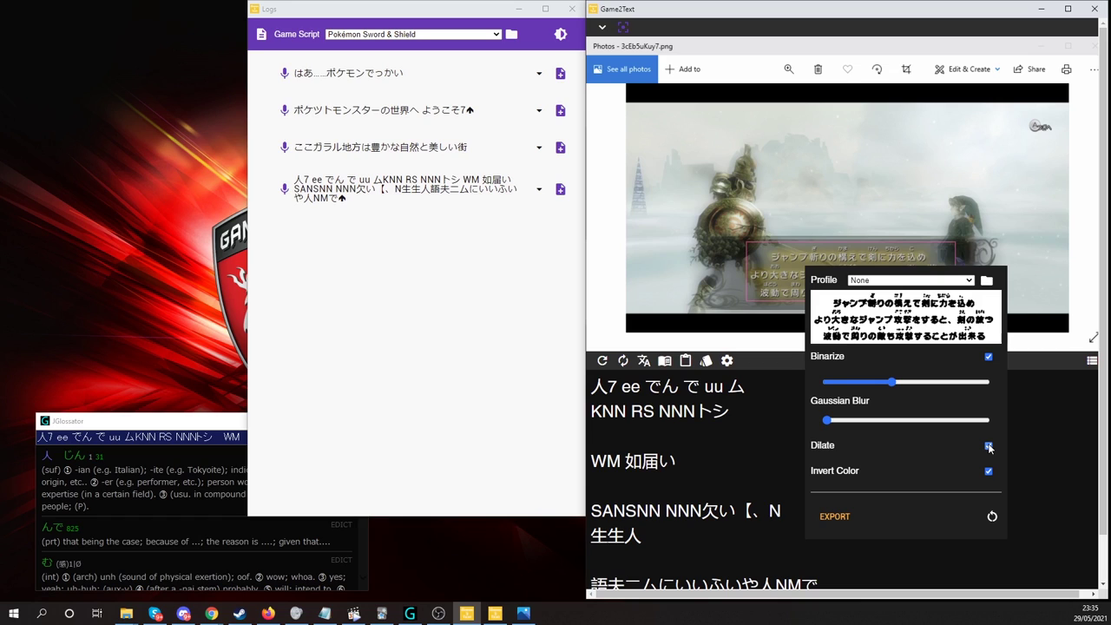
left_click(989, 446)
mouse_move(827, 420)
left_mouse_down()
mouse_move(937, 425)
mouse_move(846, 425)
left_mouse_up()
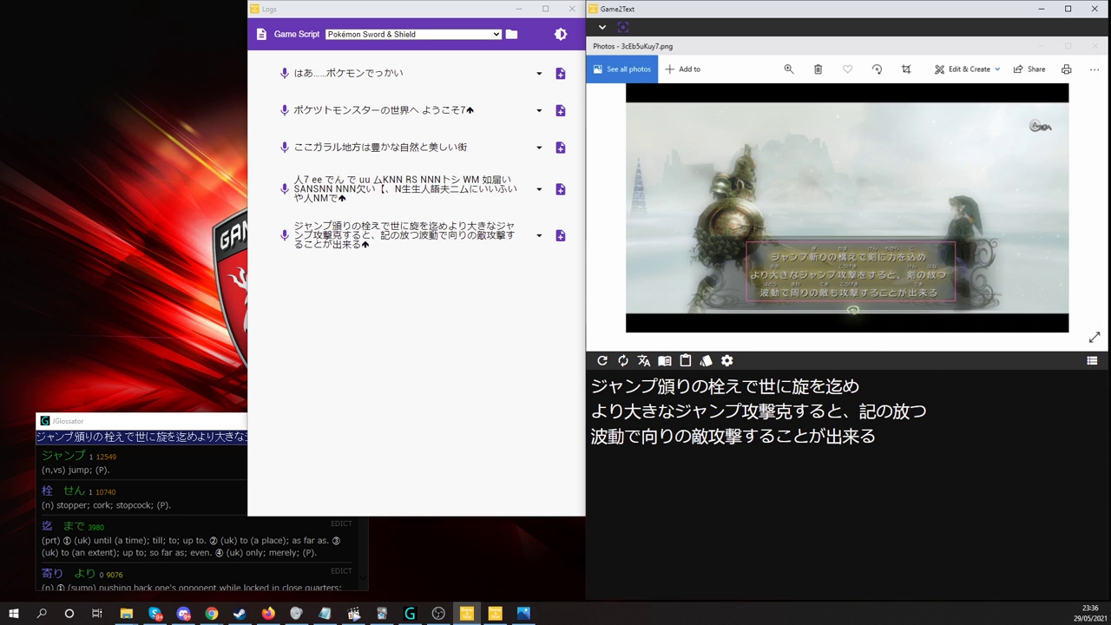
- Replace the misread word after ジャンプ in the first recognised line with 斬り
left_click_drag(688, 385, 659, 386)
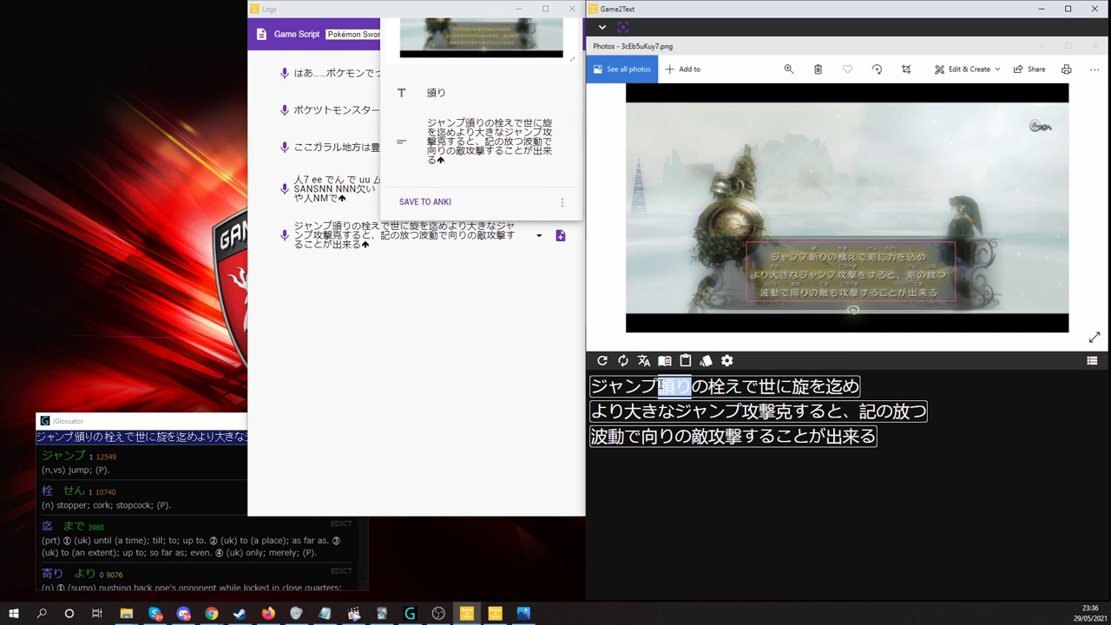
key("BackSpace")
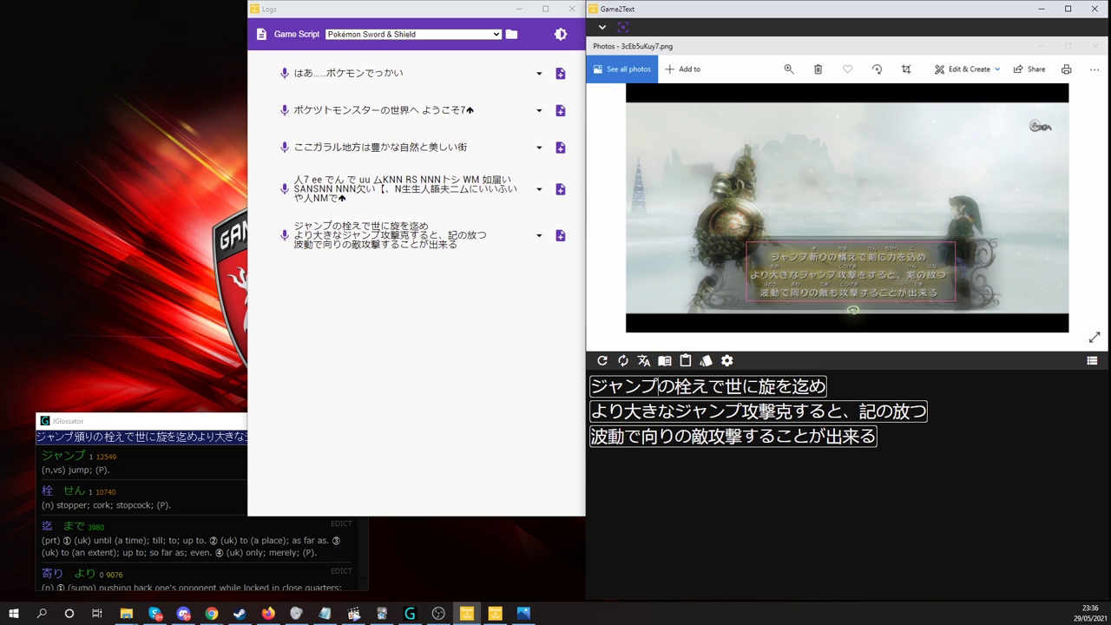
type("g")
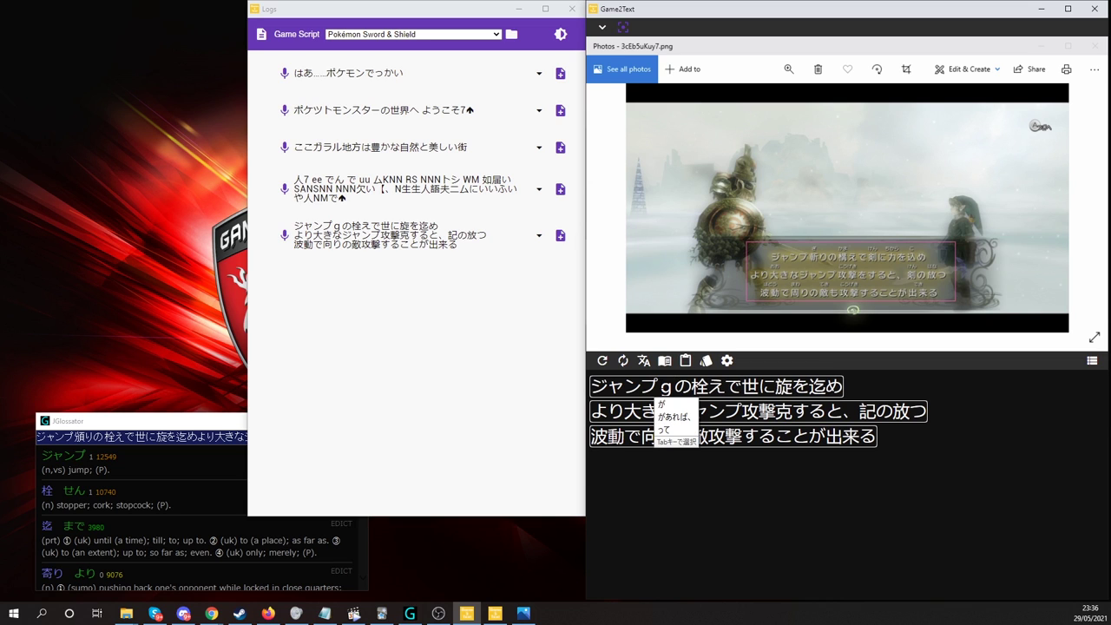
key("BackSpace")
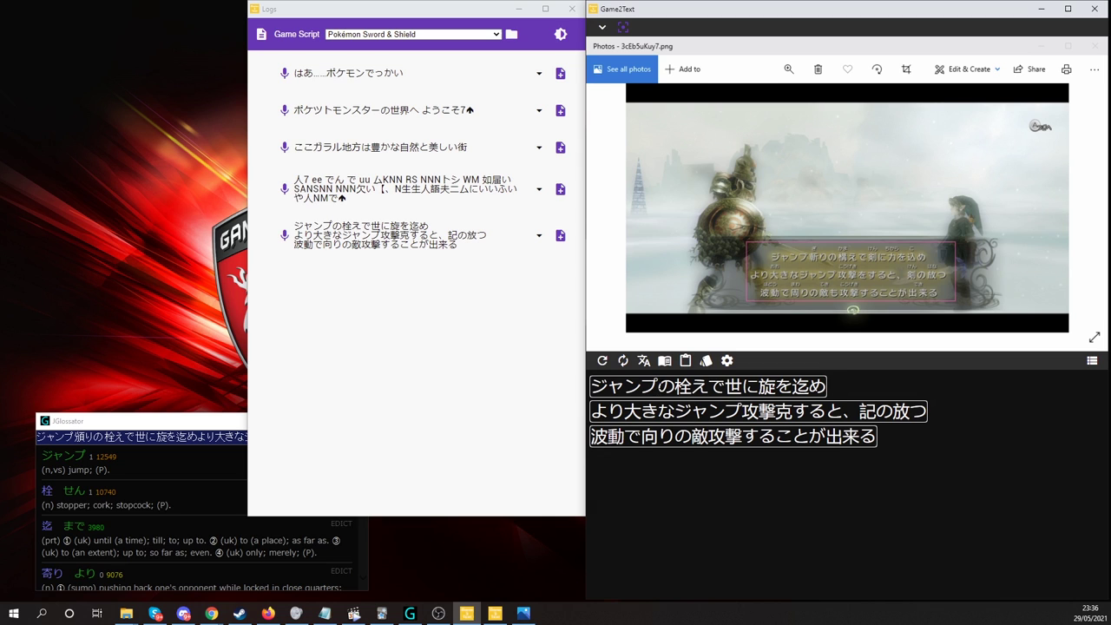
type("giri")
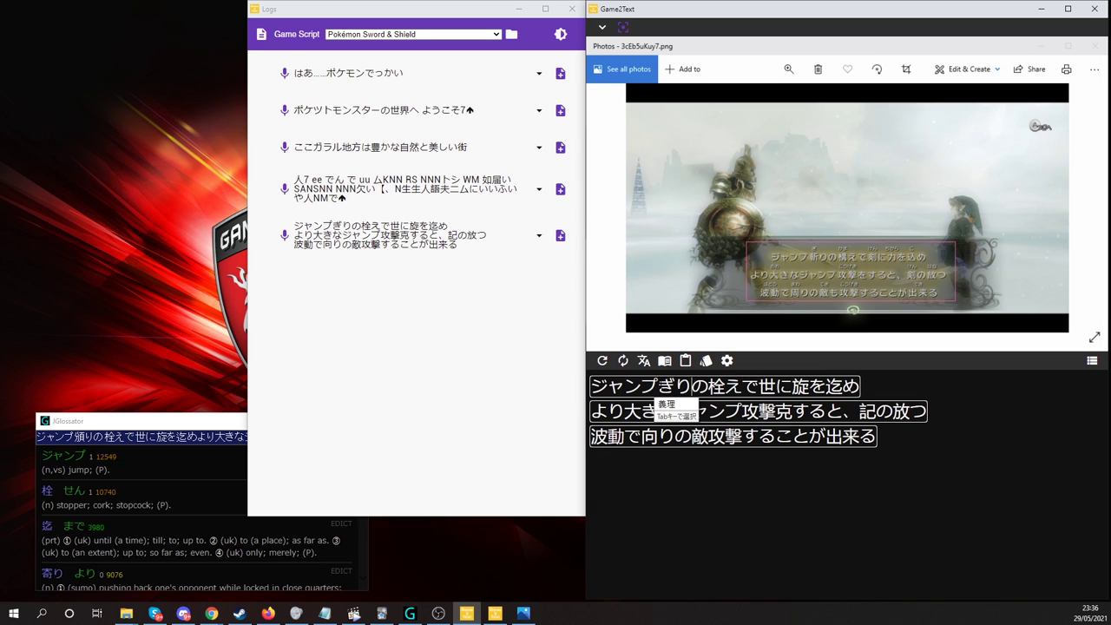
key("space")
key("space")
key("space")
key("space")
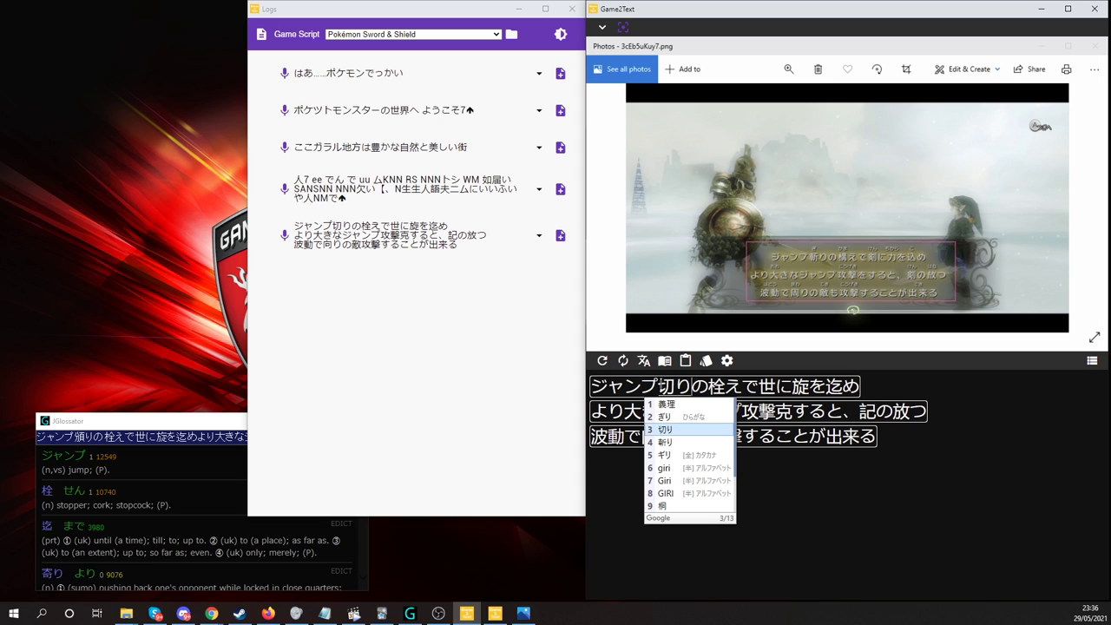
key("Return")
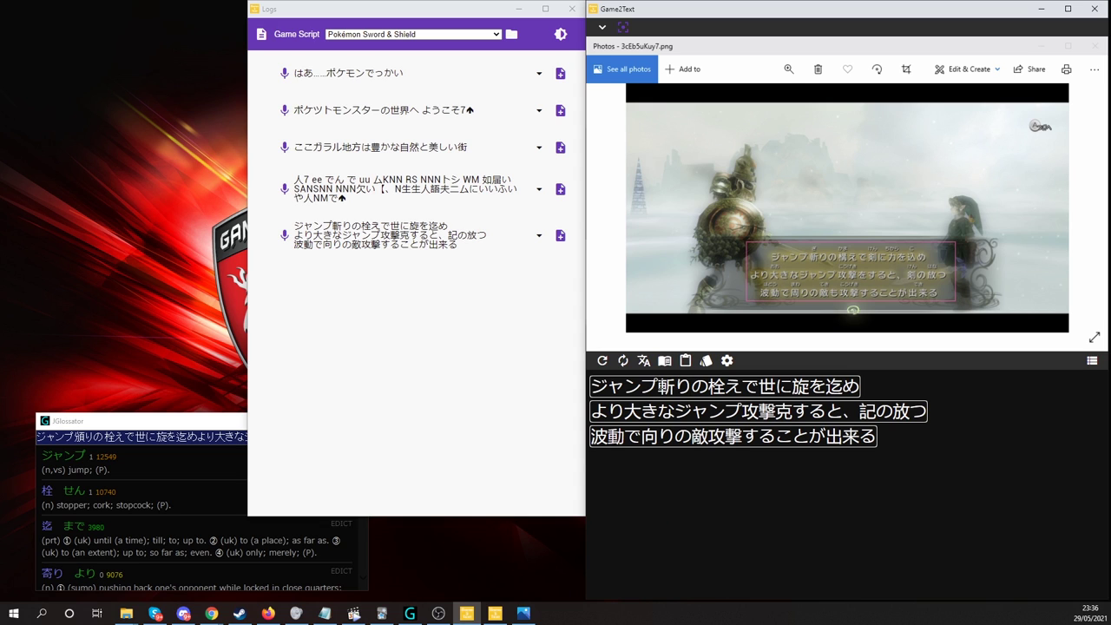
left_click(748, 455)
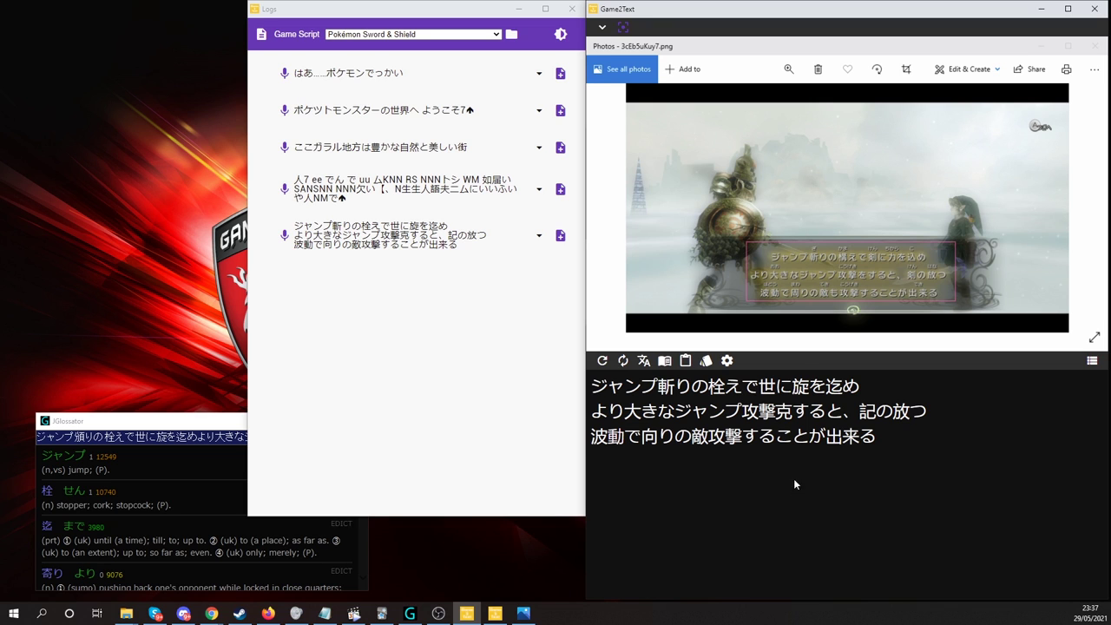
- Export the current image filter settings as a profile named Zelda Twilight Princess
left_click(855, 271)
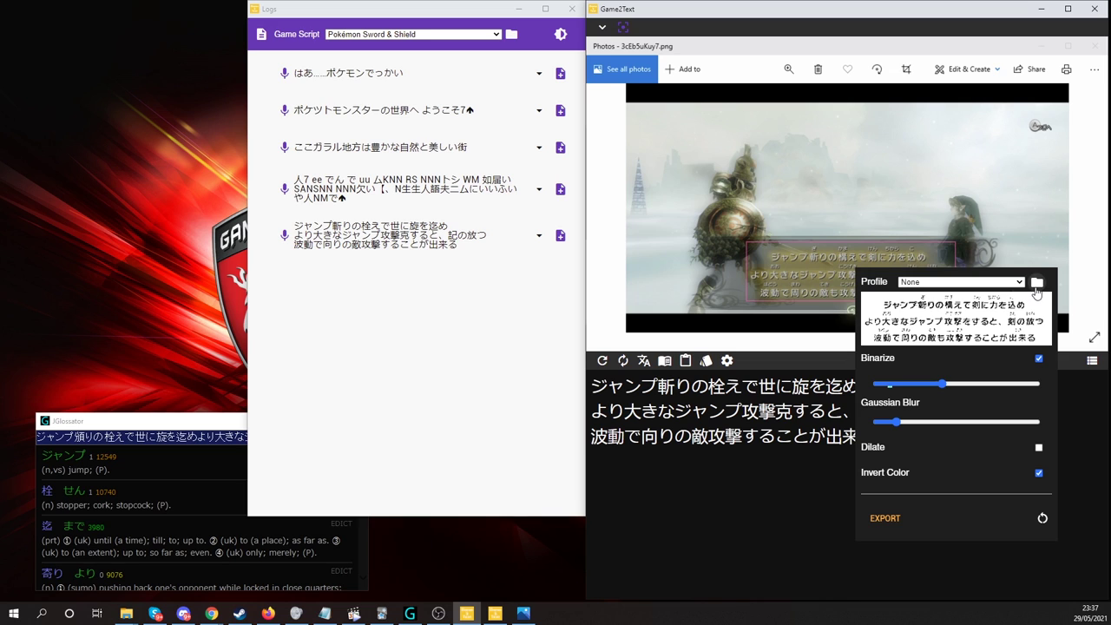
left_click(885, 519)
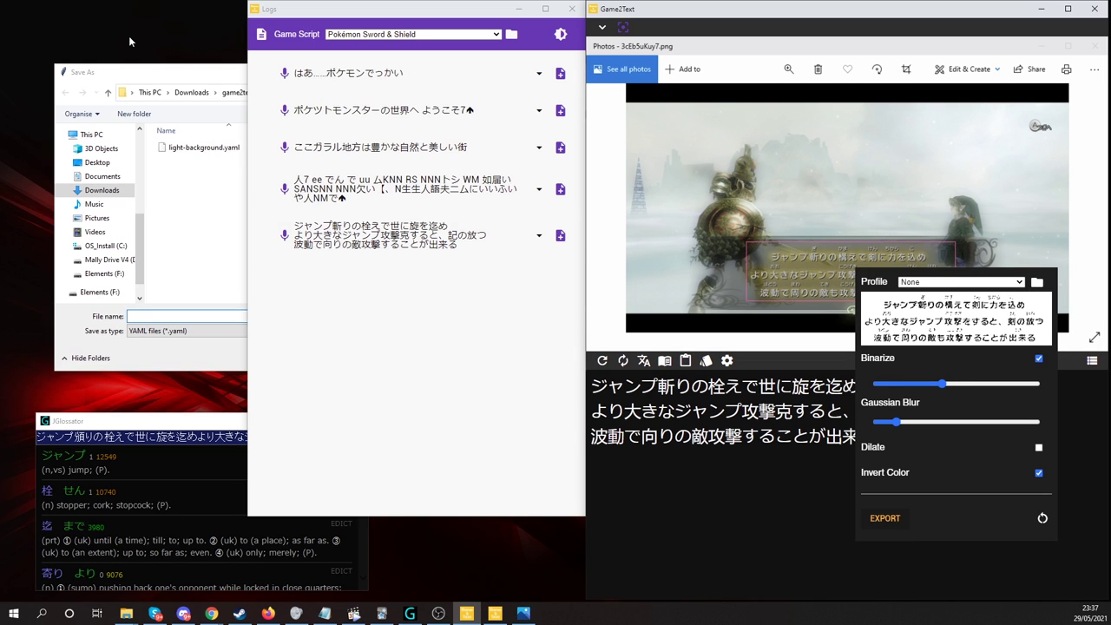
left_click_drag(132, 76, 235, 154)
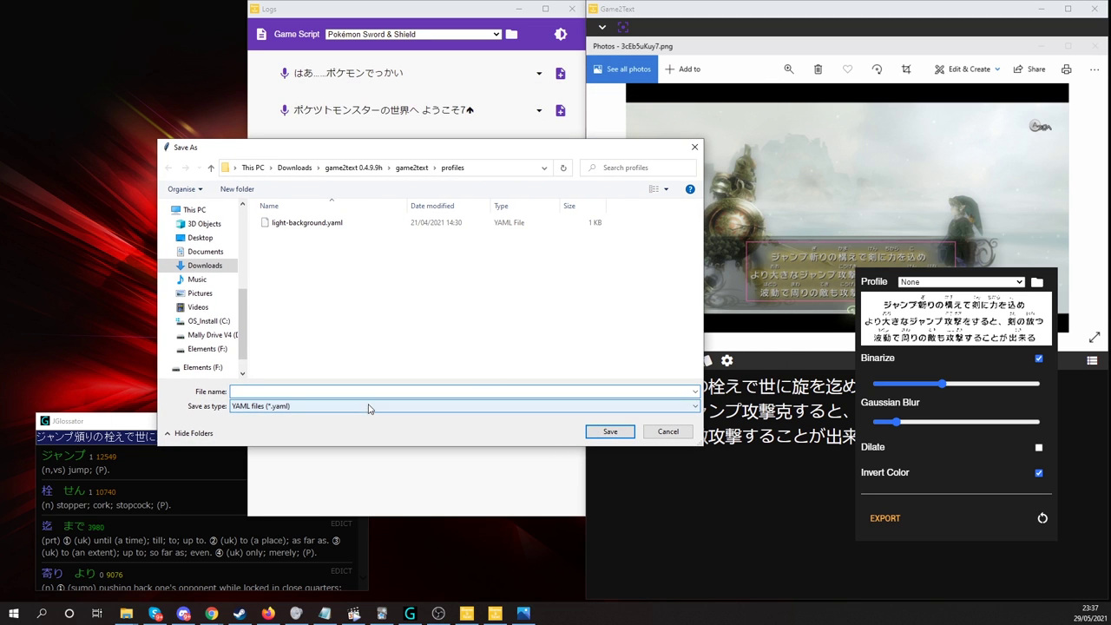
type("Ze")
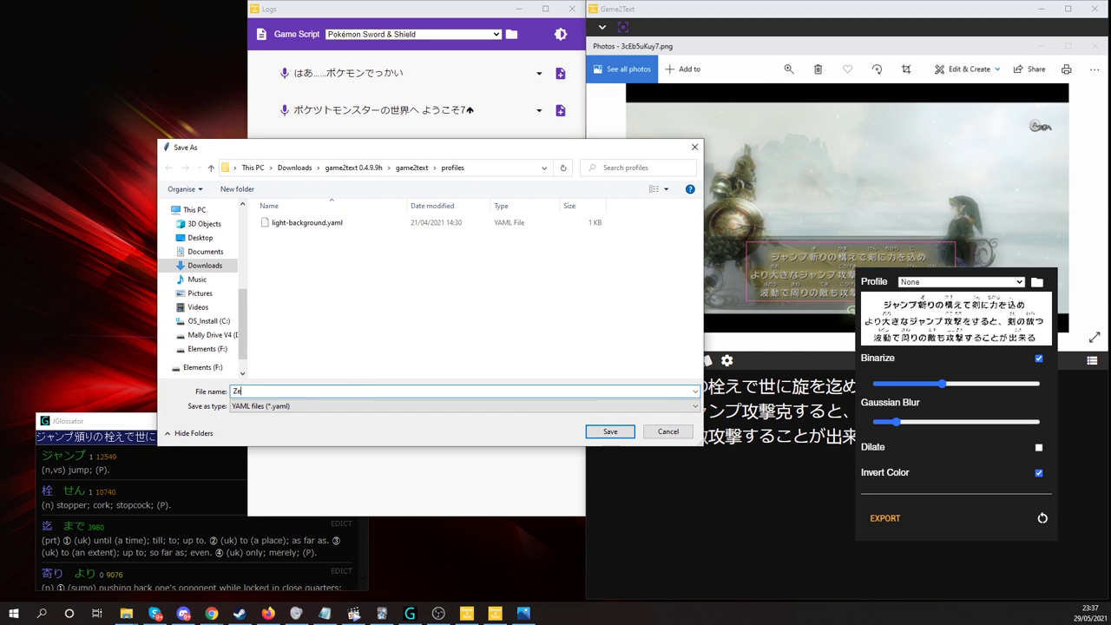
type("lda Twilight Princess")
key("Return")
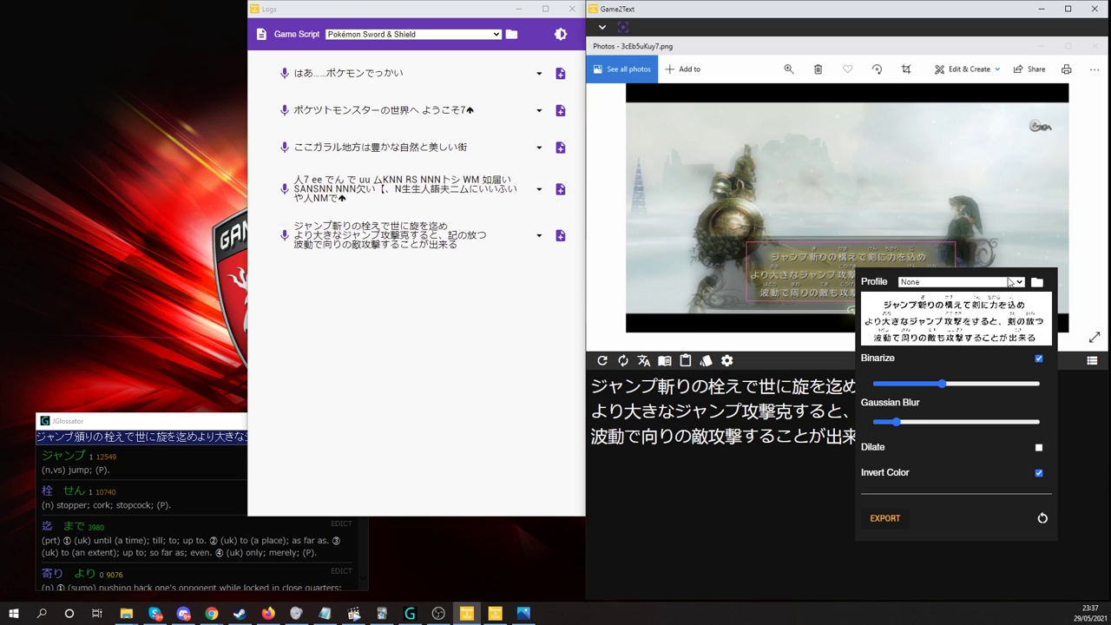
- Import Zelda Twilight Princess.yaml as a filter profile and open the list of available profiles
left_click(1011, 283)
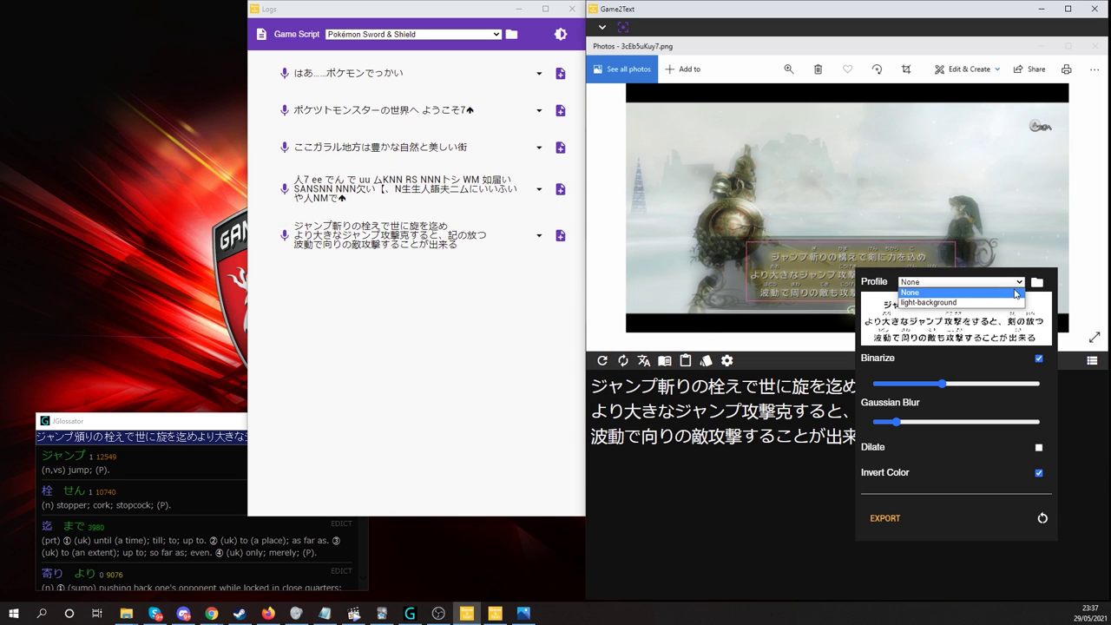
left_click(1016, 293)
left_click(1037, 282)
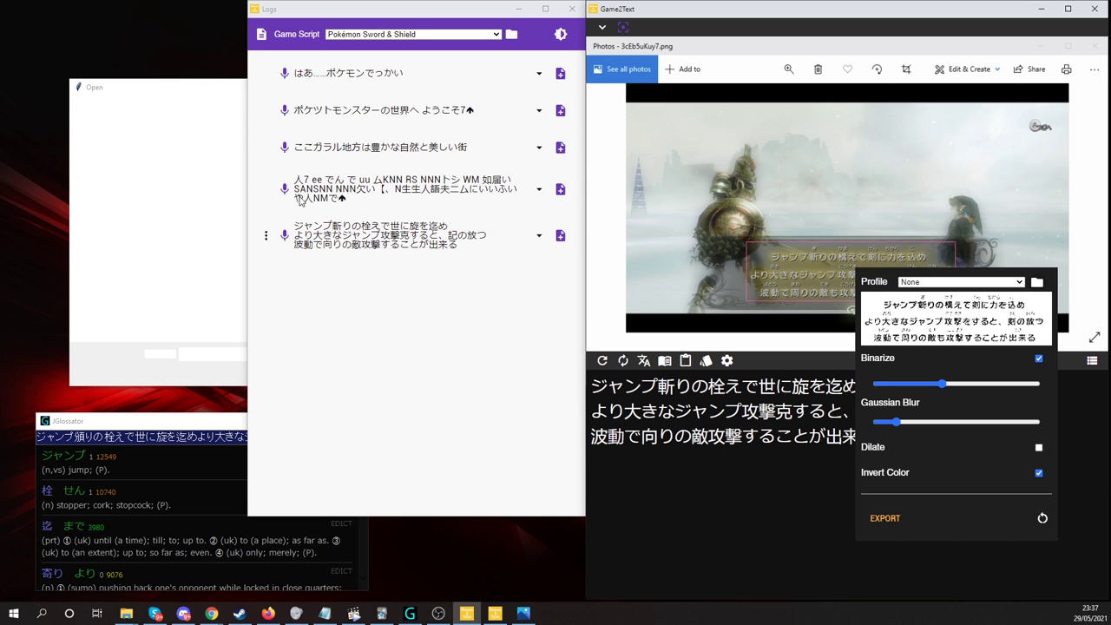
left_click(198, 175)
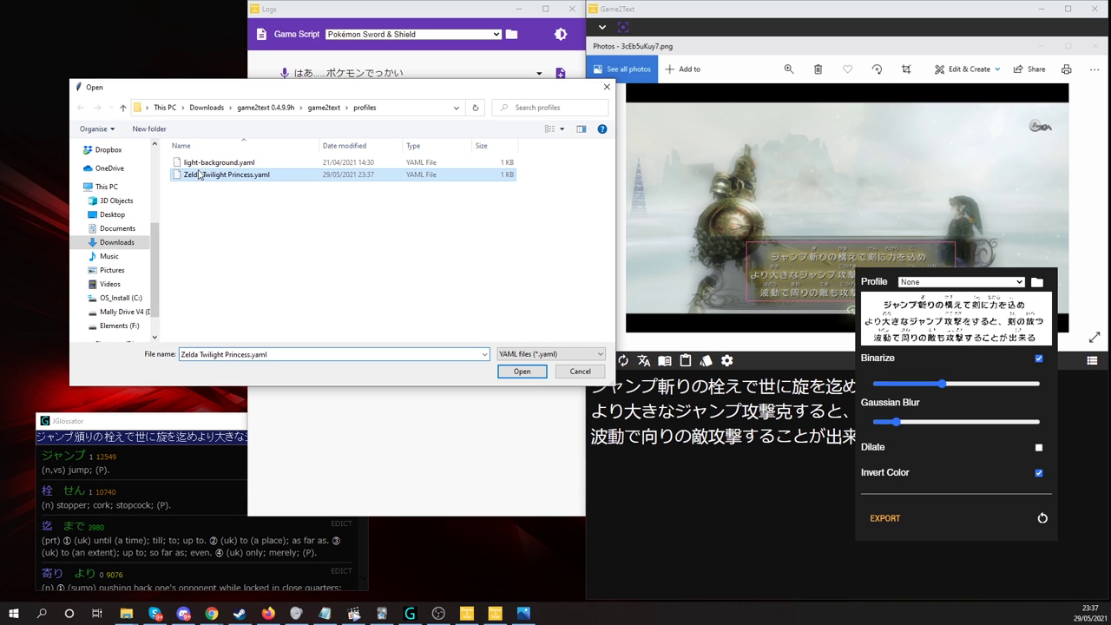
left_click(515, 371)
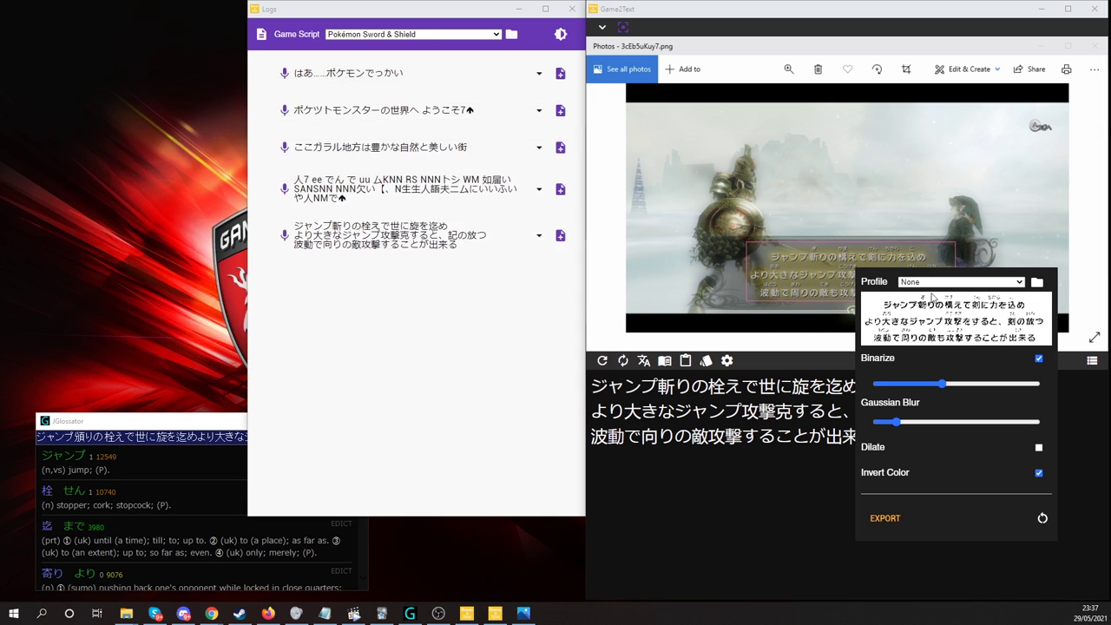
left_click(933, 282)
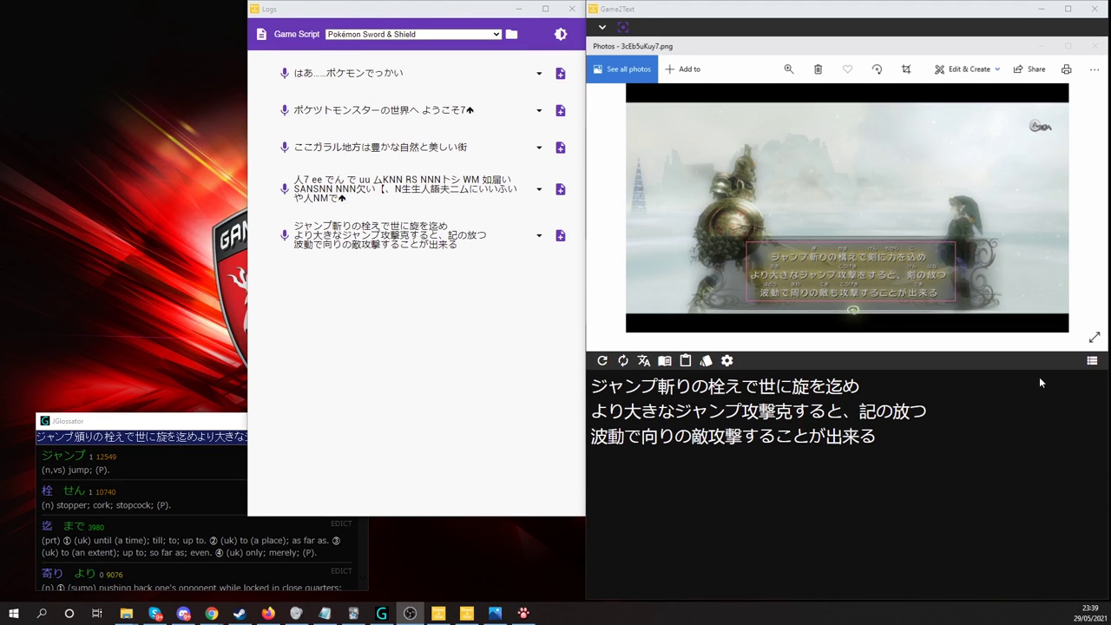
- Change the captured application window to the NEKOPARA vol.1 game
left_click(727, 360)
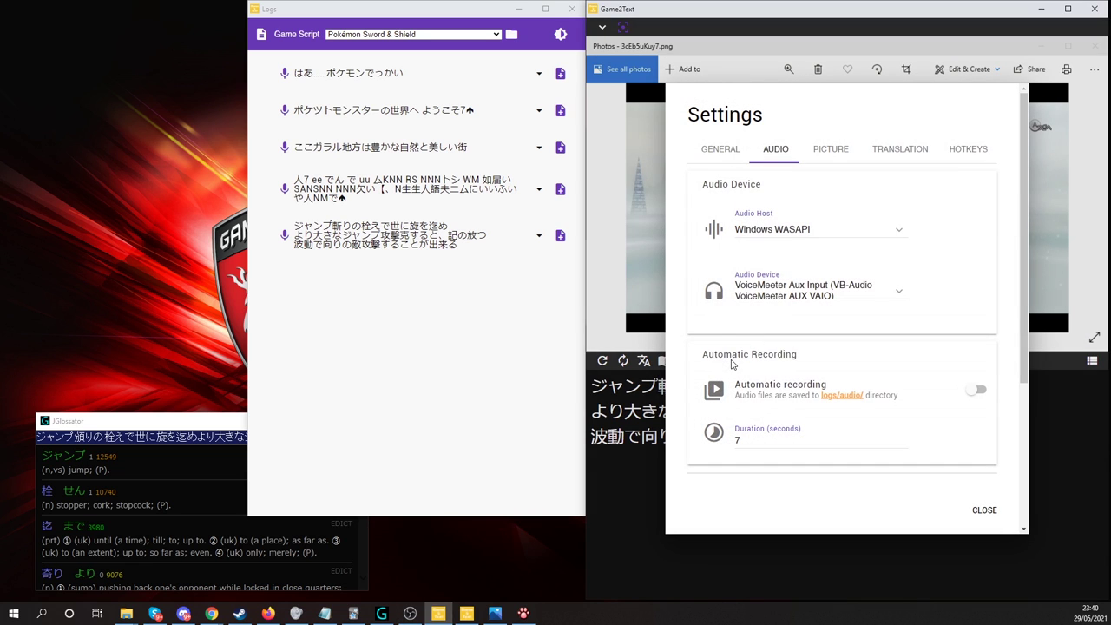
left_click(723, 152)
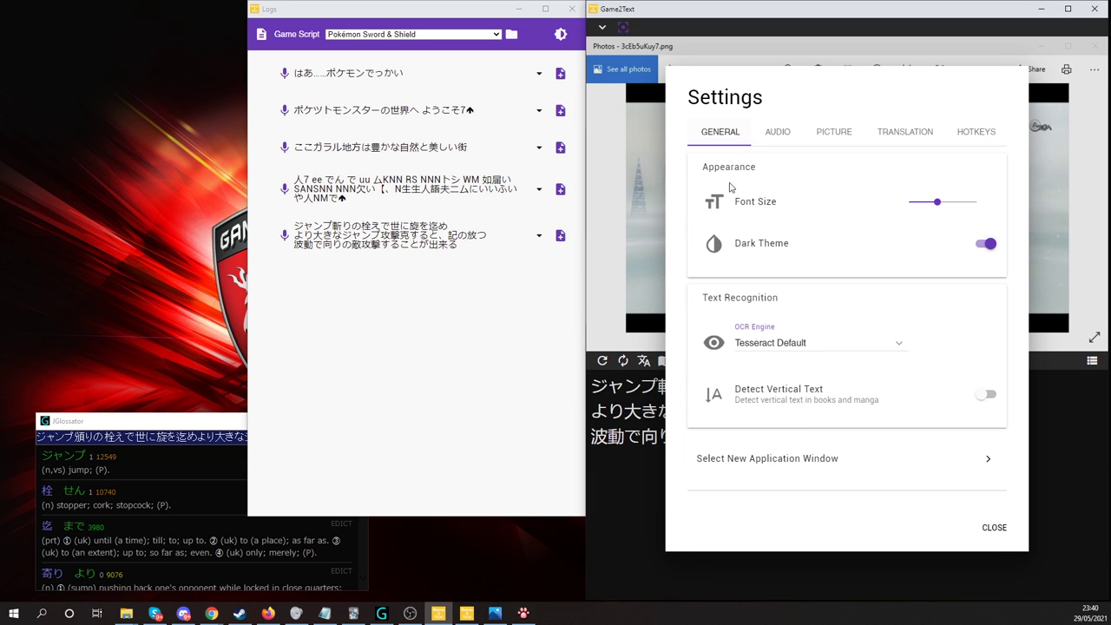
left_click(989, 459)
left_click(848, 68)
left_click(747, 212)
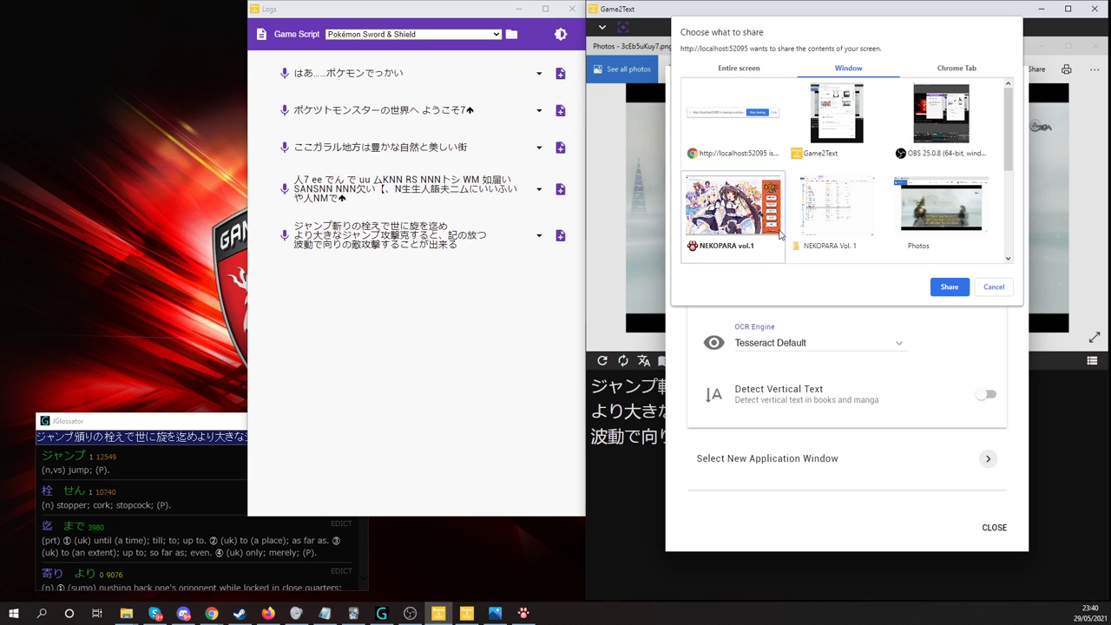
left_click(950, 287)
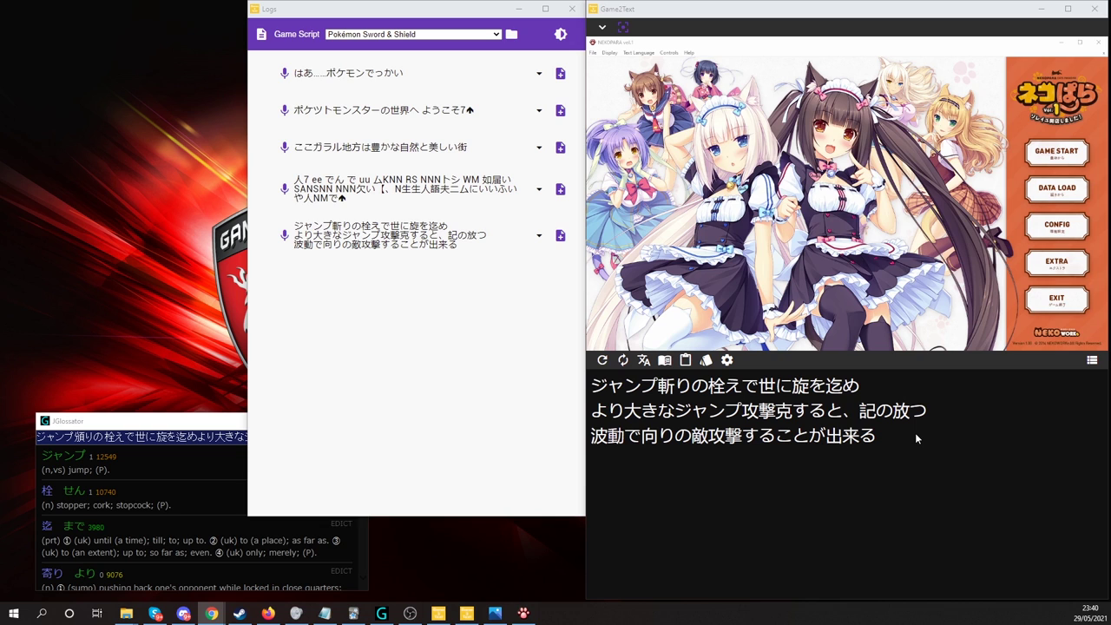
- Attach the Visual Novel Hooker to the nekopara_vol1.exe application
left_click(662, 361)
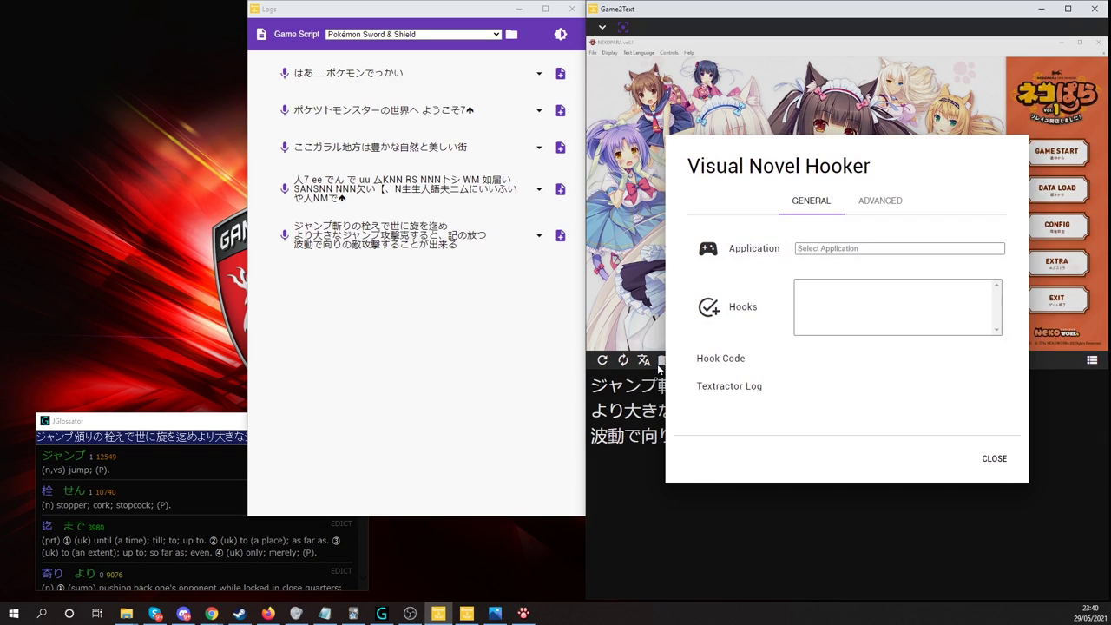
left_click(820, 249)
type("ne")
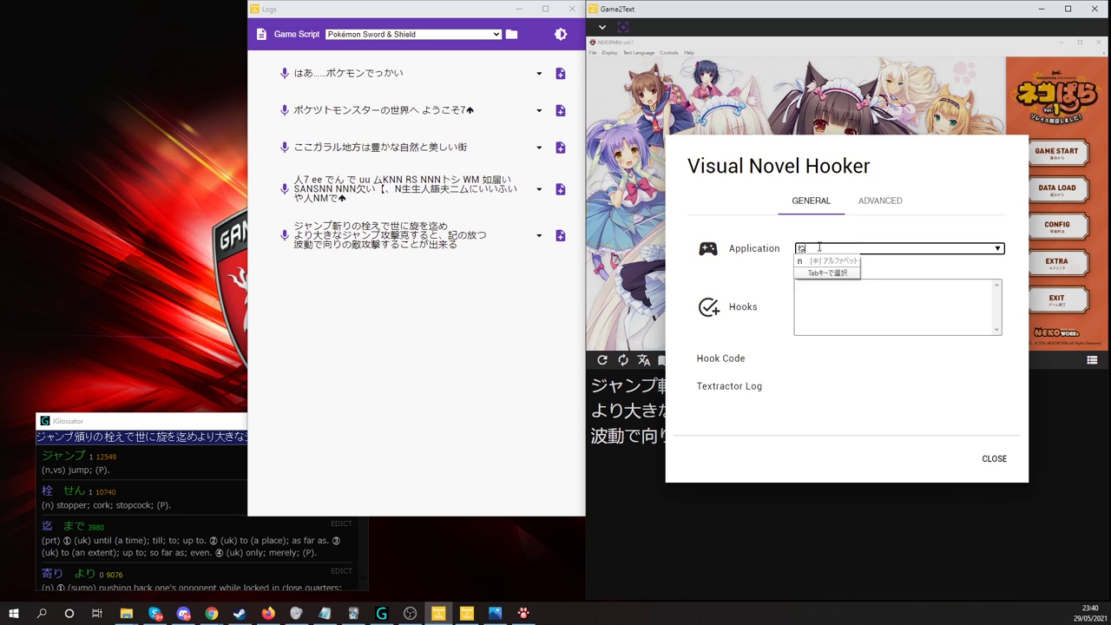
key("BackSpace")
key("BackSpace")
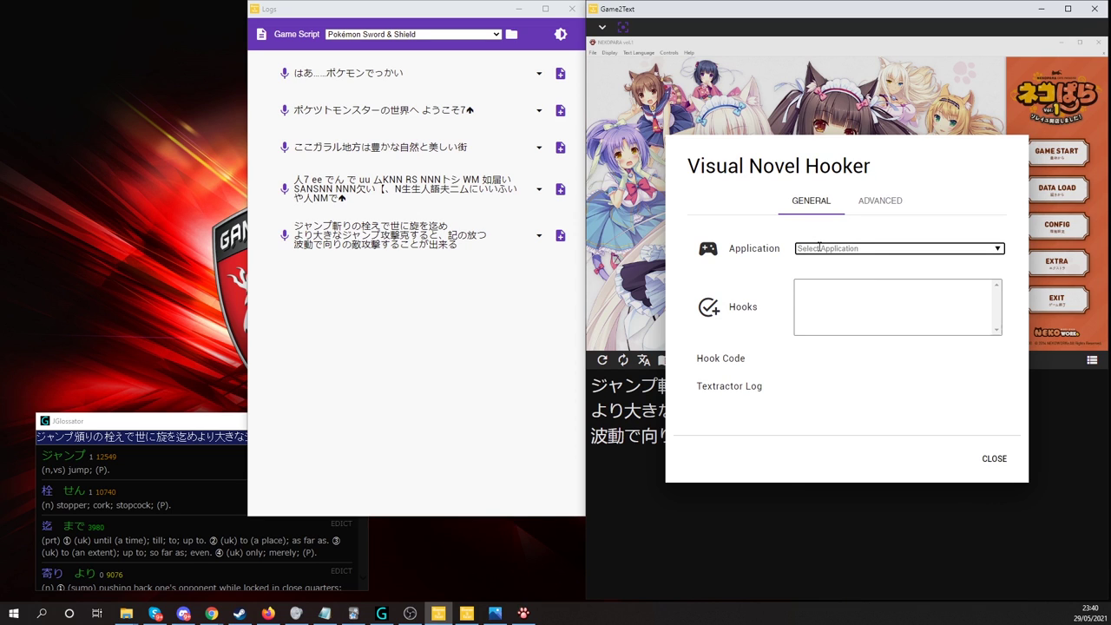
type("nekopara")
left_click(881, 273)
left_click(906, 353)
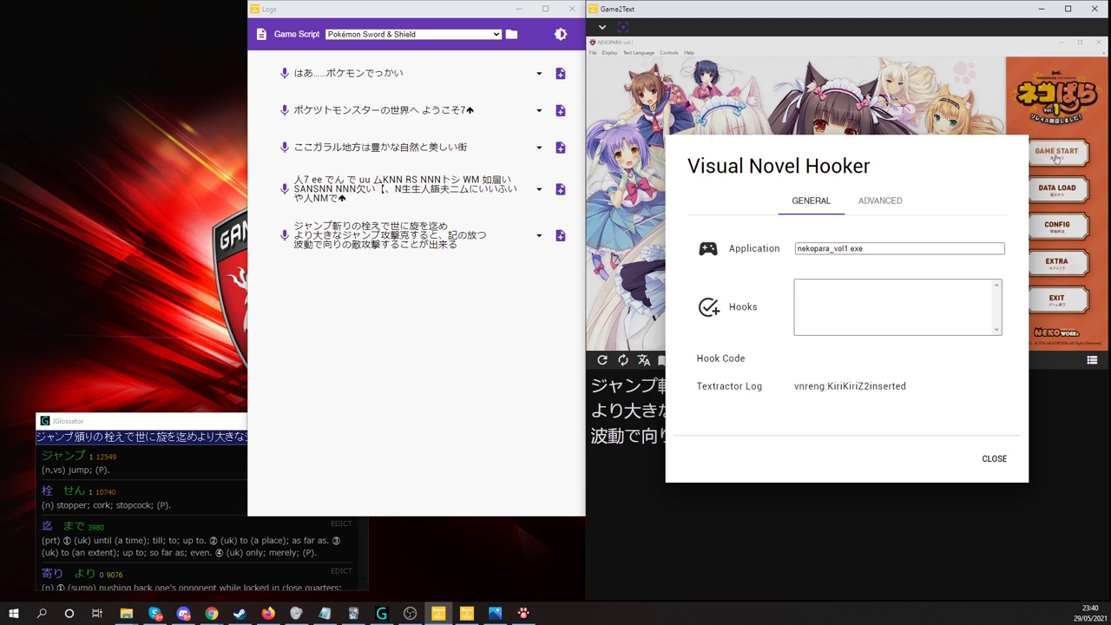
- Start a new NEKOPARA game and choose the hook that outputs the clean line 「ありがとうございましたー！では失礼しまーす！」, closing the hooker
left_click(1056, 158)
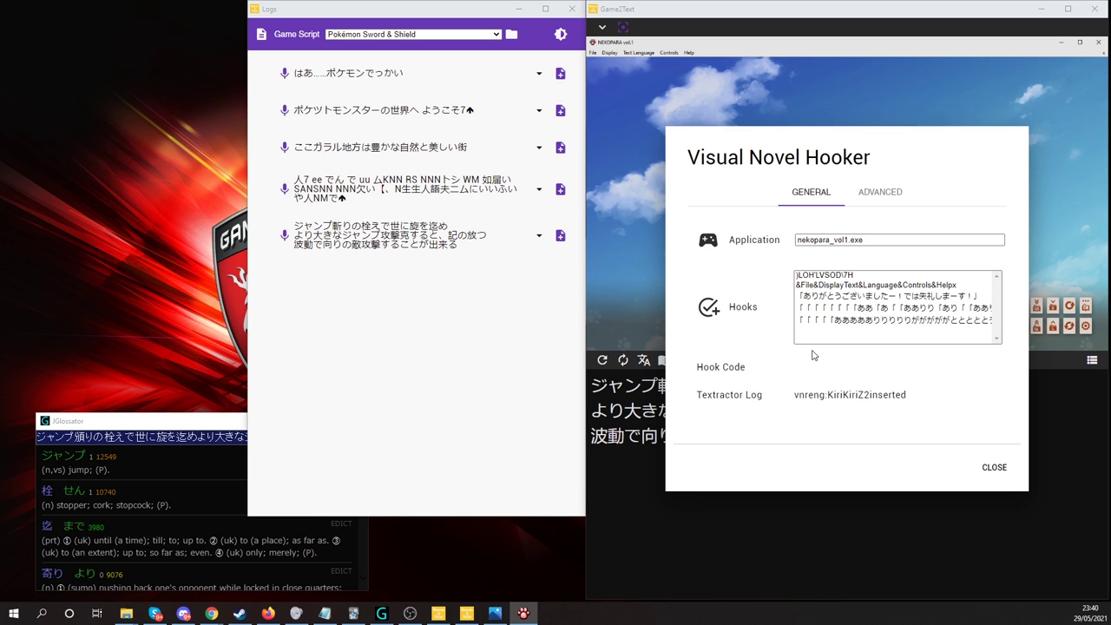
left_click(867, 296)
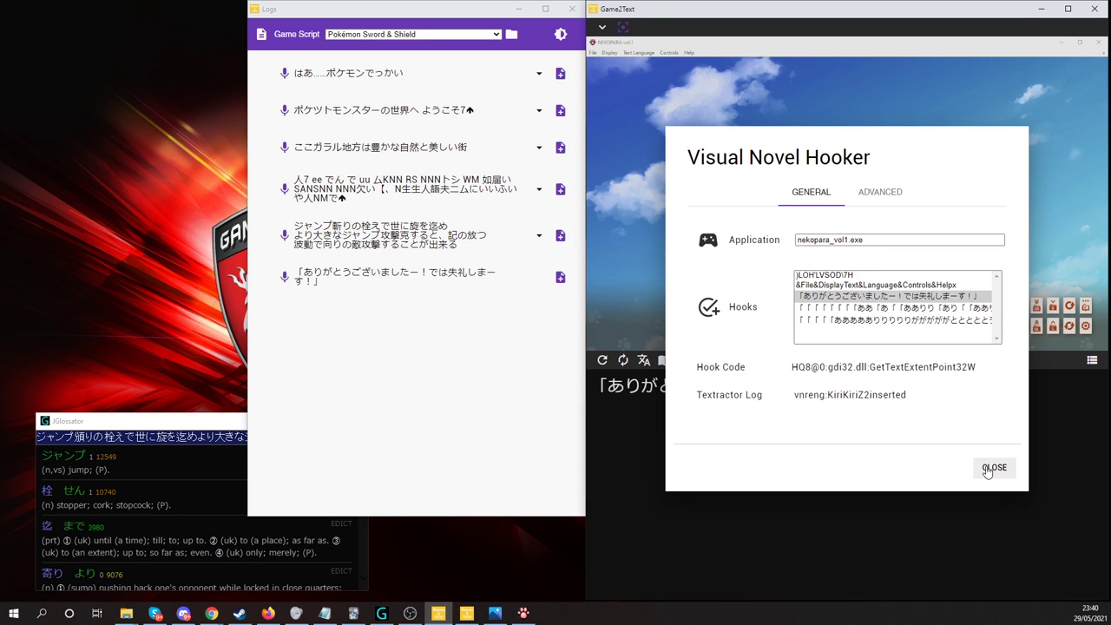
left_click(990, 468)
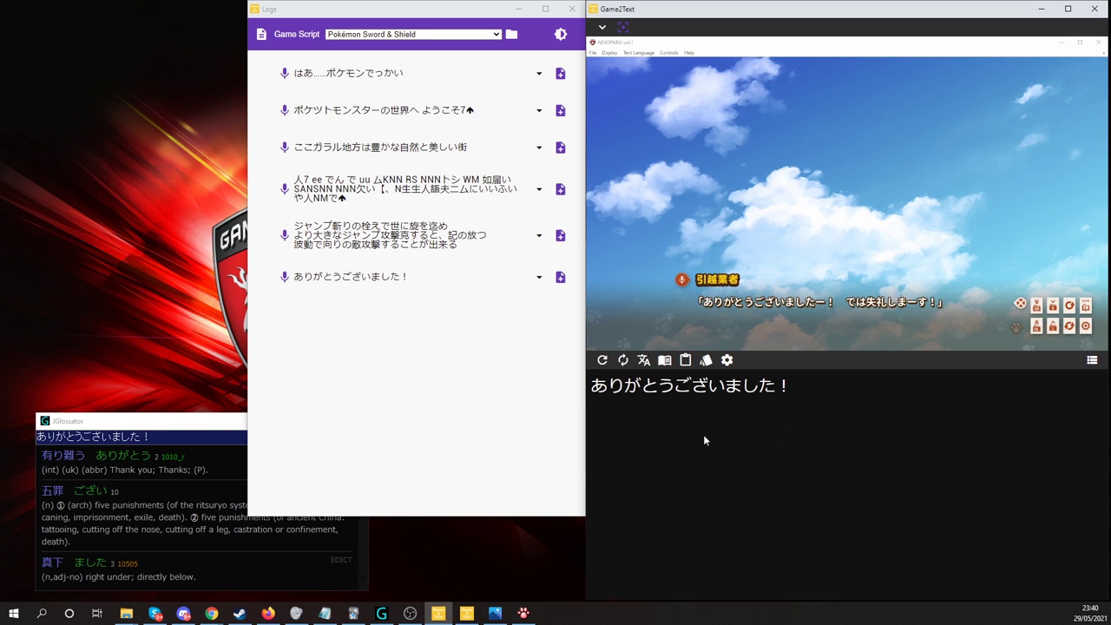
- Set the game script to None and replace the newest log entry's text with the hooked line 「ありがとうございましたー！では失礼しまーす！」
left_click(447, 34)
left_click(454, 46)
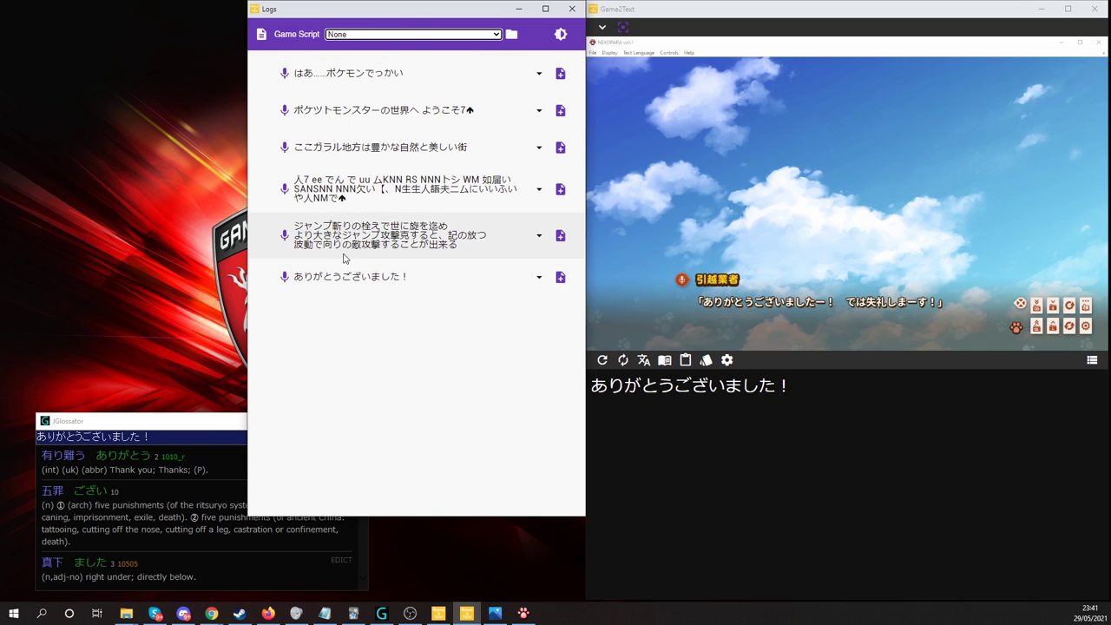
left_click(539, 278)
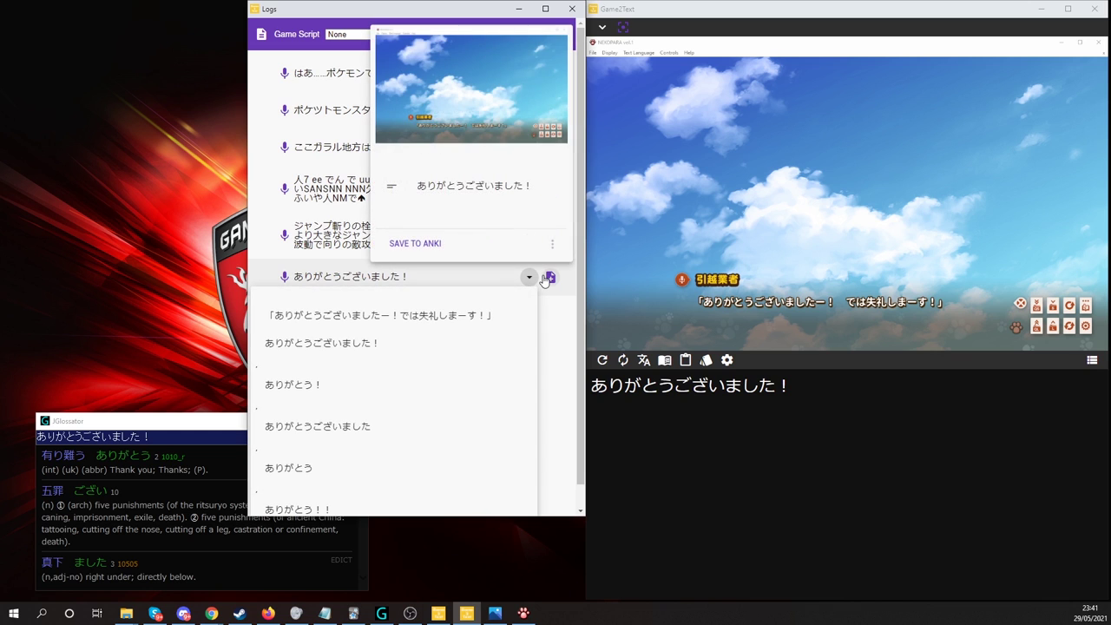
left_click(486, 318)
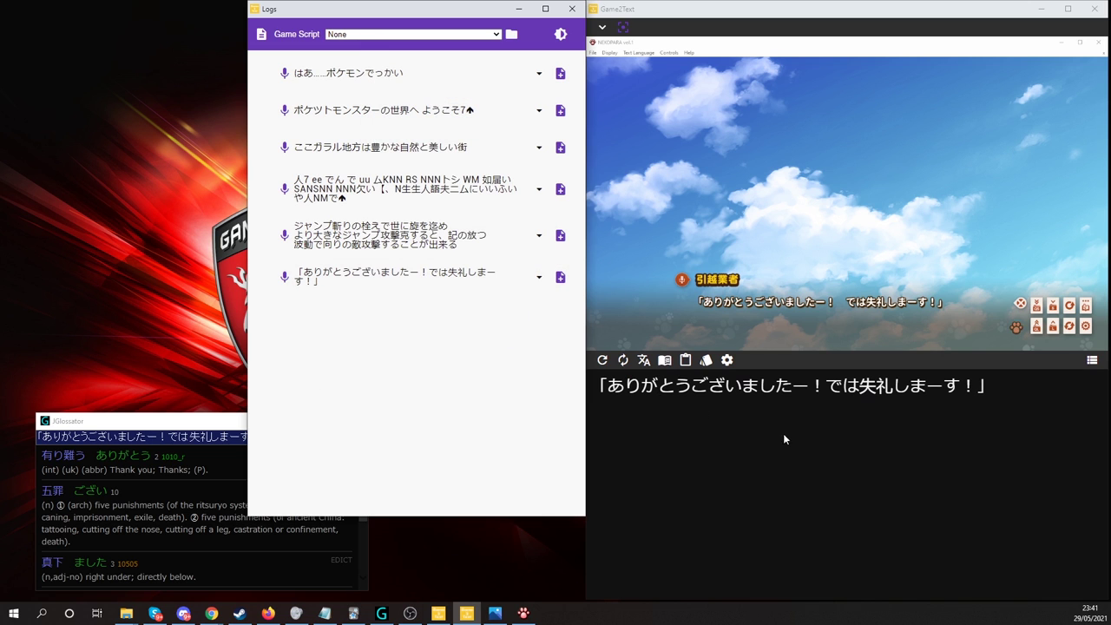
- Delete the five older log entries above 「ありがとうございましたー！では失礼しまーす！」, starting with the ジャンプ斬り entry
left_click(265, 235)
left_click(291, 301)
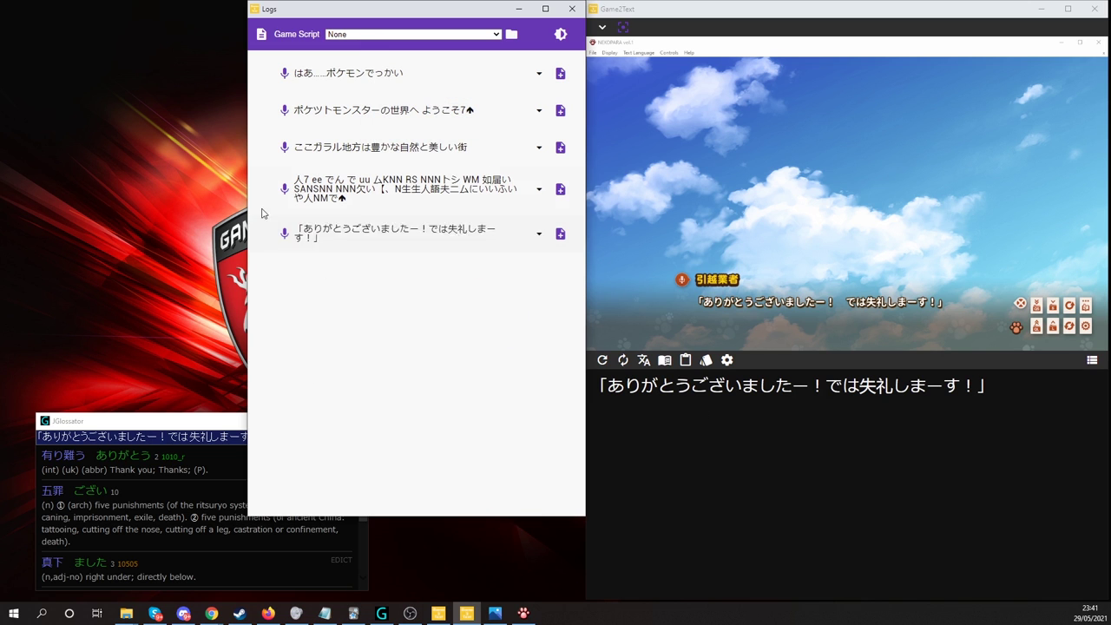
left_click(265, 189)
left_click(291, 254)
left_click(266, 148)
left_click(291, 214)
left_click(266, 110)
left_click(291, 177)
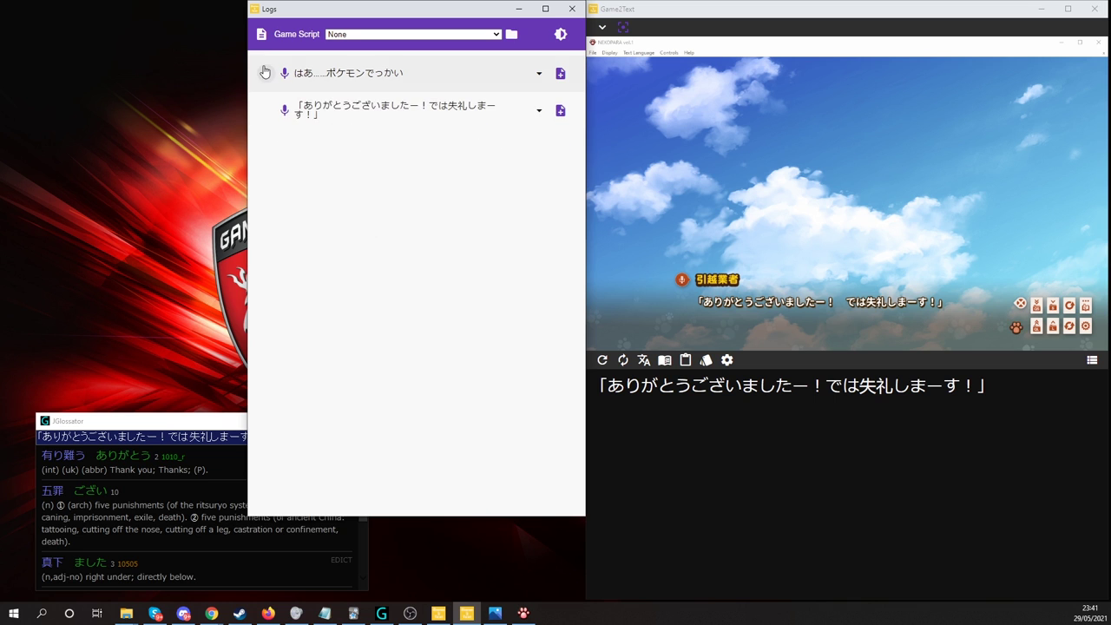
left_click(266, 73)
left_click(291, 139)
- Advance the NEKOPARA dialogue through the following lines to log their hooked text
left_click(802, 334)
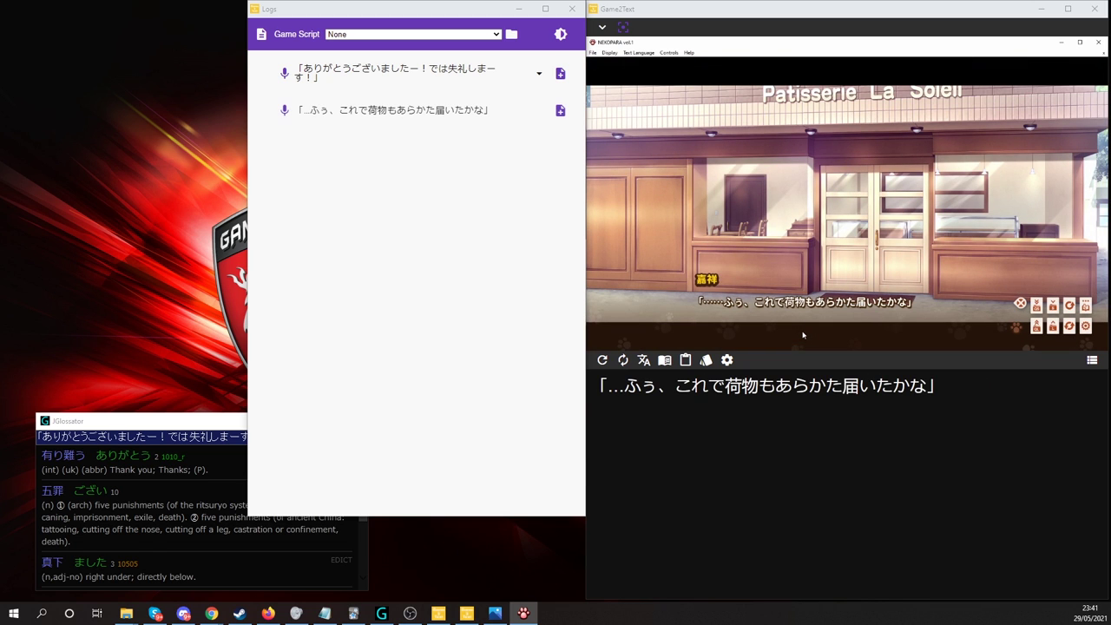
left_click(802, 334)
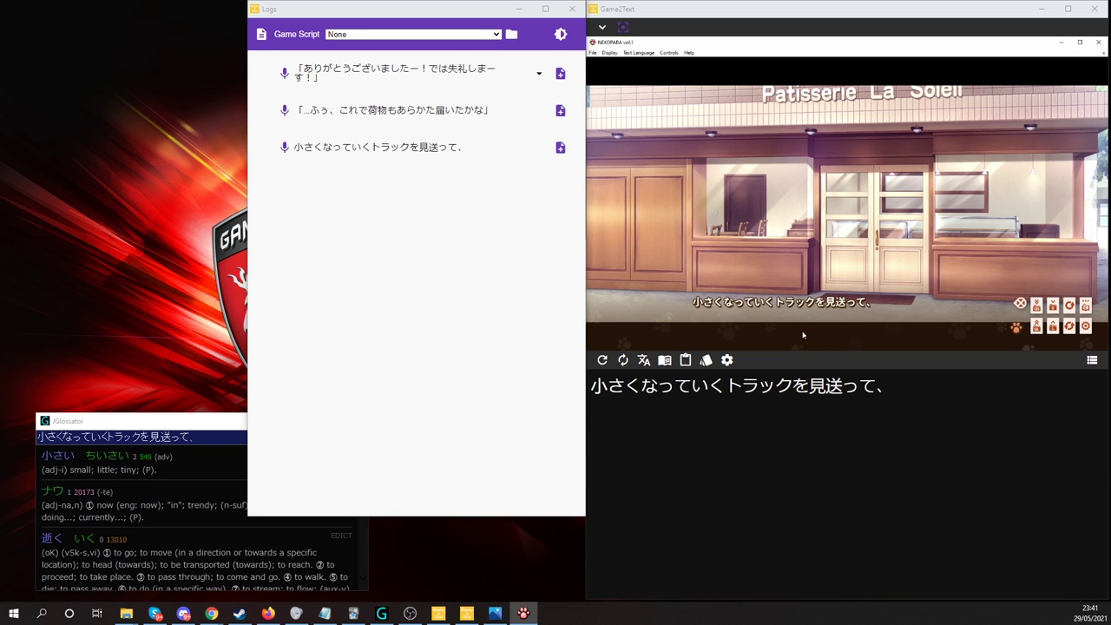
left_click(802, 334)
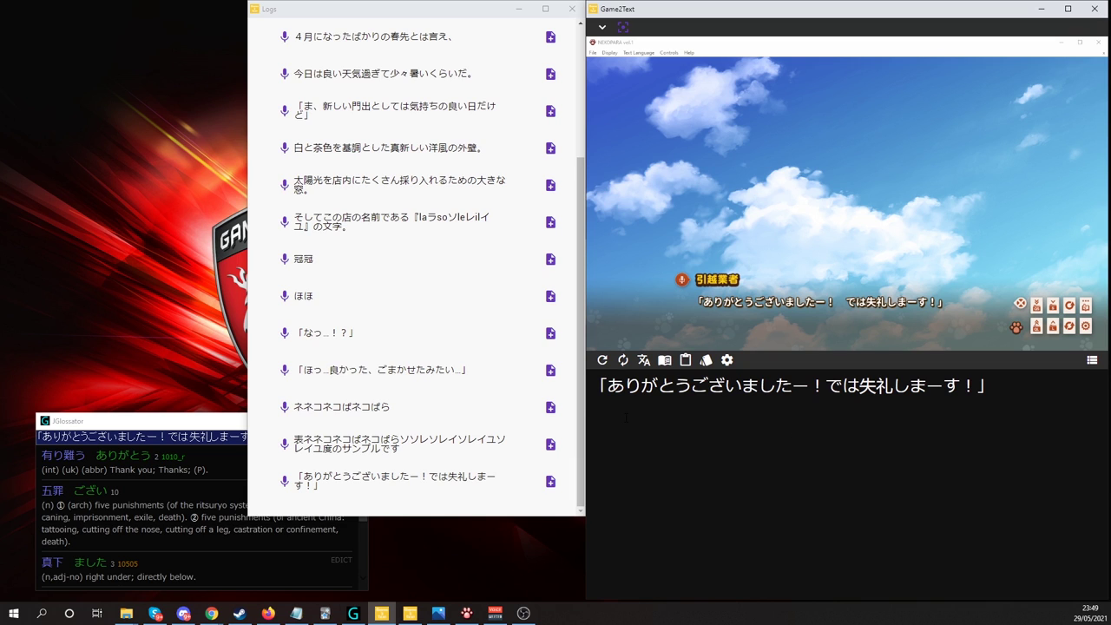
- Open the flashcard for the last 「ありがとうございましたー！では失礼しまーす！」 log entry and pick 失礼 as its target word
left_click(550, 481)
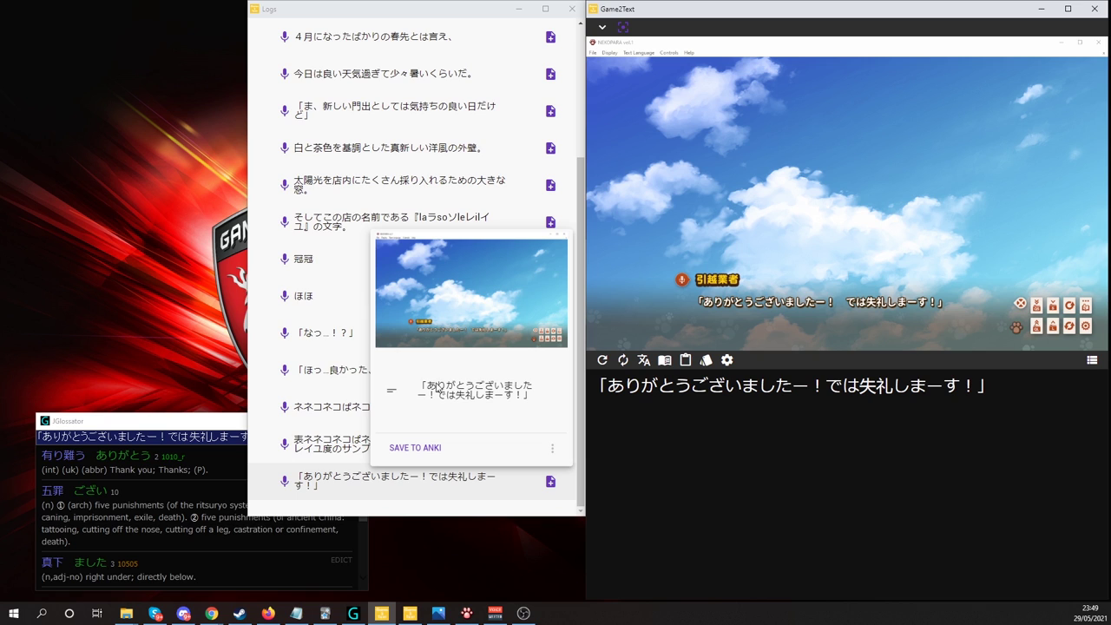
left_click_drag(429, 387, 532, 389)
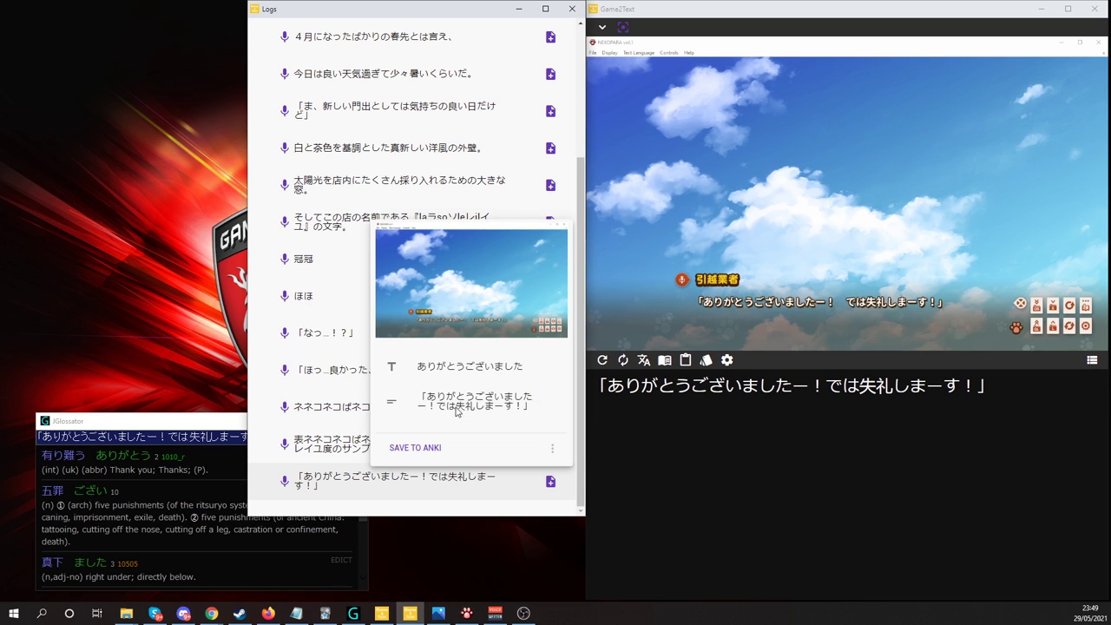
left_click_drag(455, 412, 514, 409)
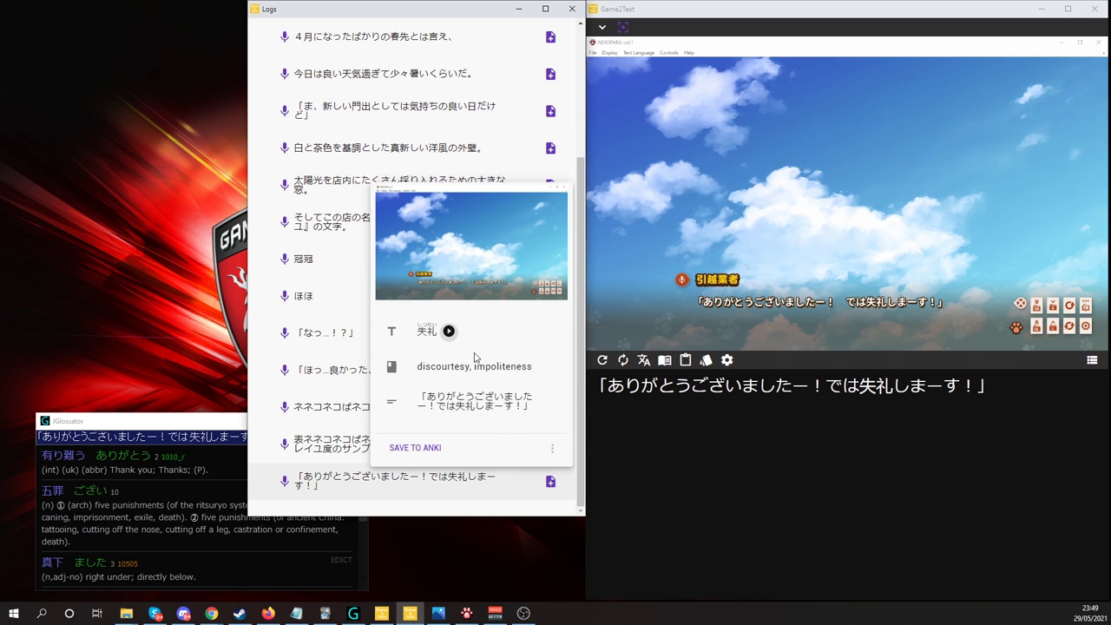
- Record the game's replayed voice line for the 「ありがとうございましたー！では失礼しまーす！」 log entry and play back the recording
left_click(285, 484)
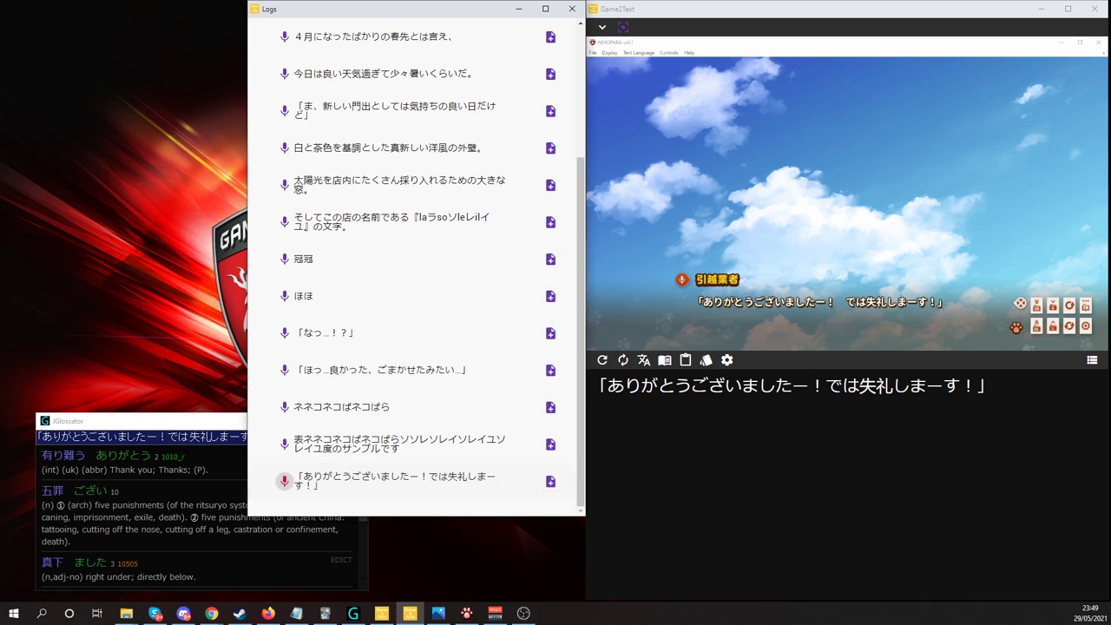
left_click(684, 282)
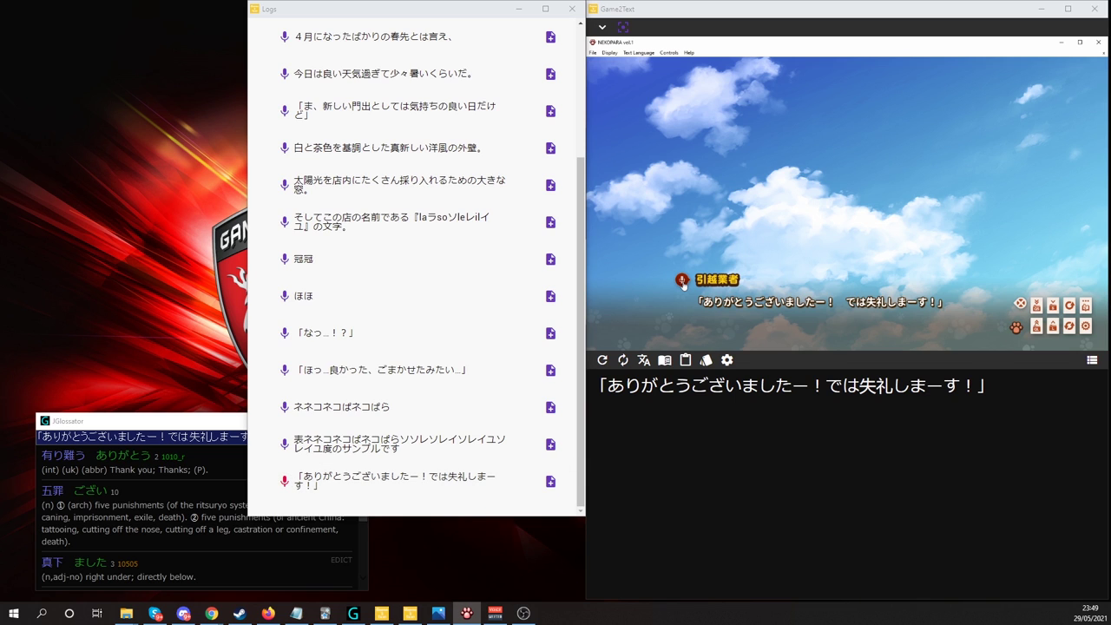
left_click(285, 482)
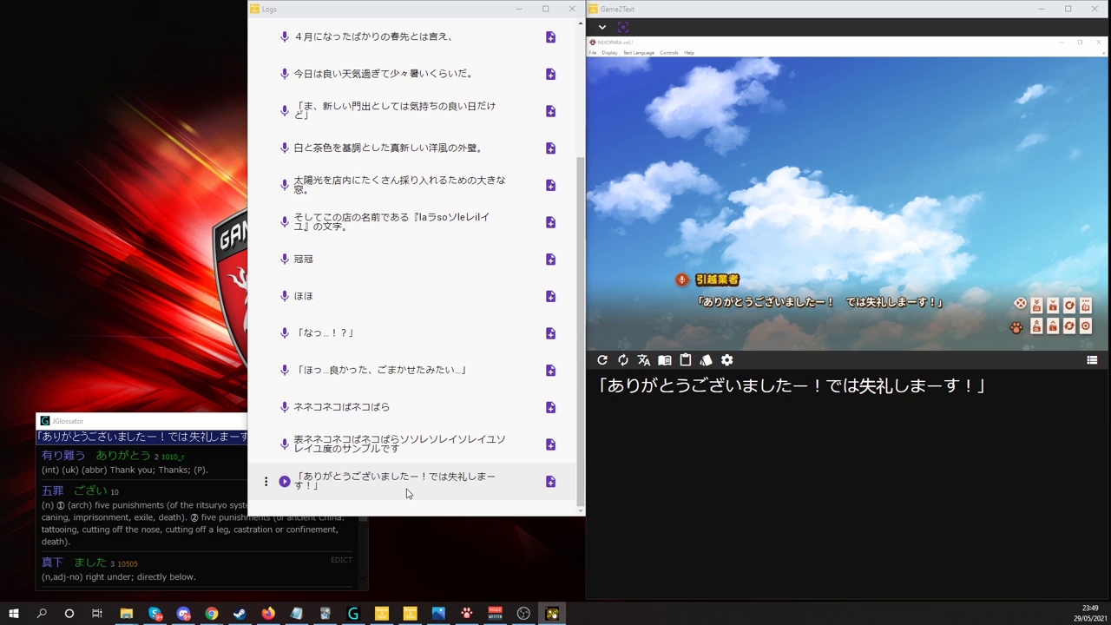
left_click(286, 482)
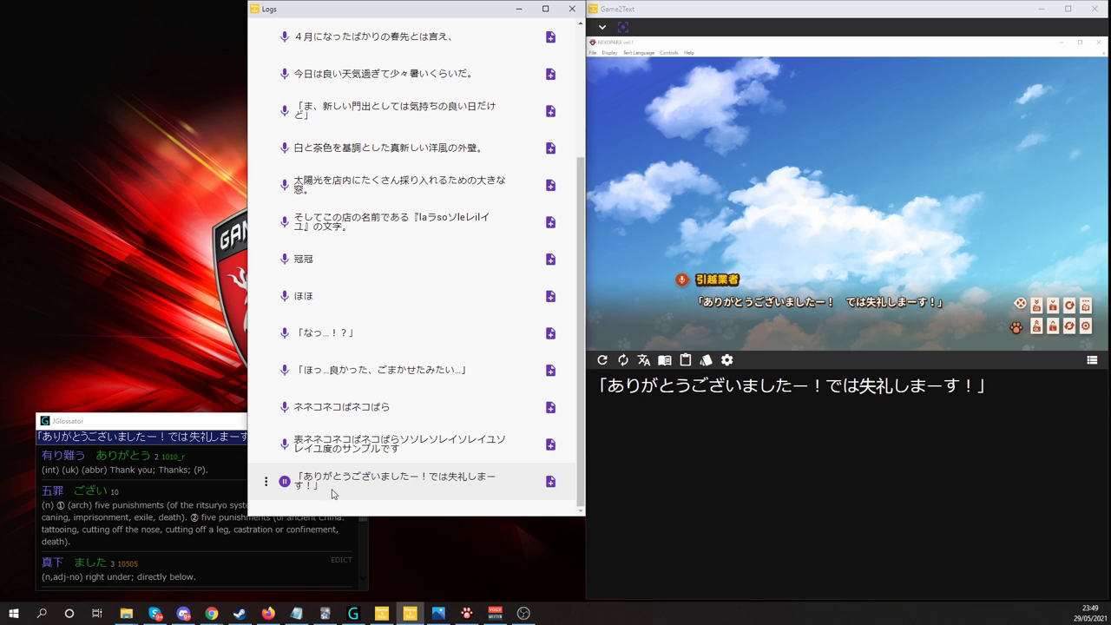
- Save the 失礼 flashcard with its recorded audio to Anki, and check both sides of the card in Anki's preview
left_click(551, 482)
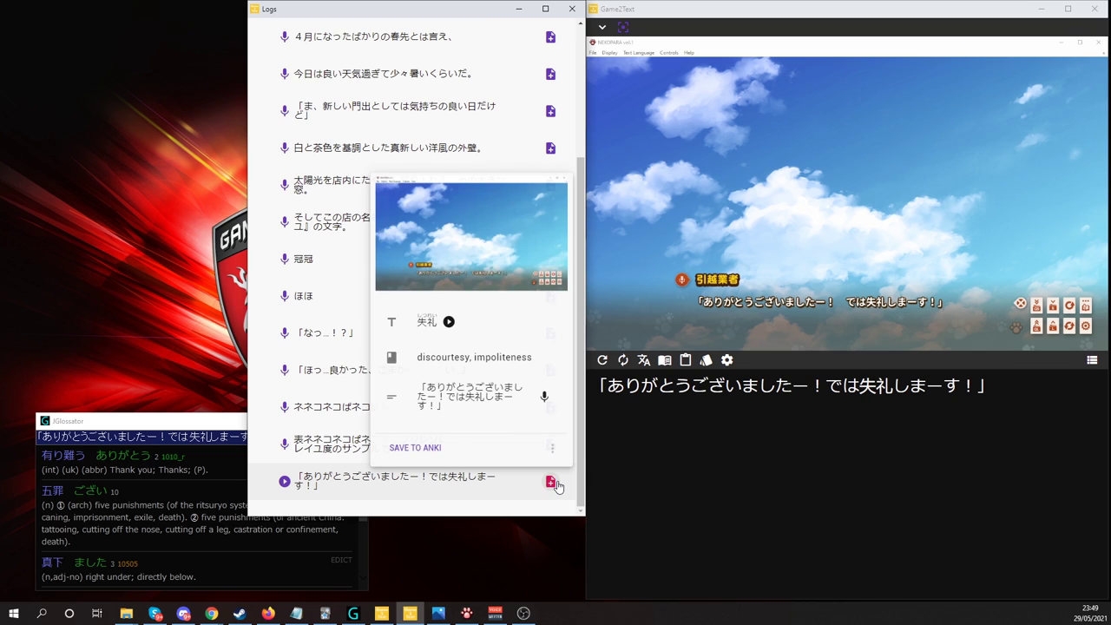
left_click(429, 449)
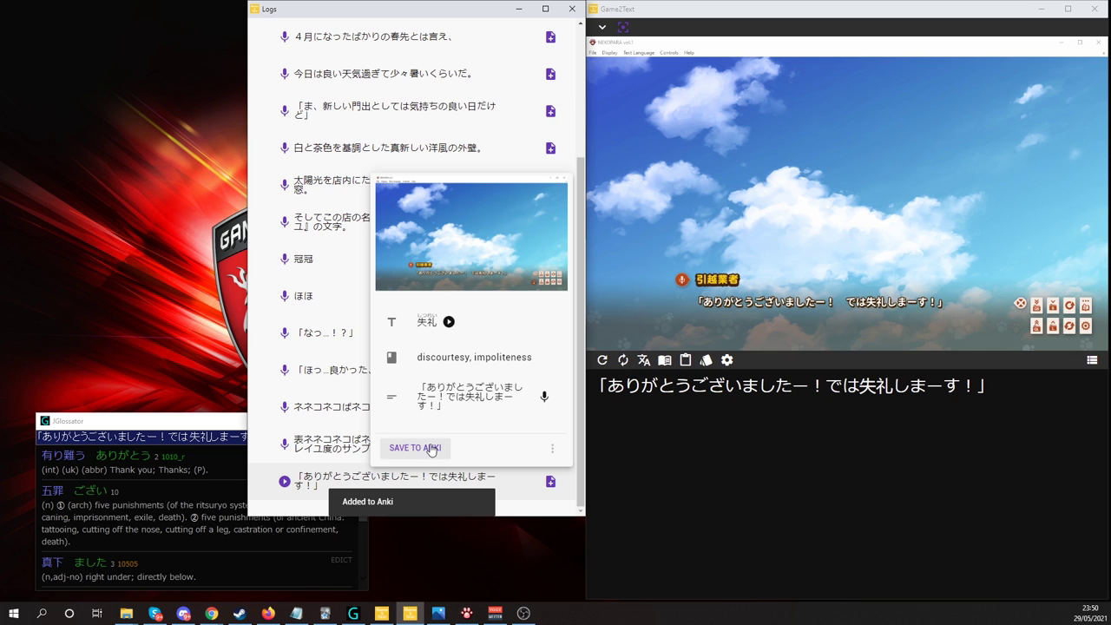
left_click(327, 613)
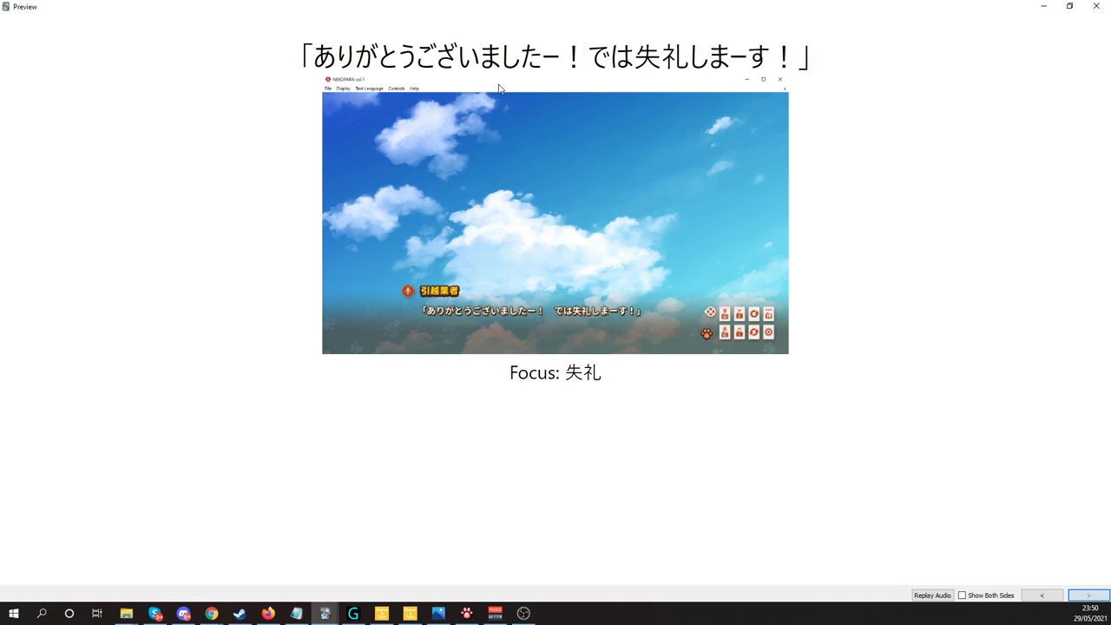
key("Right")
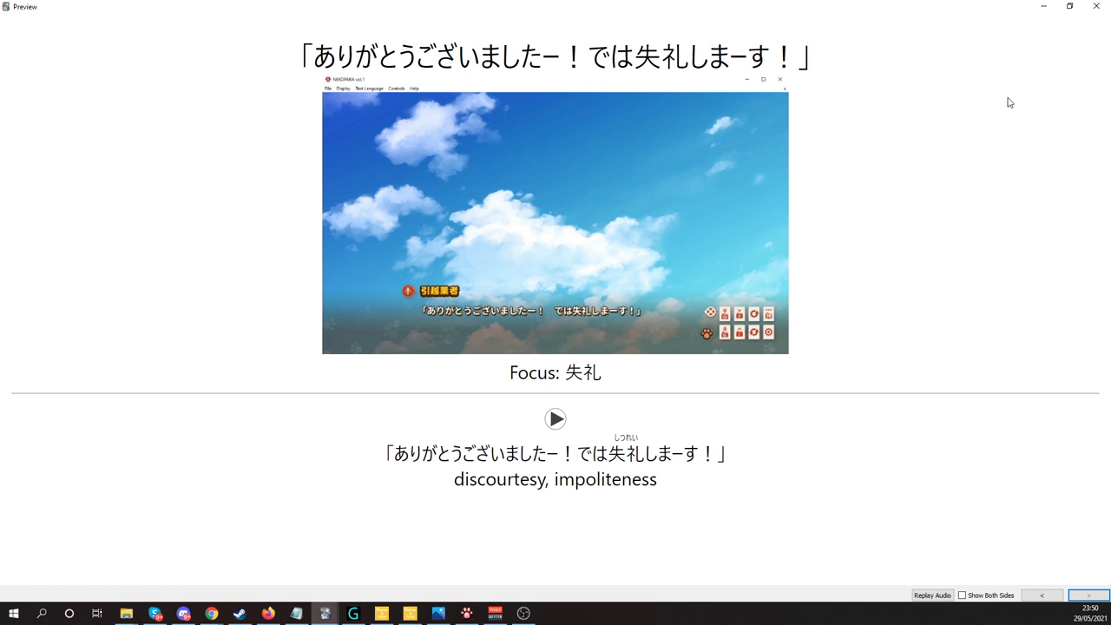
left_click(1094, 7)
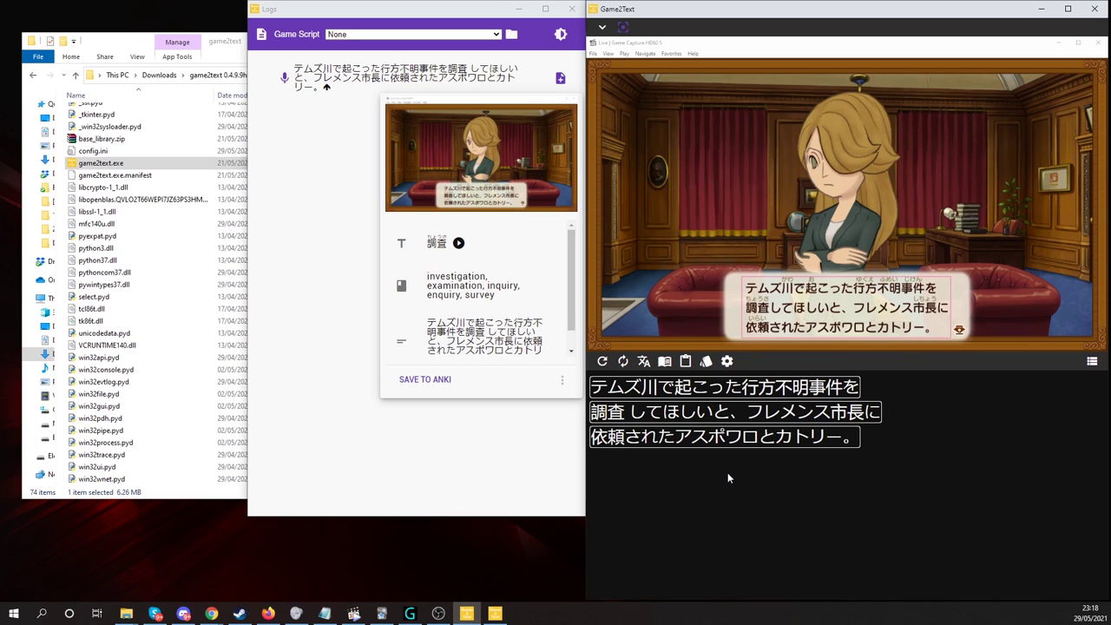
- Open the settings and try the Tesseract Default and Tesseract Legacy OCR engines
left_click(727, 361)
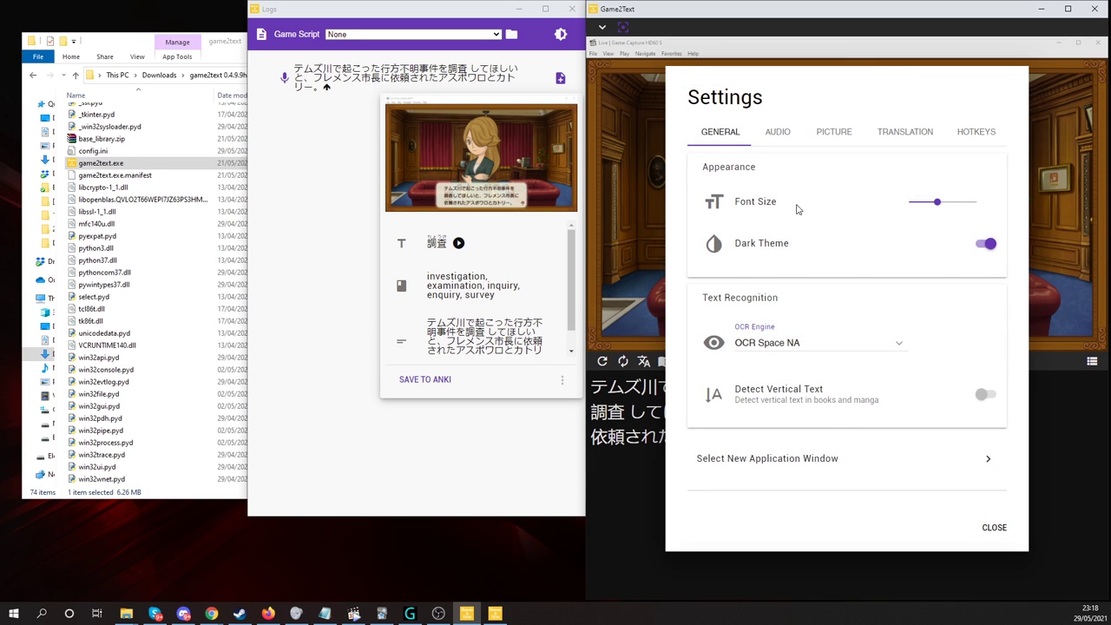
left_click(886, 351)
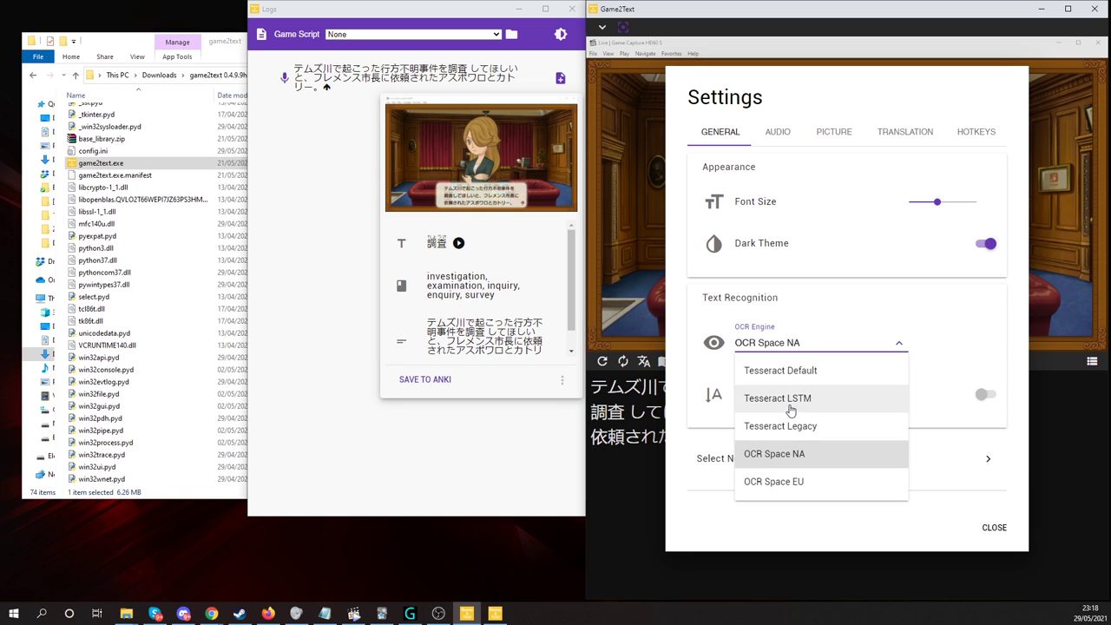
left_click(790, 370)
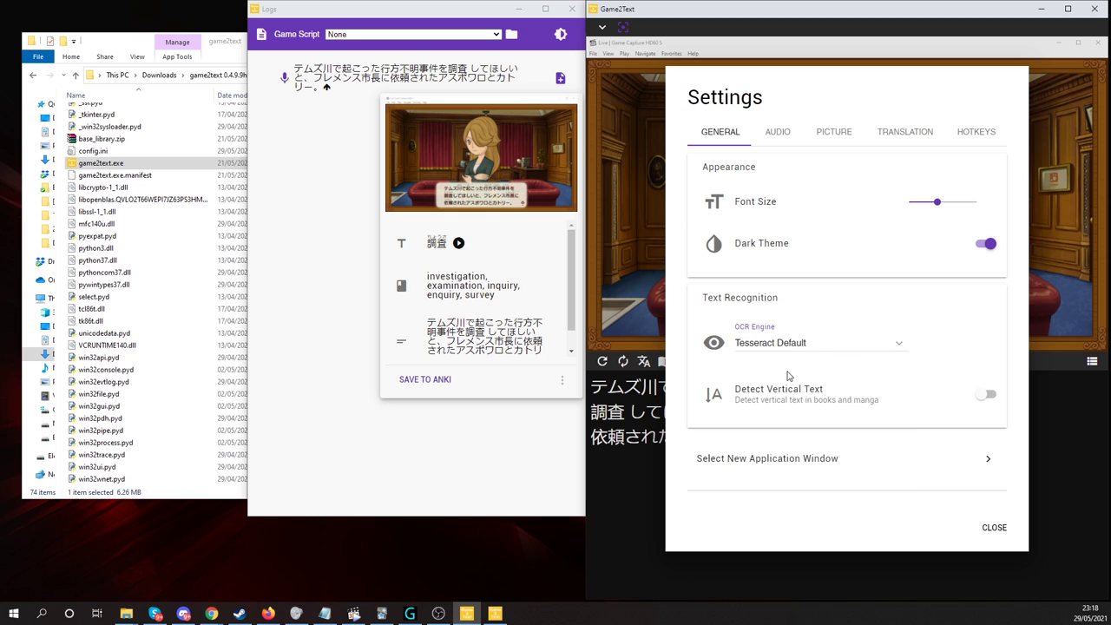
left_click(797, 348)
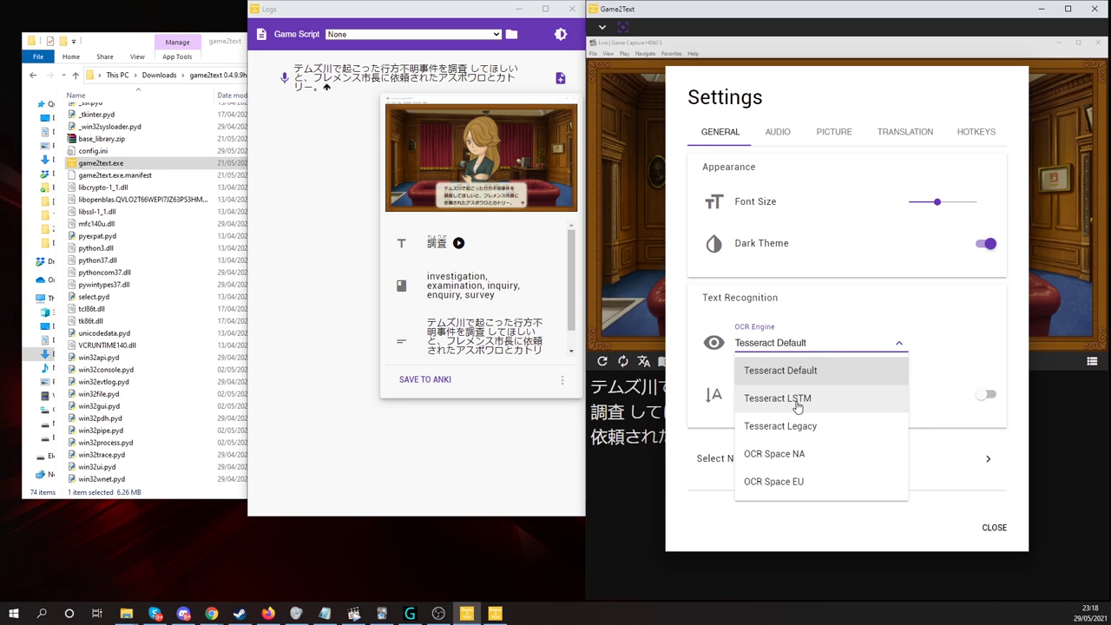
left_click(779, 437)
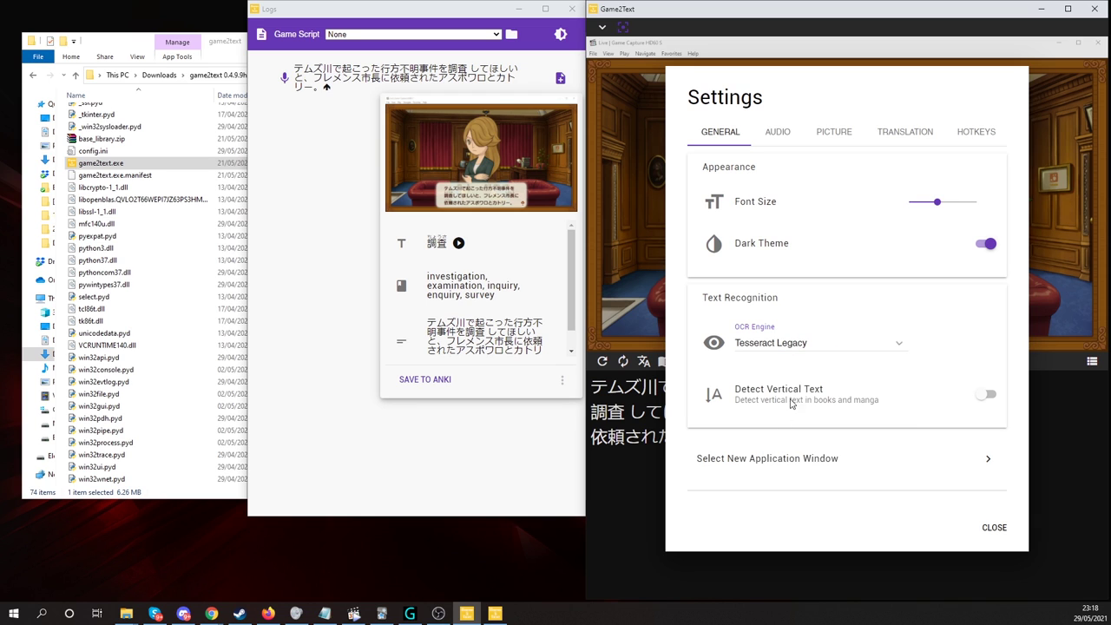
left_click(829, 357)
left_click(796, 378)
- Try the OCR Space NA engine, and set the OCR engine back to Tesseract Default
left_click(793, 353)
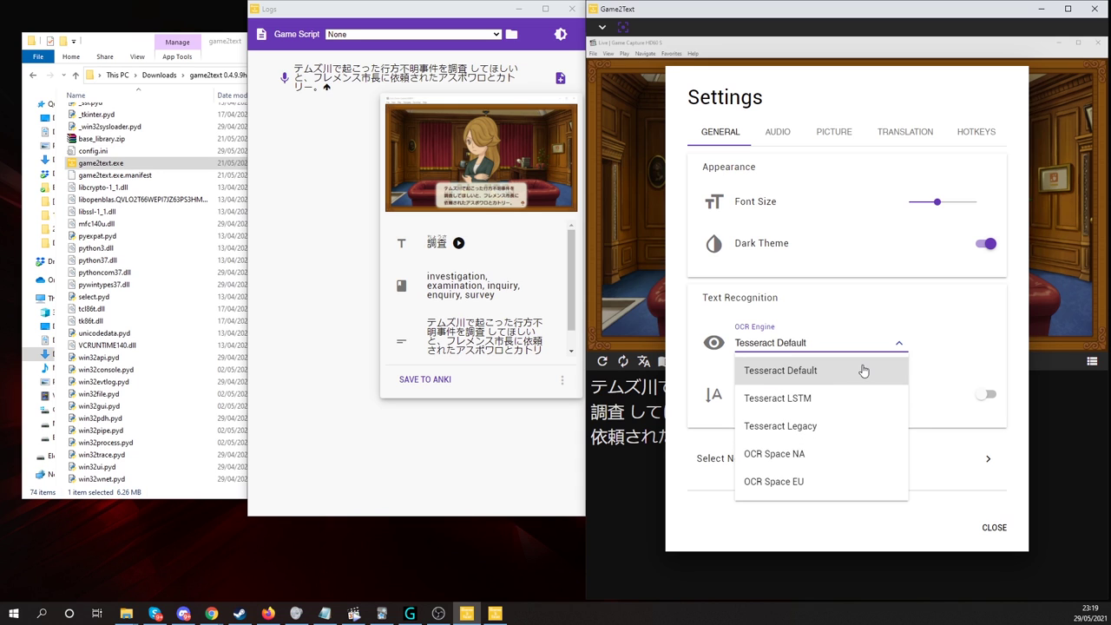
left_click(781, 464)
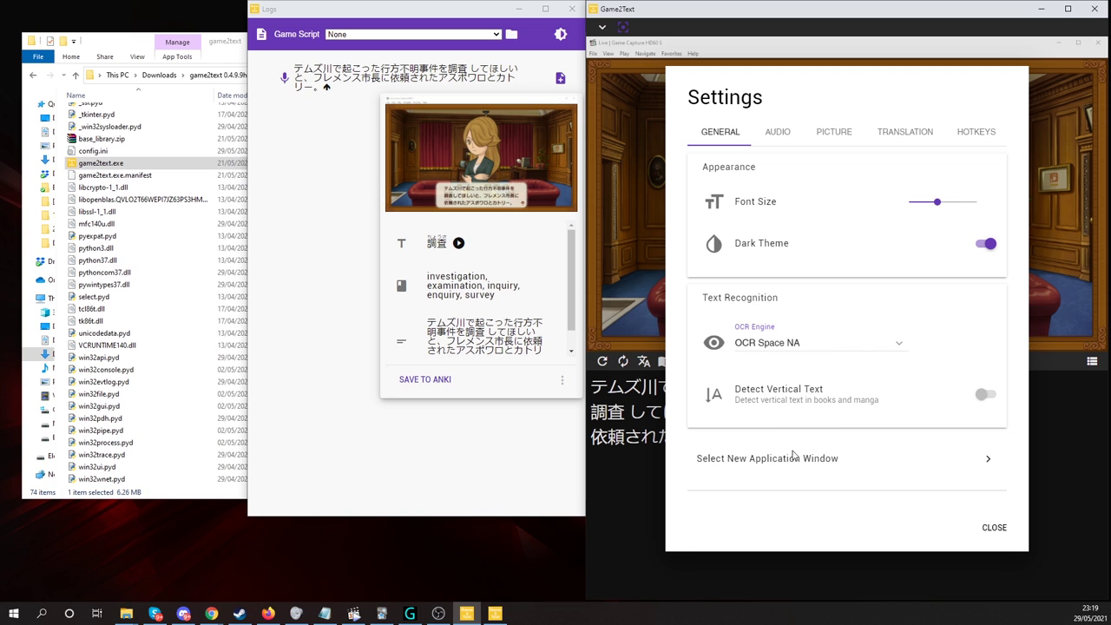
left_click(799, 351)
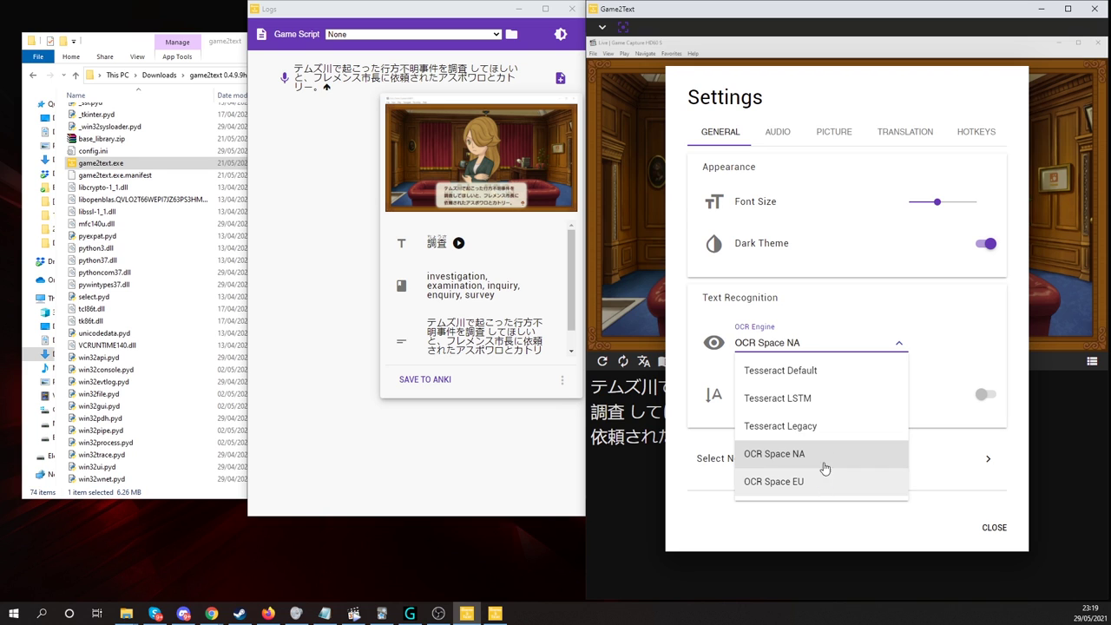
left_click(823, 383)
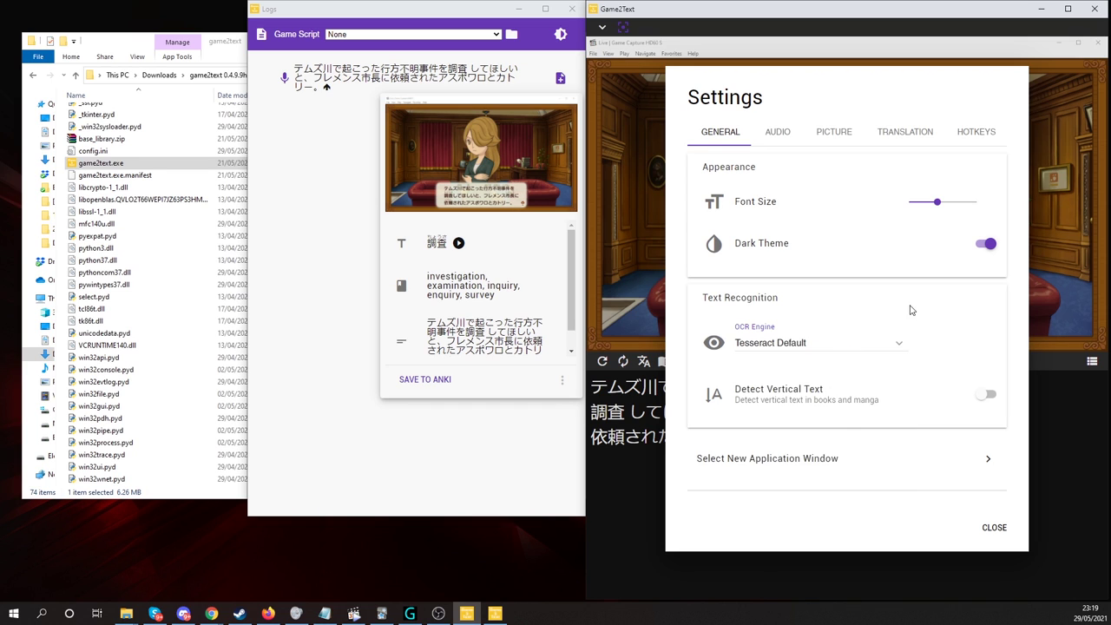
- Review the audio, picture, translation and hotkey settings, including the available translation services, and close the settings
left_click(776, 137)
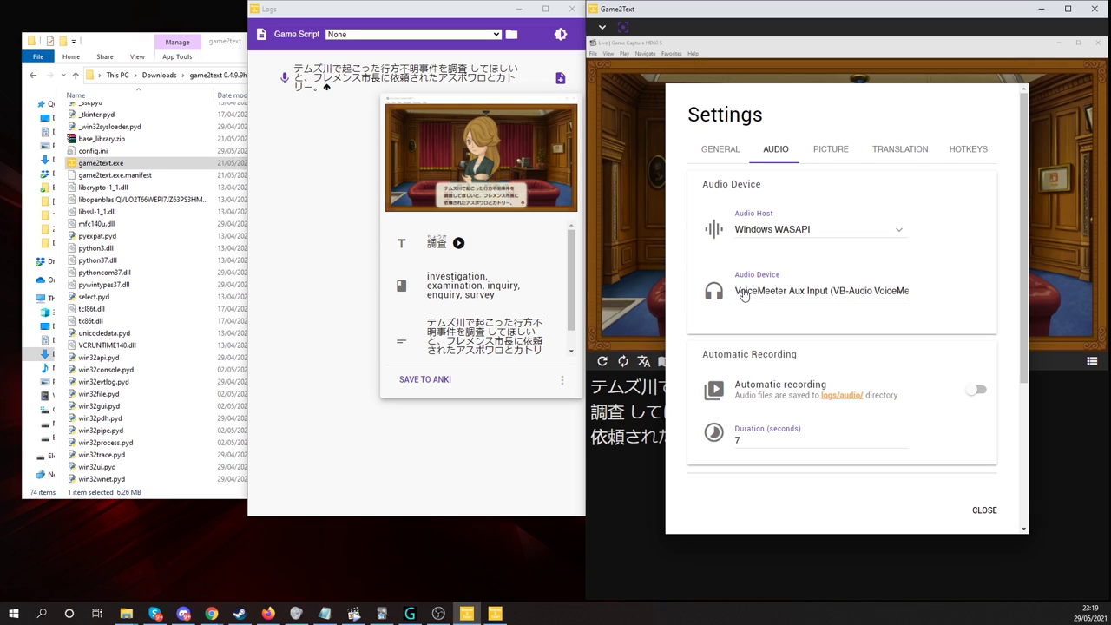
left_click(847, 153)
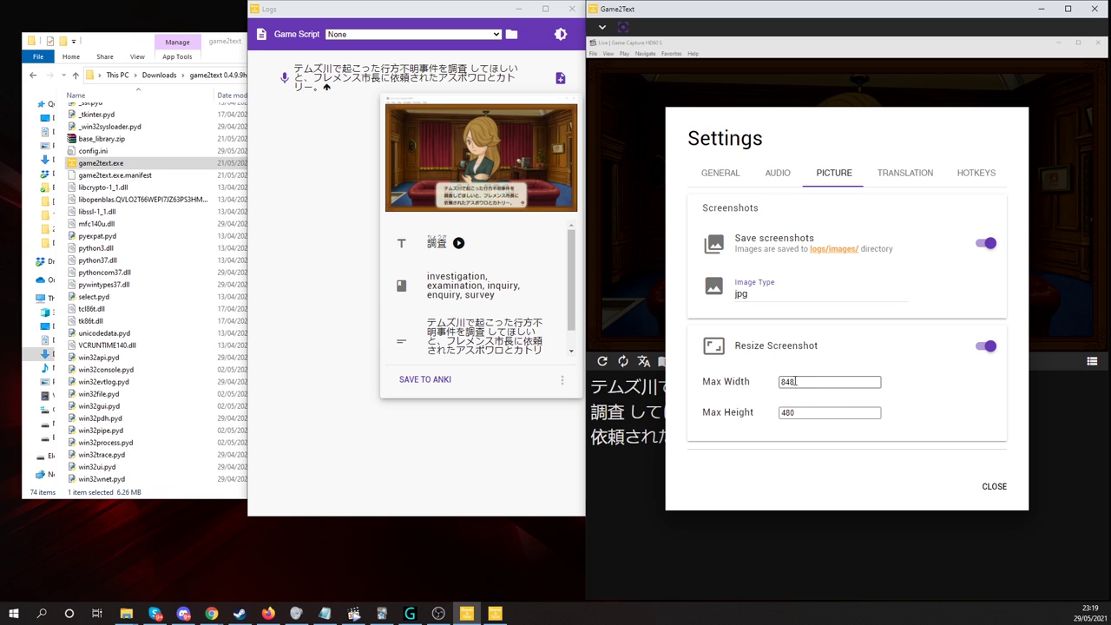
left_click(889, 171)
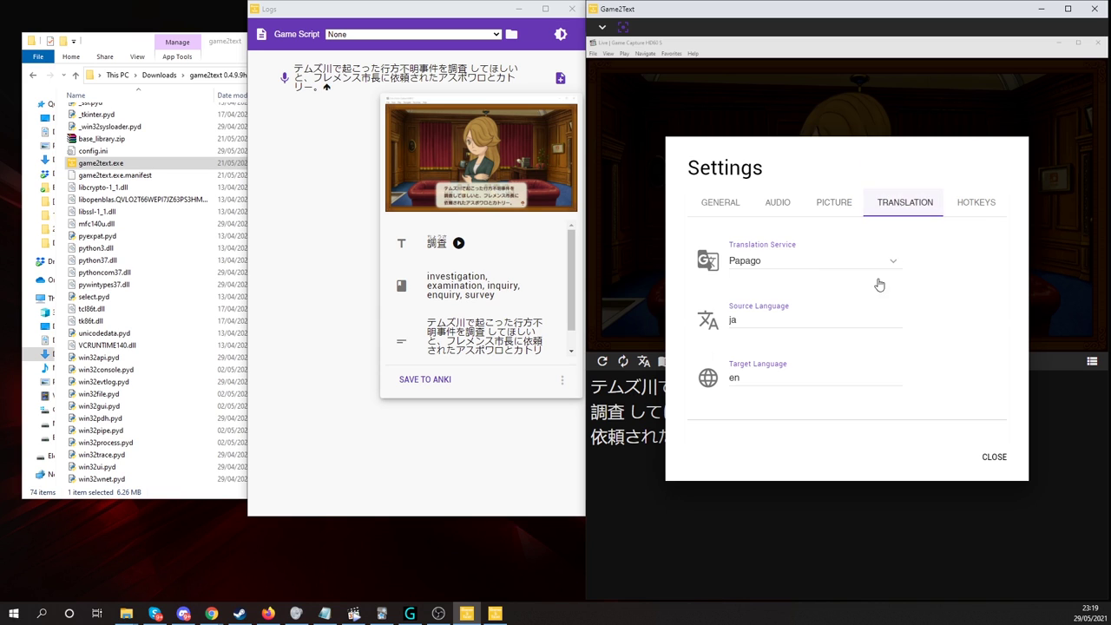
left_click(825, 263)
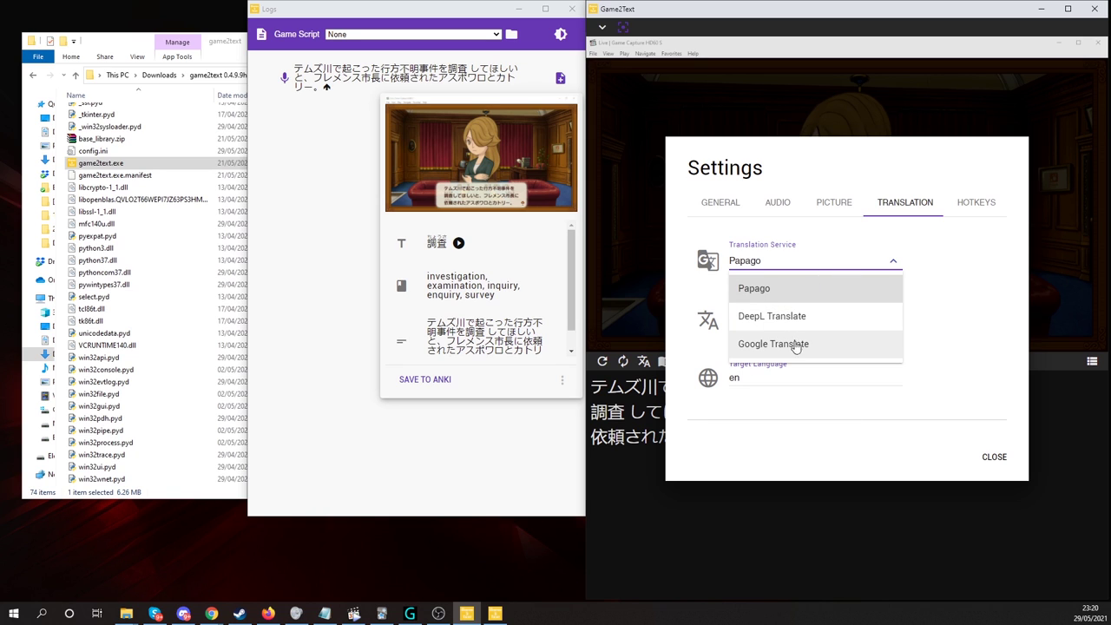
left_click(978, 207)
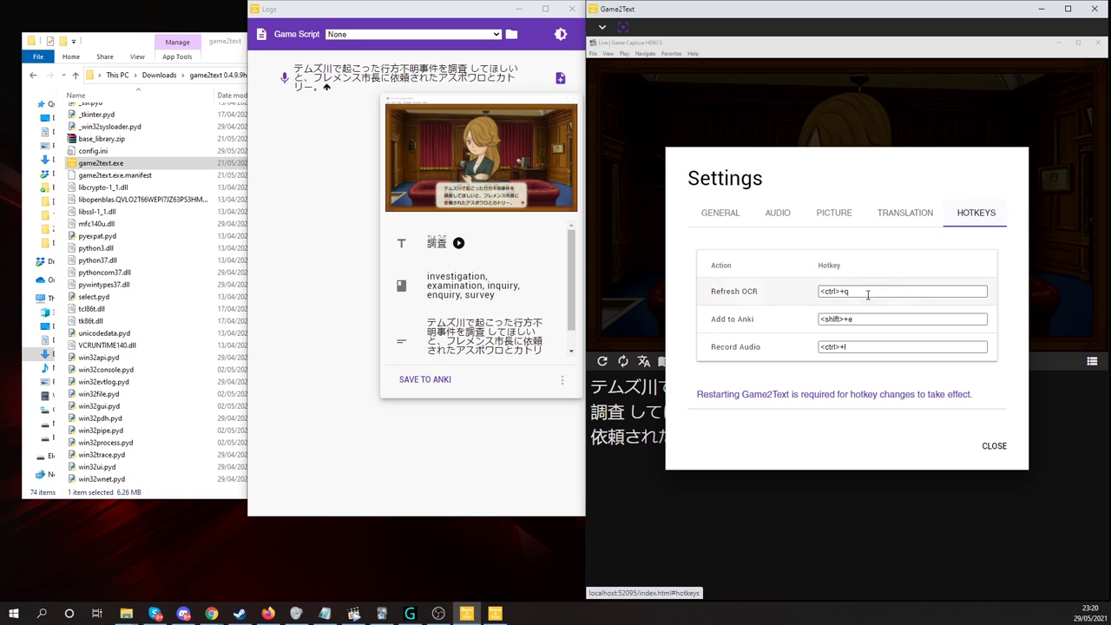
left_click(994, 448)
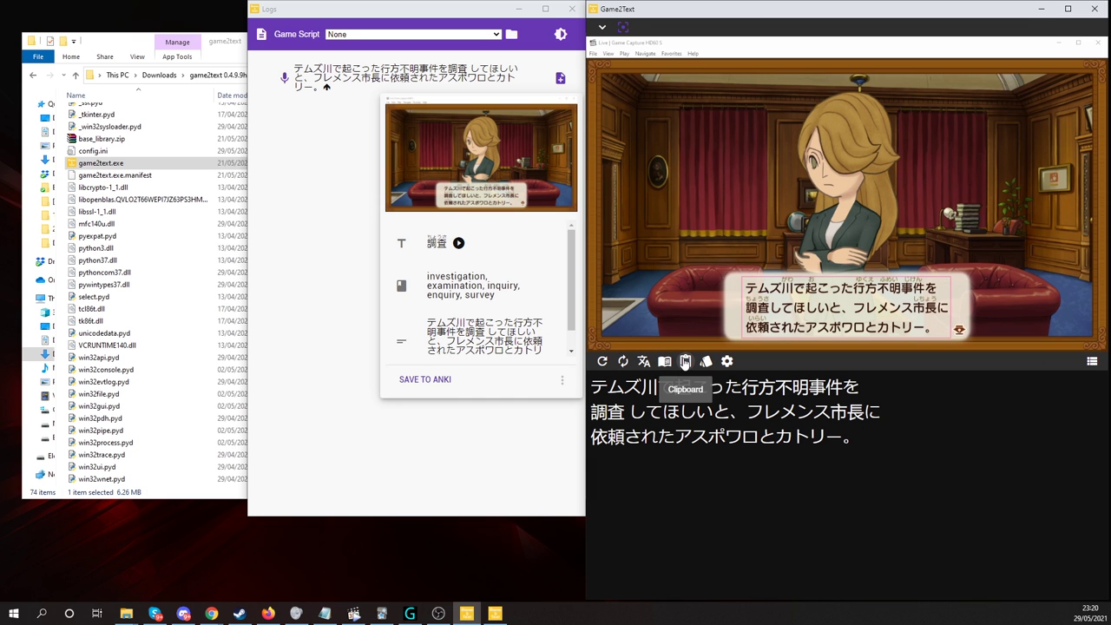
- Enable Text to Clipboard in the clipboard options, and place the JGlossator window beside the game capture window without covering it
left_click(685, 361)
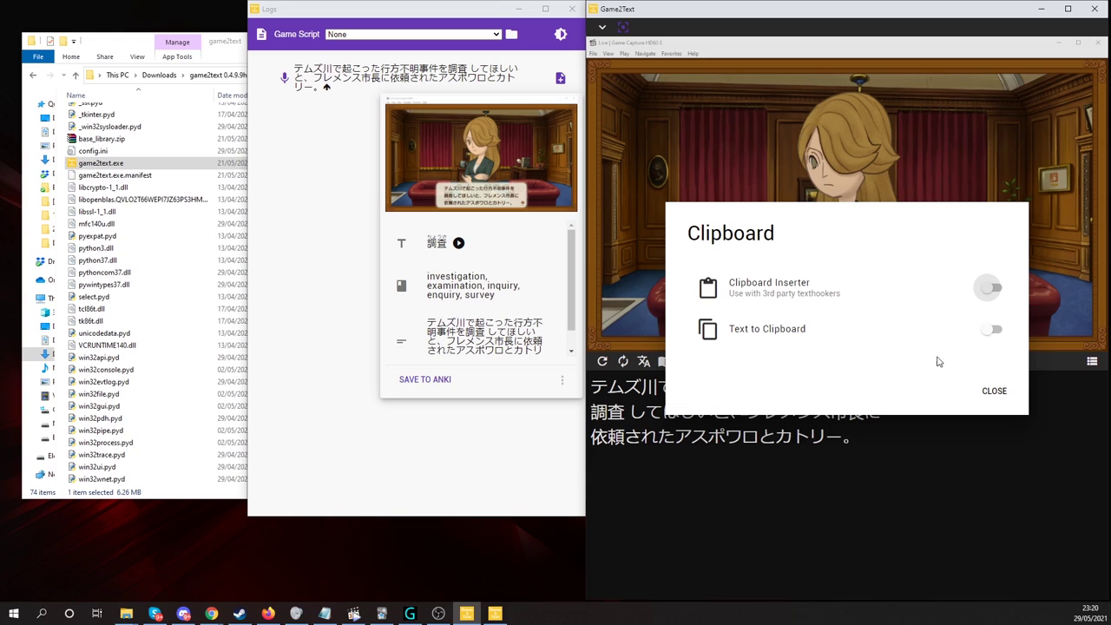
left_click(995, 331)
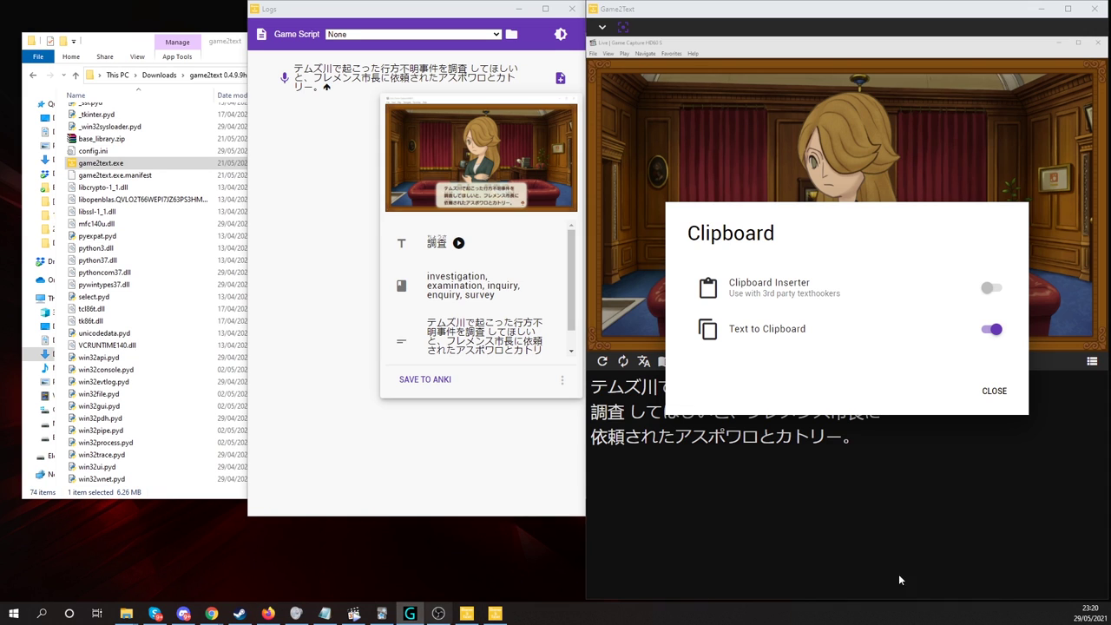
left_click_drag(405, 405, 150, 426)
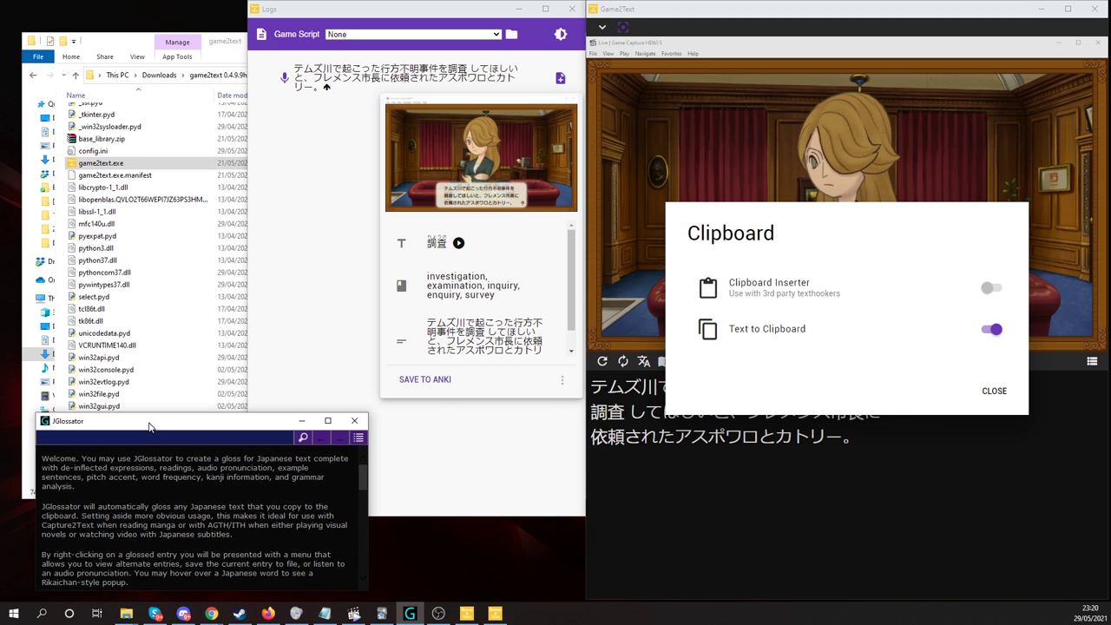
left_click(861, 499)
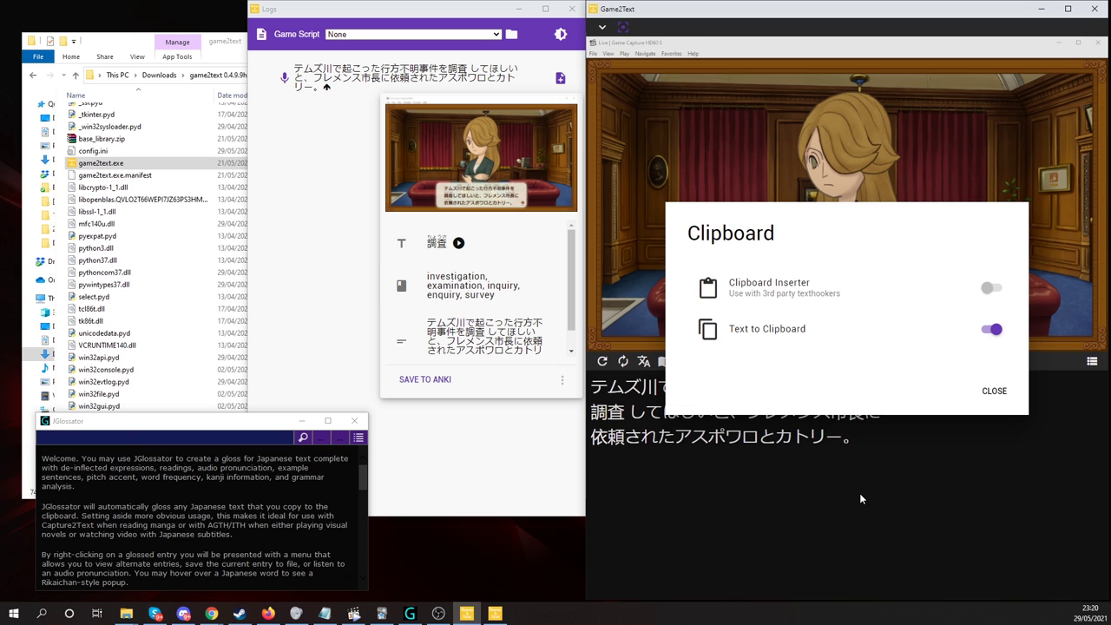
left_click(1012, 393)
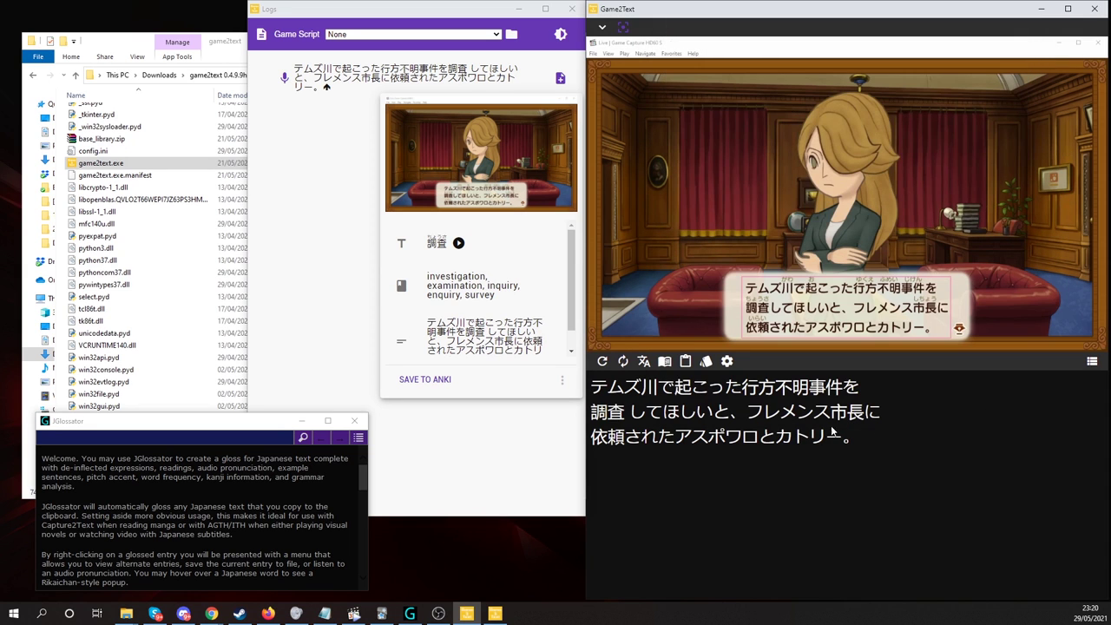
- Close the 調査 flashcard and rerun OCR on the new game line 「真相は、祭りを盛り上げたい市長の自作自演だった。」
left_click(533, 442)
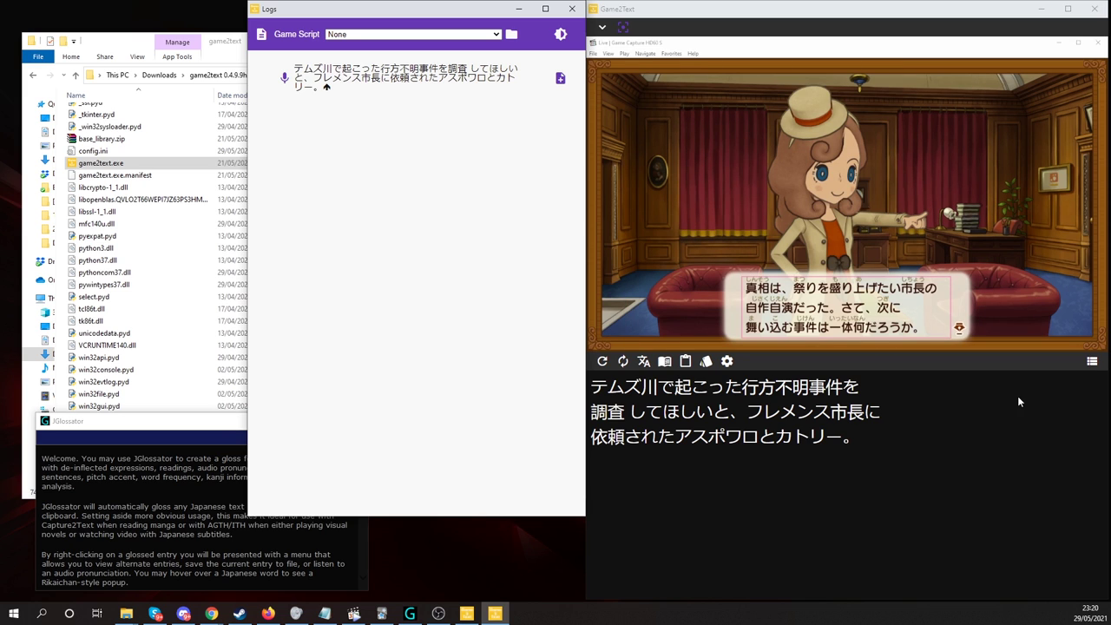
left_click(603, 362)
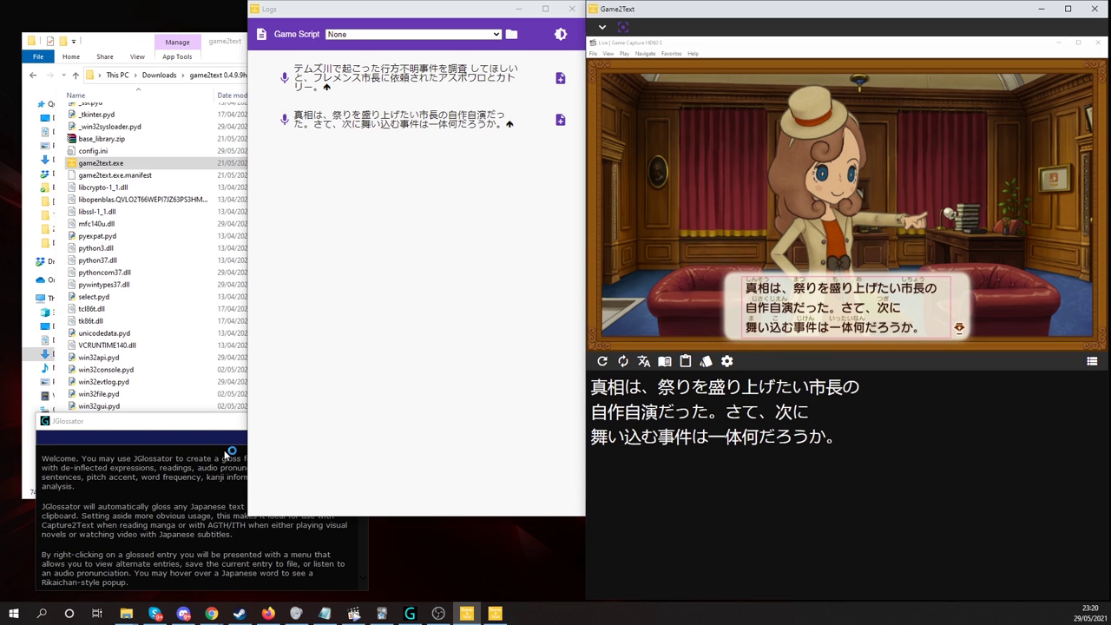
- Switch to JGlossator and look through its word glosses for the captured sentence
left_click(216, 422)
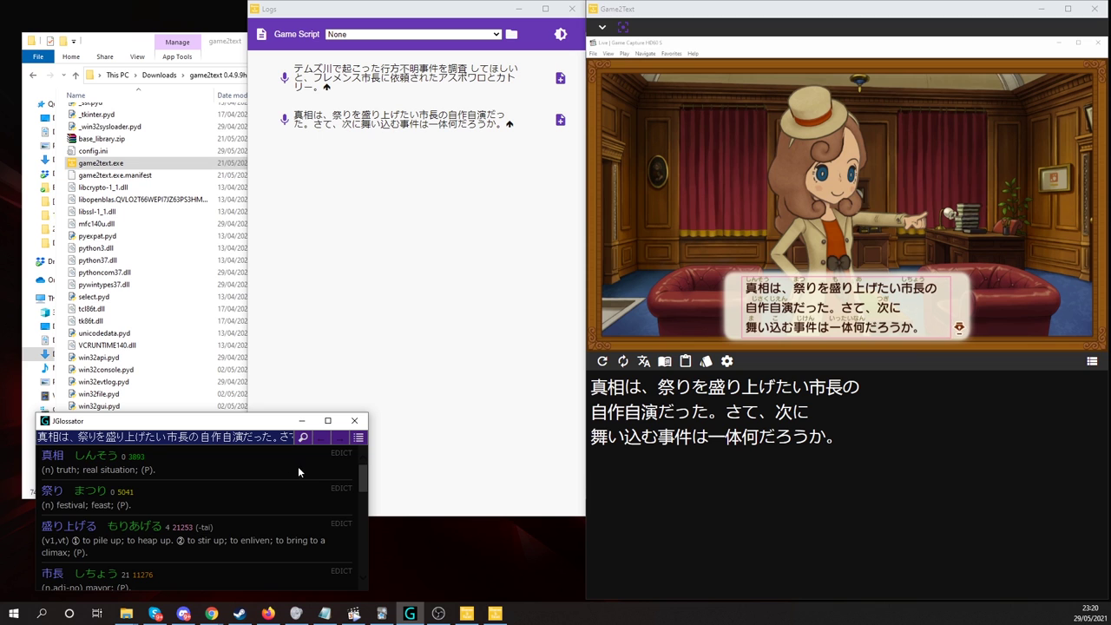
scroll(298, 466, "down", 5)
scroll(298, 466, "down", 5)
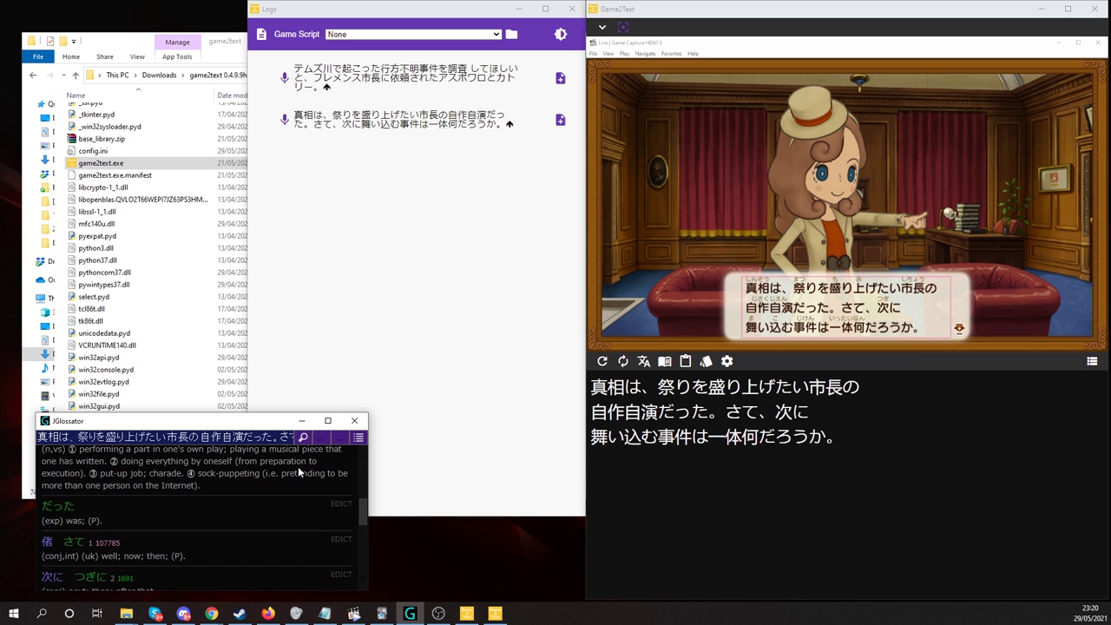
scroll(298, 467, "down", 1)
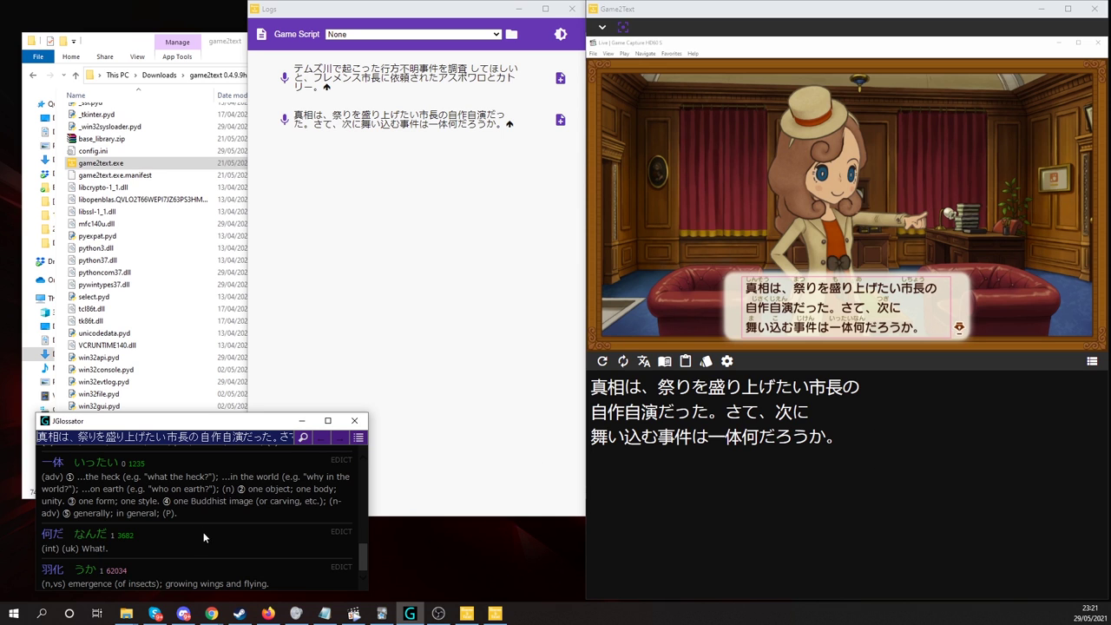
scroll(313, 526, "up", 6)
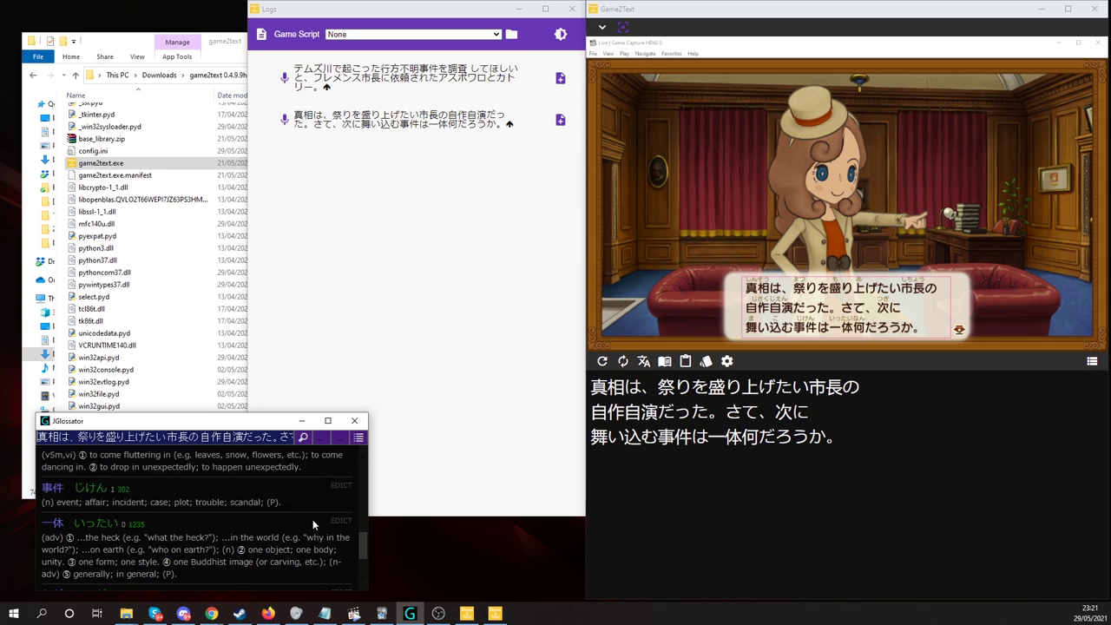
scroll(313, 517, "up", 2)
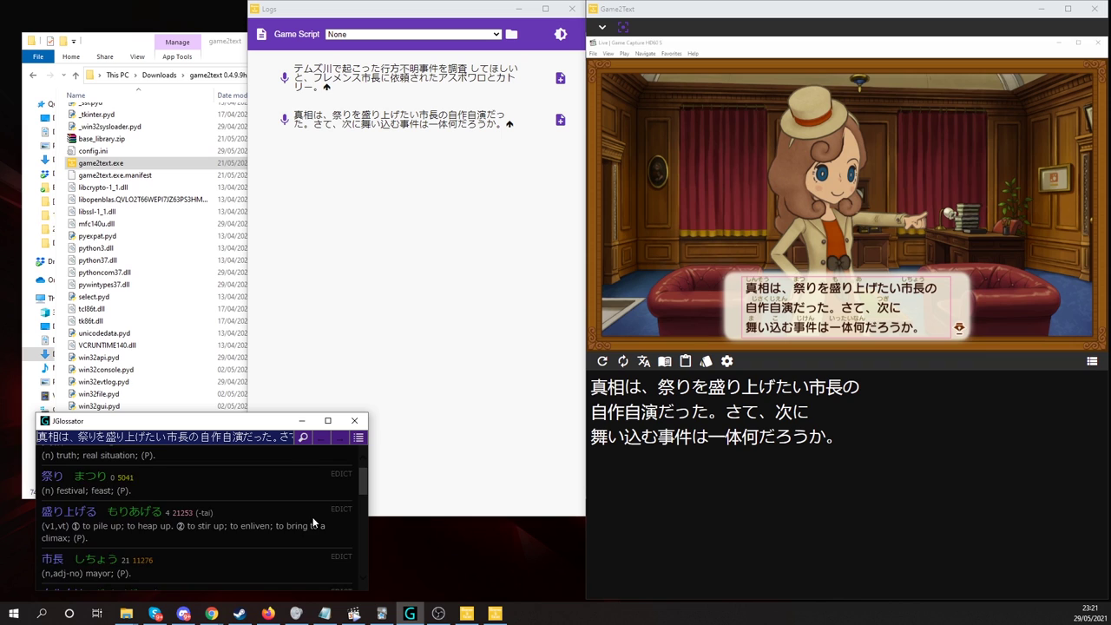
scroll(313, 517, "down", 2)
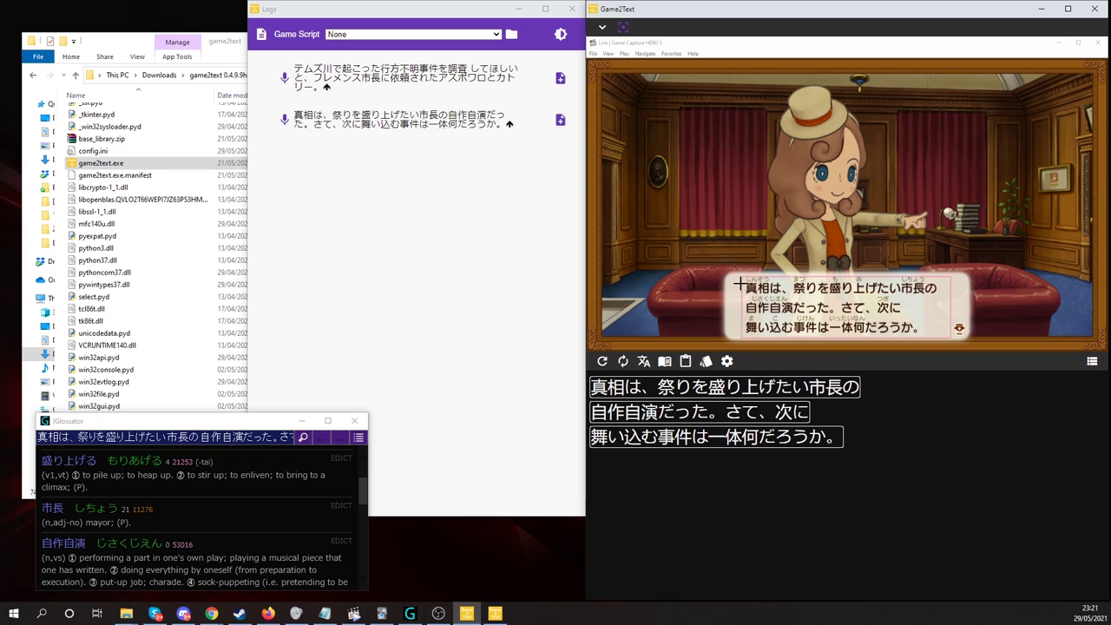
- Turn on automatic OCR refresh and select the whole text area of the game's speech bubble as the capture region
left_click(625, 363)
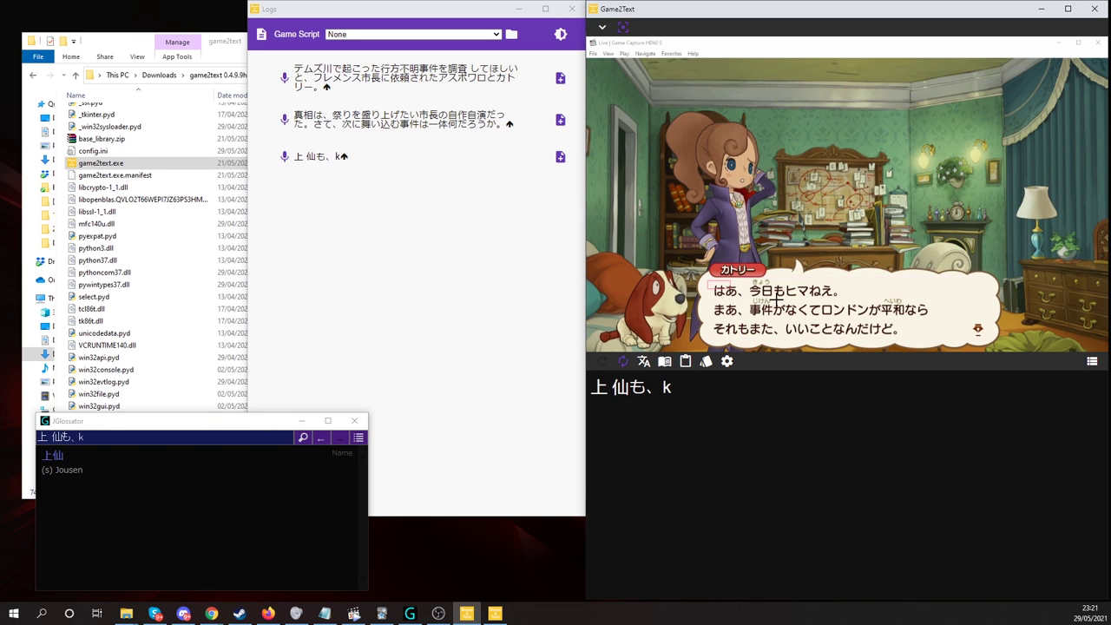
left_click_drag(775, 299, 961, 341)
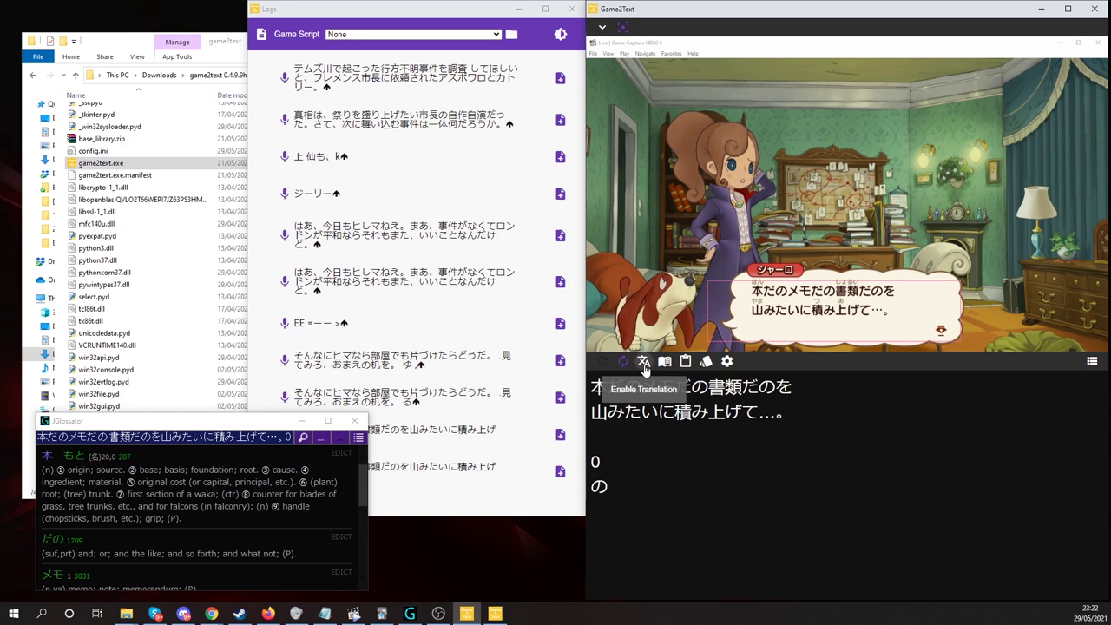
- Enable translation with DeepL Translate as the service, and rerun OCR to translate the line 「ご心配なく。あれでちゃーんとどこに何があるか把握してるんです。」
left_click(644, 363)
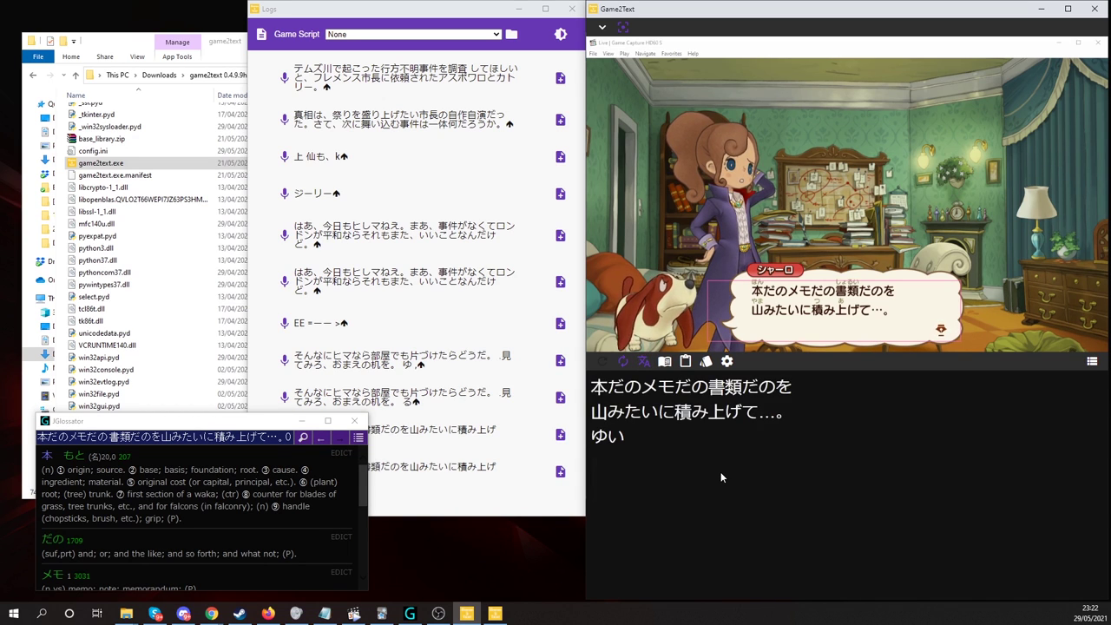
left_click(728, 362)
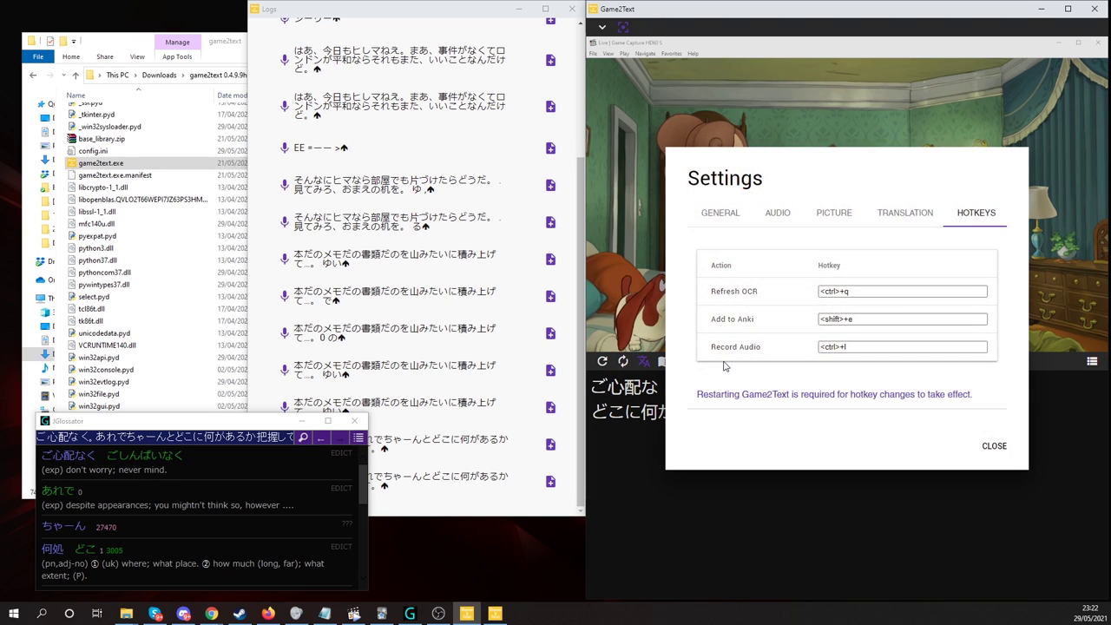
left_click(918, 218)
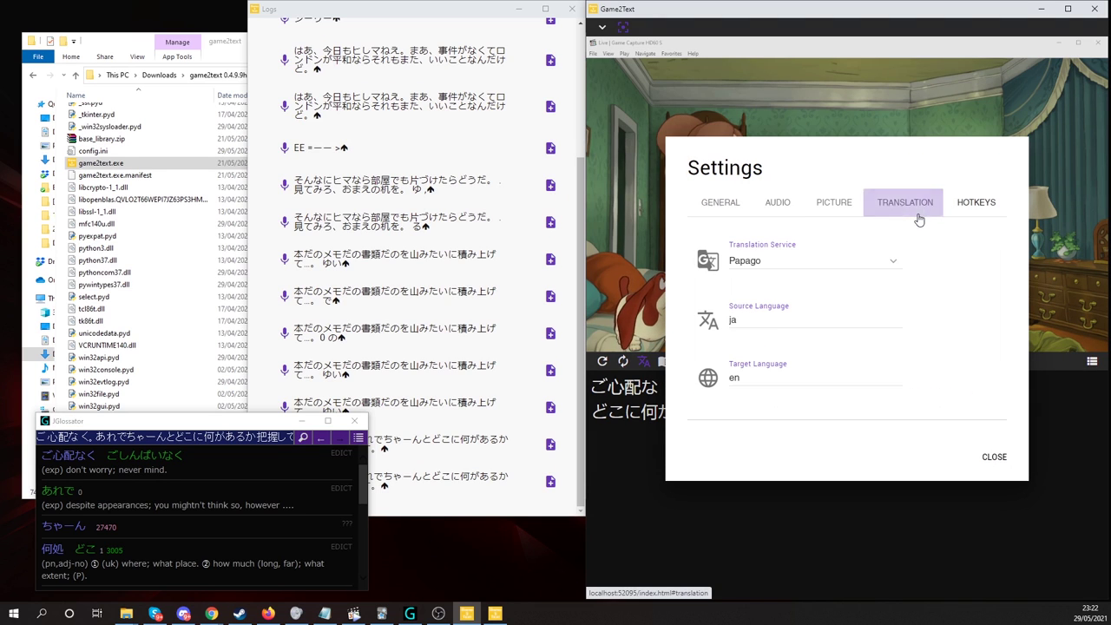
left_click(796, 262)
left_click(770, 318)
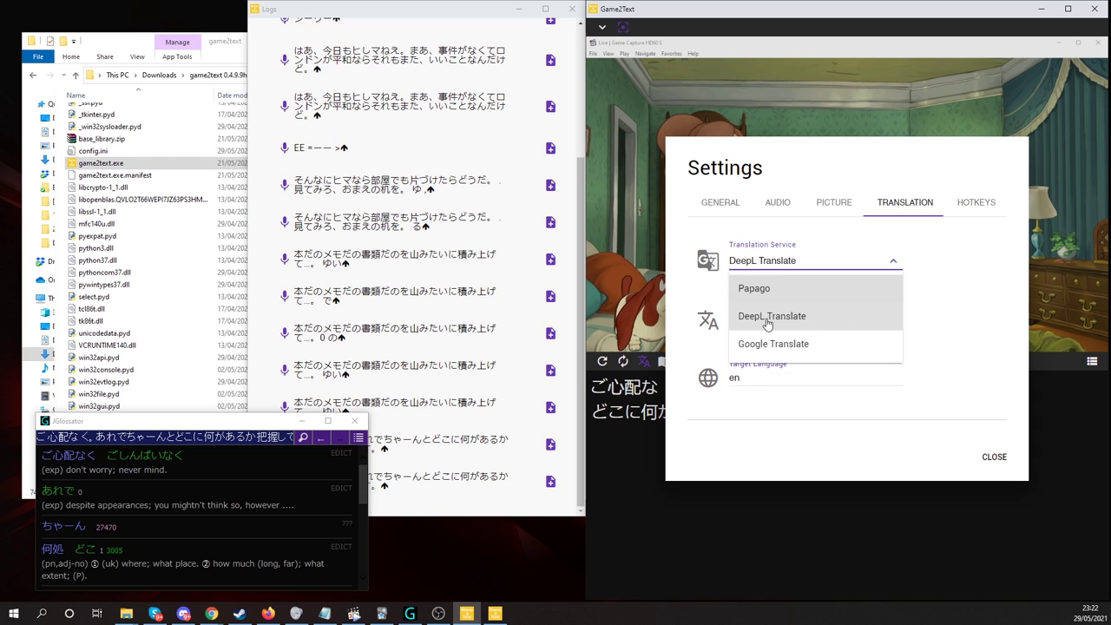
left_click(994, 456)
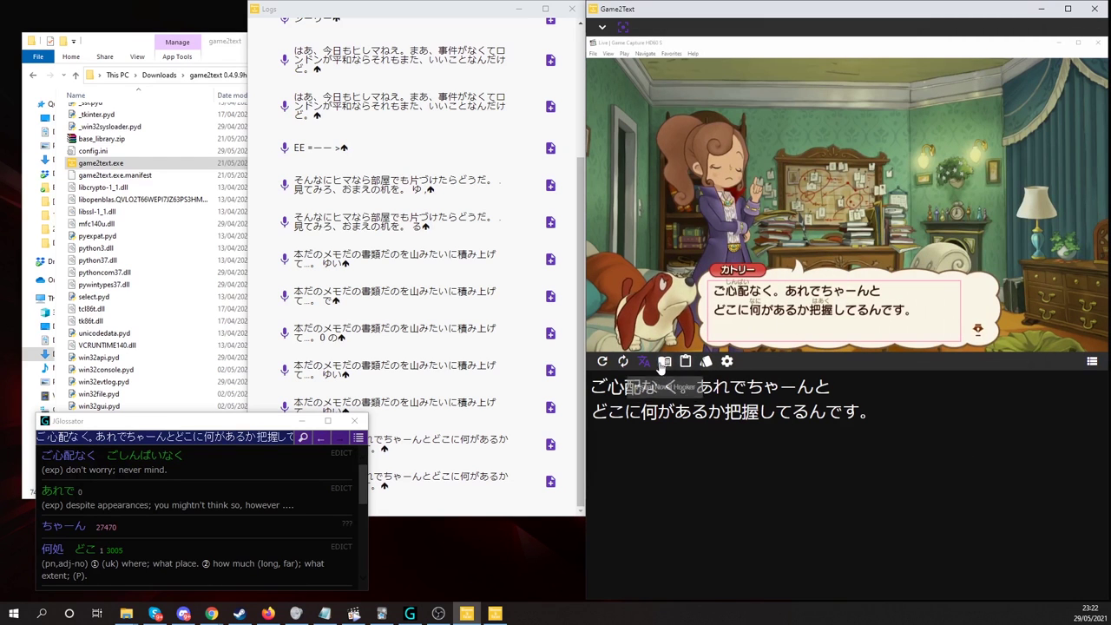
left_click(601, 363)
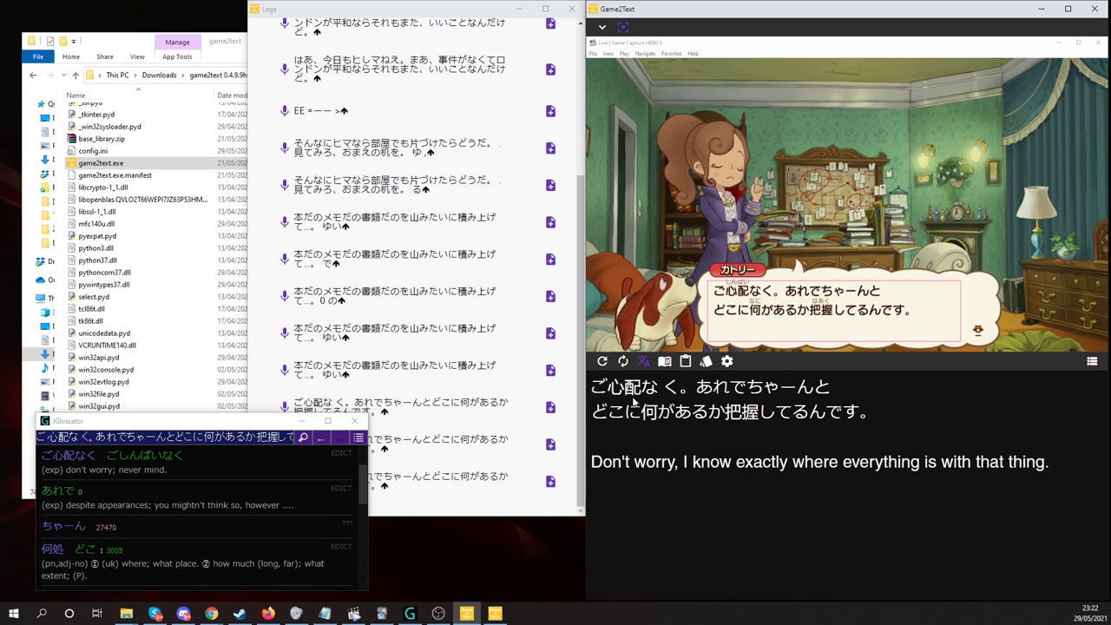
left_click(775, 412)
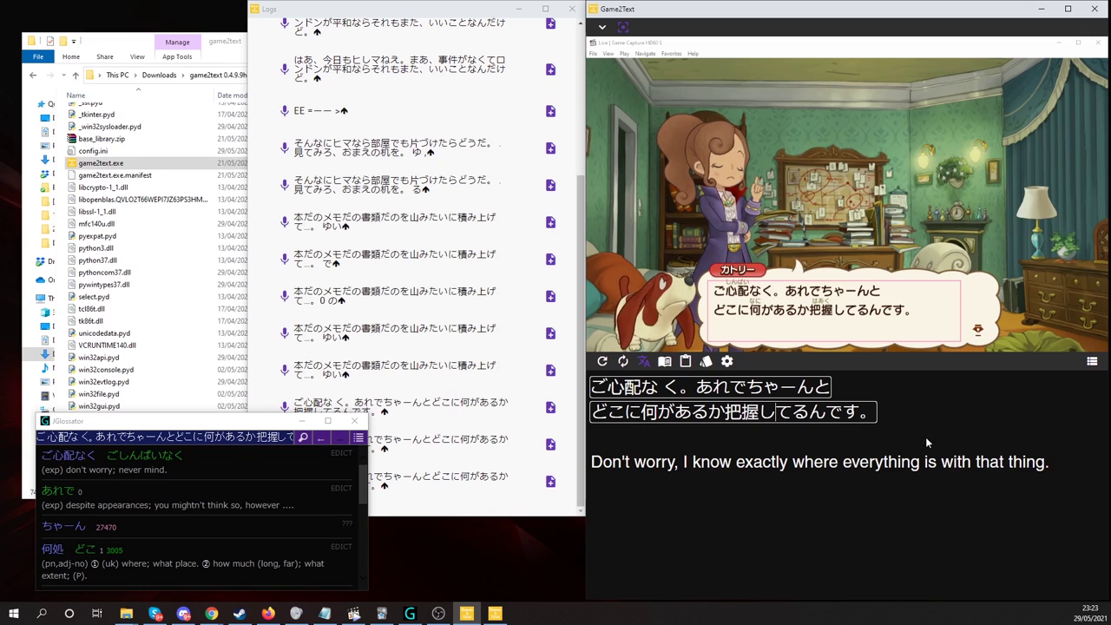
- Change the translation service to Google Translate and rerun OCR on the new line 「あっ、あの、カトリーさんっ。」
left_click(726, 361)
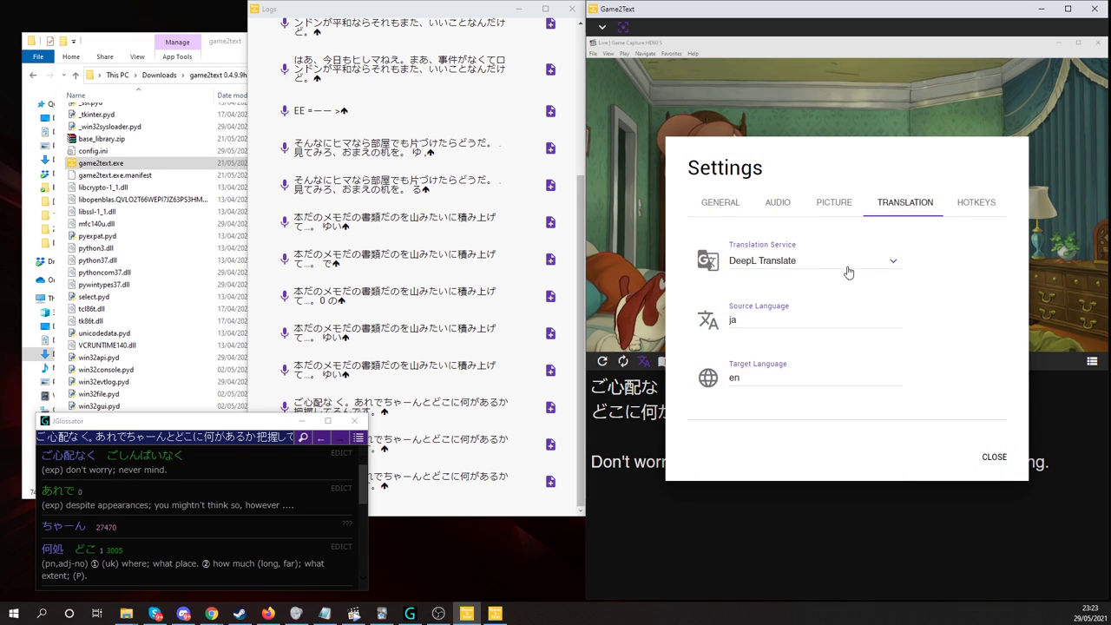
left_click(846, 271)
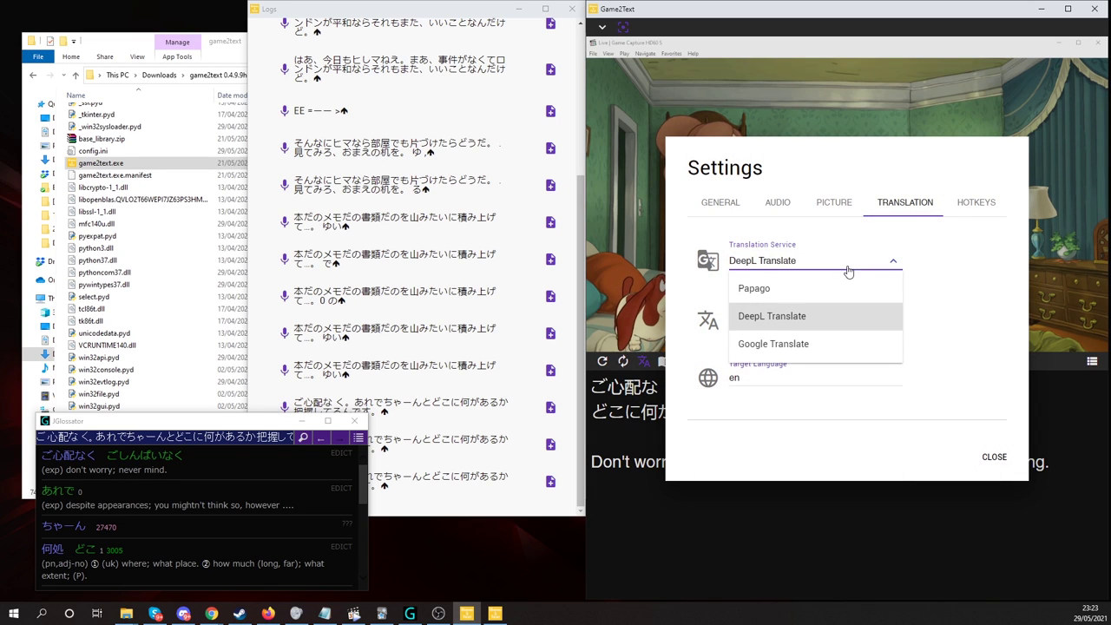
left_click(775, 345)
left_click(1001, 460)
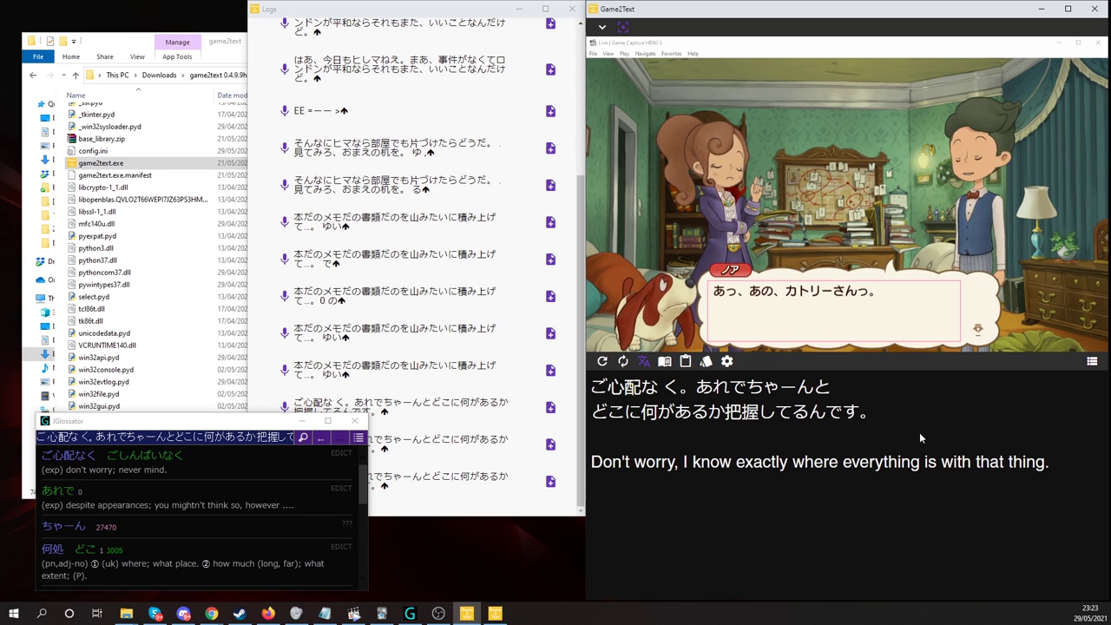
left_click(602, 363)
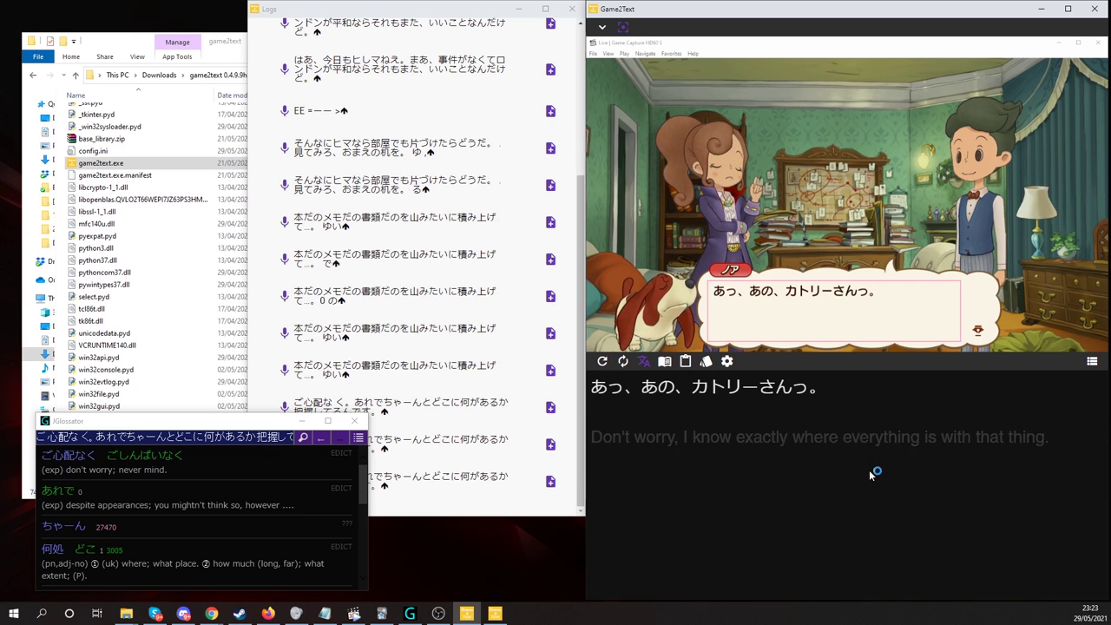